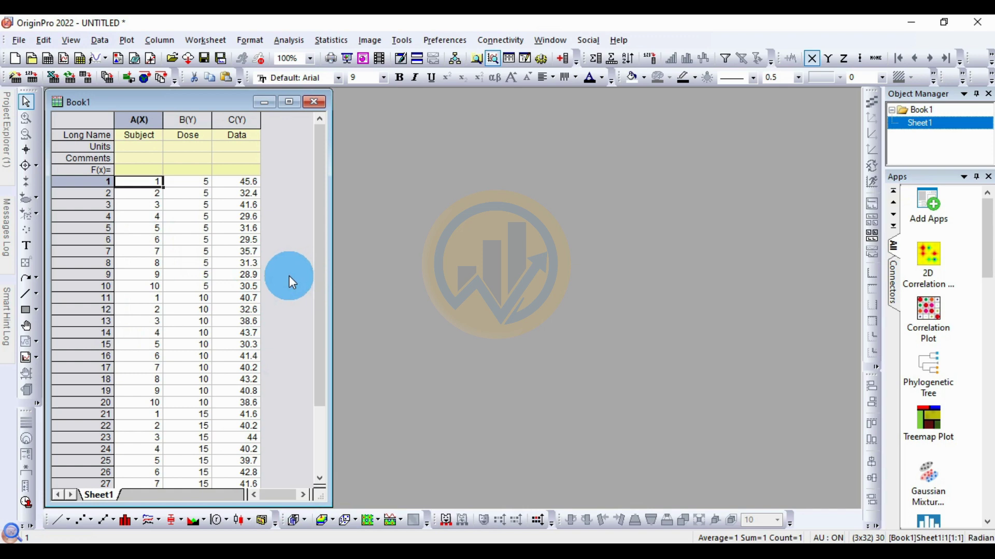
# Examine the Subject, Dose and Data columns, including the repeated subjects and the 5, 10 and 15 dose groups.
pyautogui.scroll(-2, 253, 229)
pyautogui.scroll(2, 253, 238)
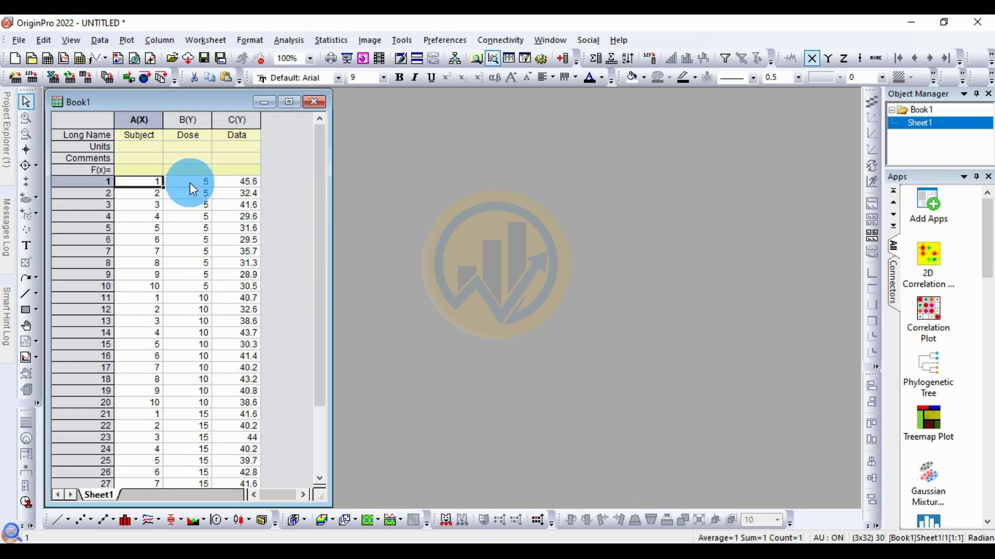
pyautogui.moveTo(143, 182); pyautogui.dragTo(156, 288)
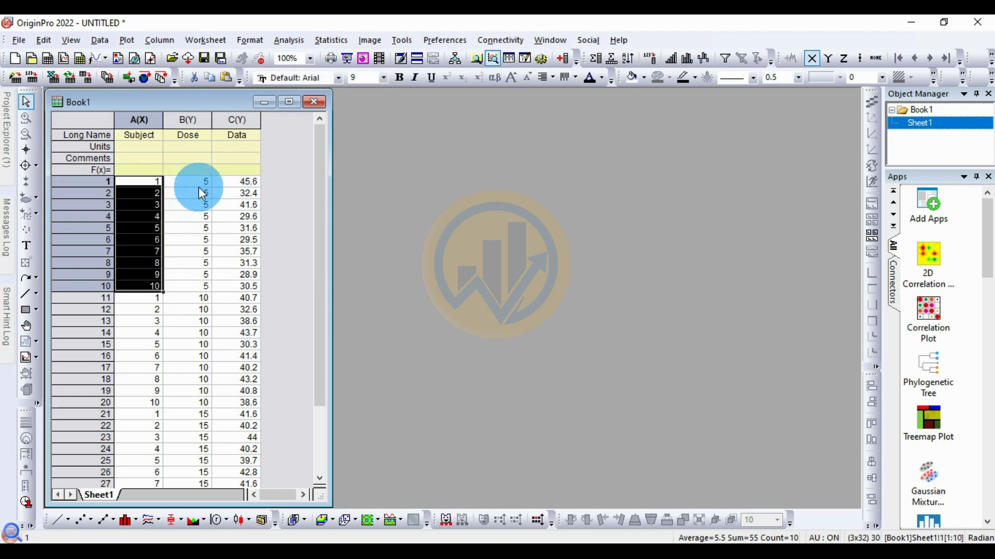
pyautogui.moveTo(201, 188); pyautogui.dragTo(188, 394)
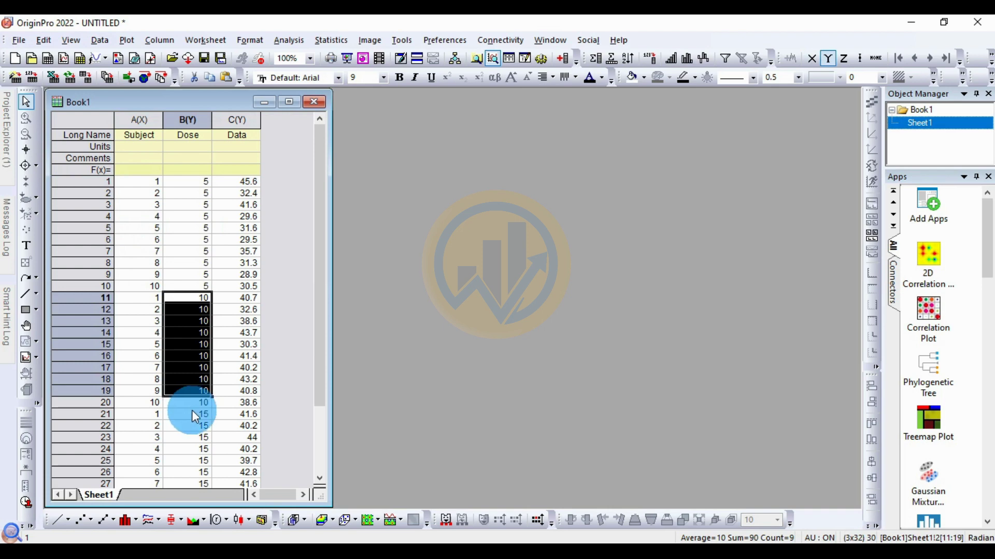
pyautogui.scroll(-2, 191, 410)
pyautogui.moveTo(190, 342); pyautogui.dragTo(195, 455)
pyautogui.scroll(2, 289, 288)
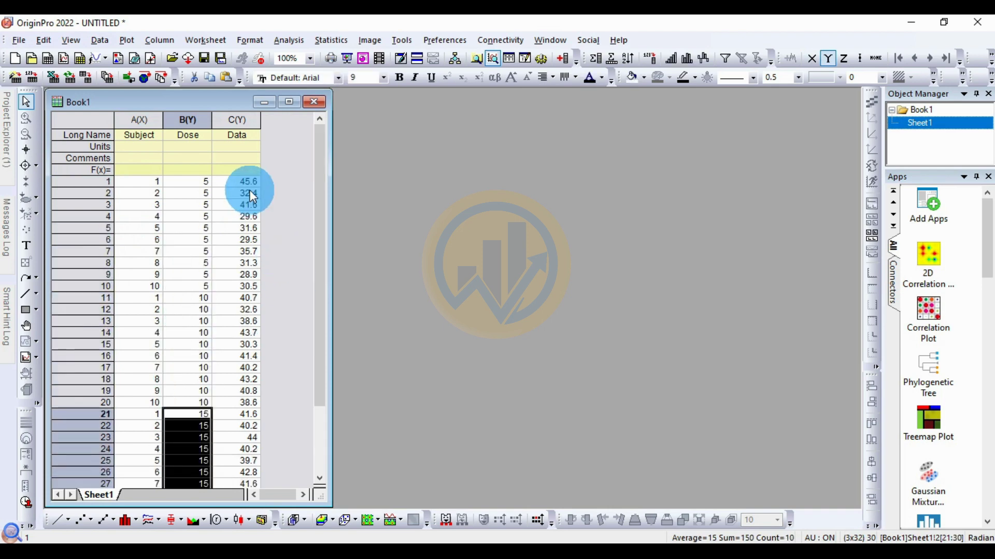
pyautogui.click(242, 171)
pyautogui.click(292, 285)
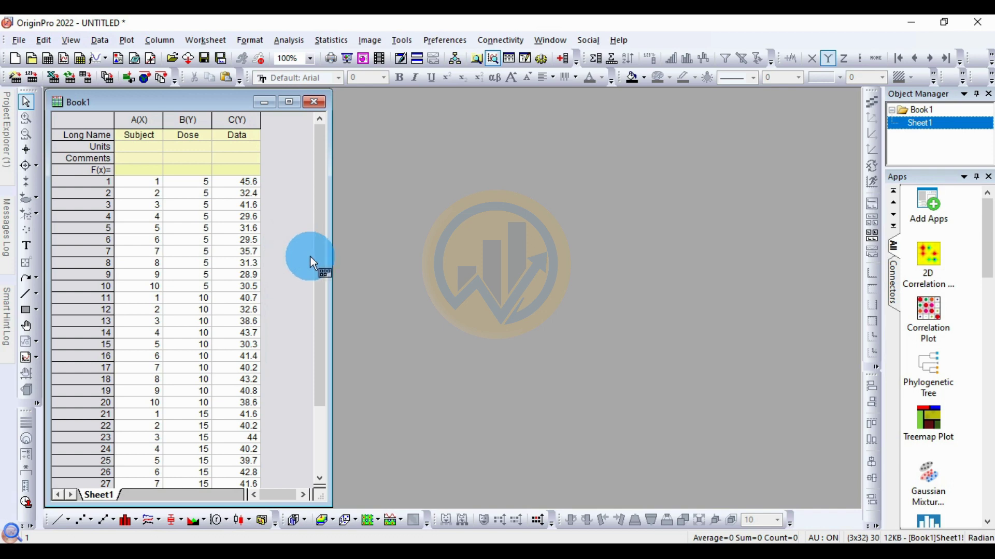
# Open the One-Way Repeated Measures ANOVA dialog and place it beside the worksheet data.
pyautogui.click(322, 40)
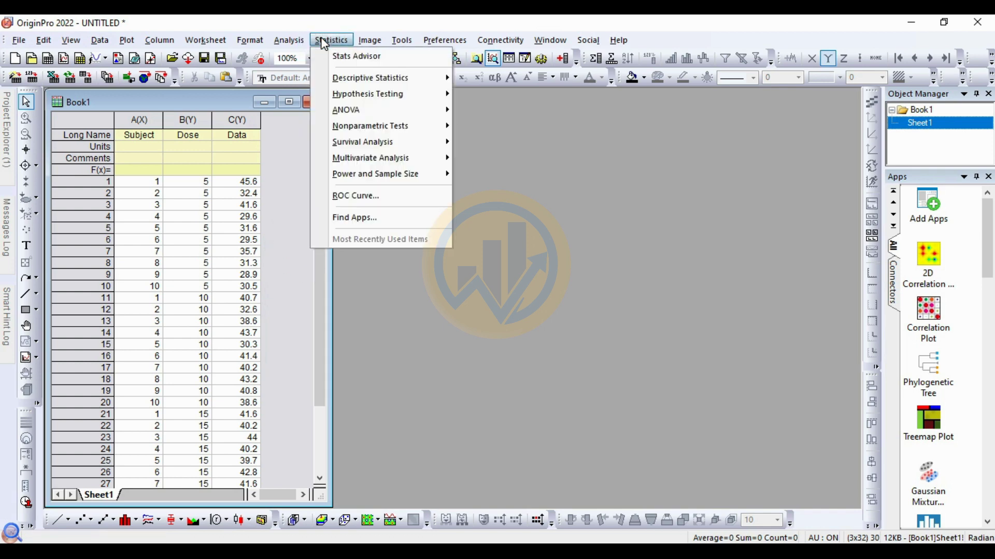
pyautogui.click(340, 110)
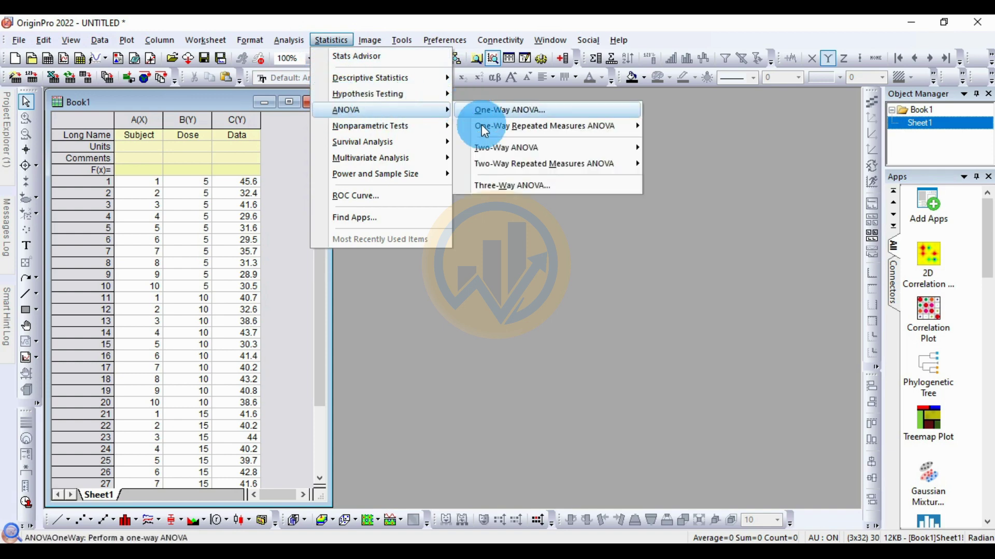
pyautogui.moveTo(489, 129)
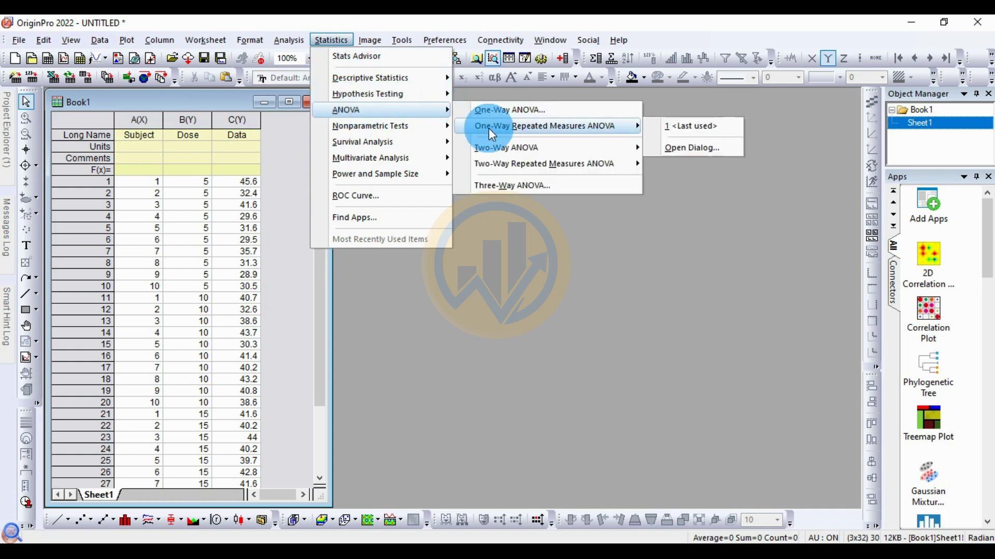
pyautogui.click(680, 150)
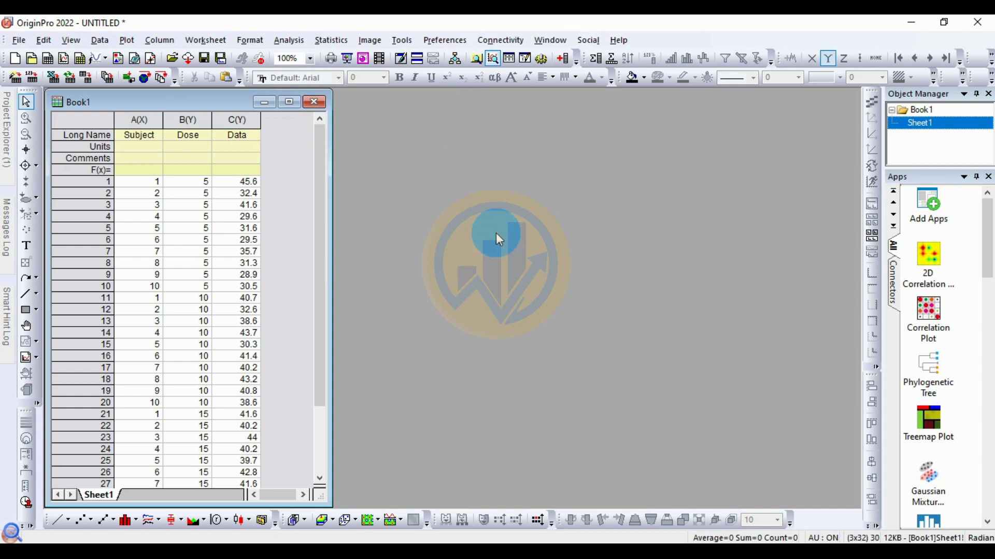
pyautogui.moveTo(501, 144); pyautogui.dragTo(451, 145)
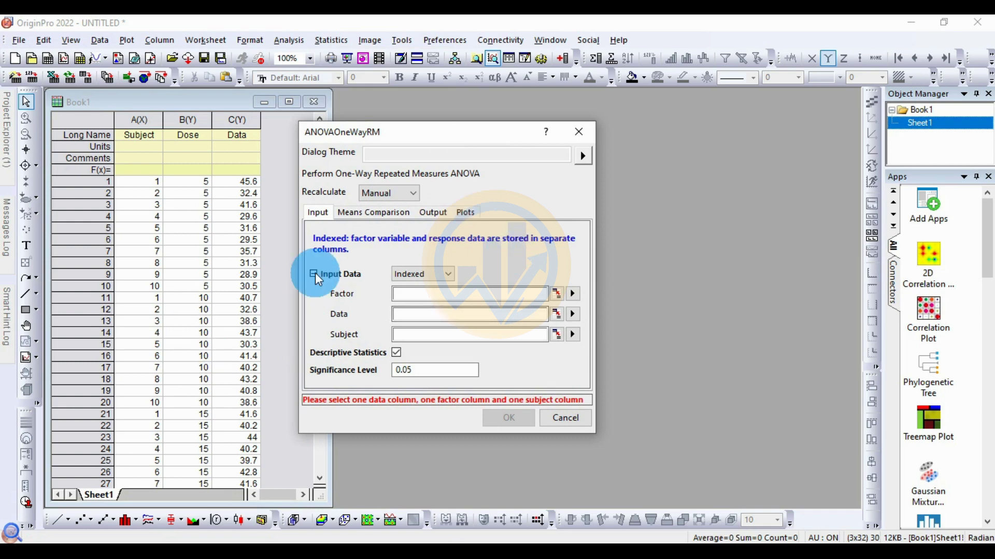
pyautogui.moveTo(412, 136); pyautogui.dragTo(441, 136)
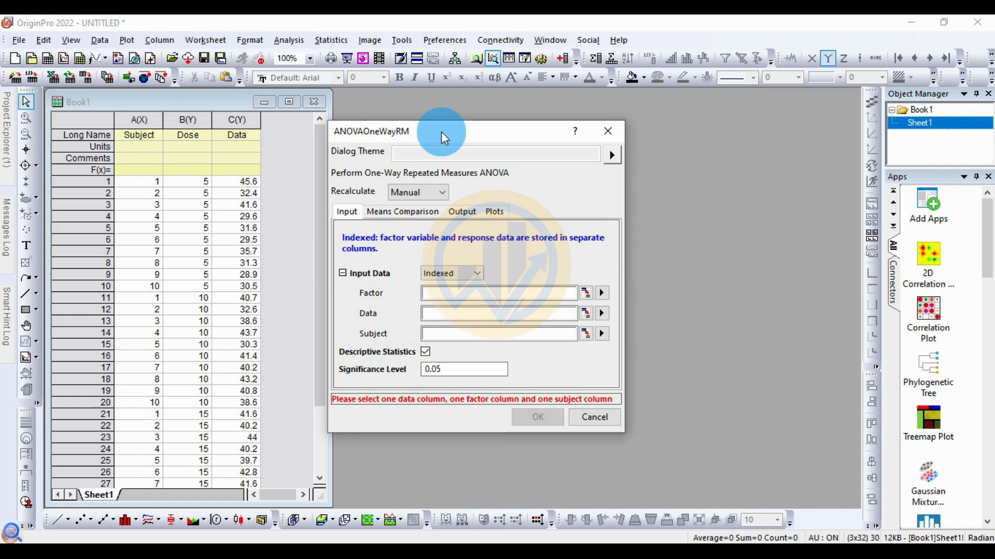
pyautogui.moveTo(436, 130); pyautogui.dragTo(464, 145)
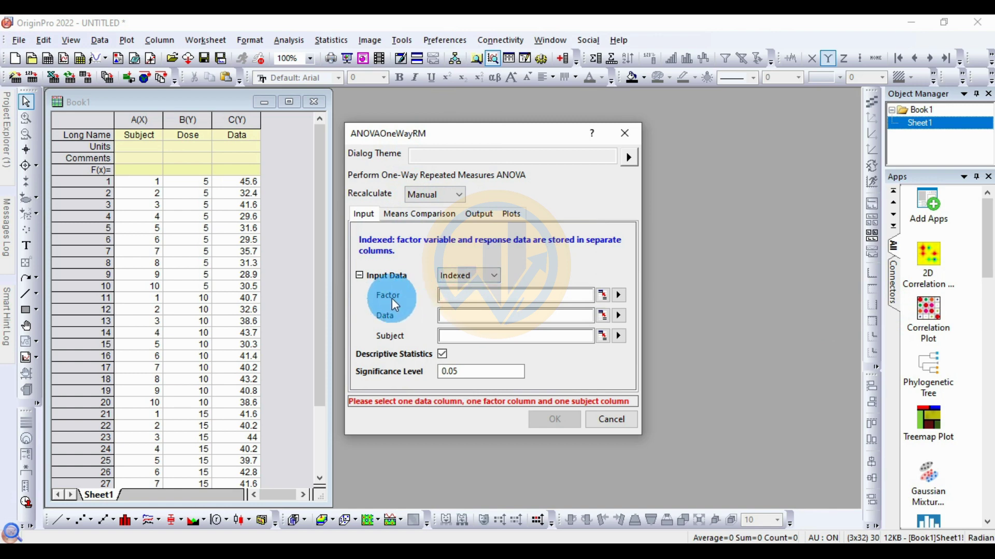
# Assign the Dose column as factor, the Data column as data and the Subject column as subject for the ANOVA.
pyautogui.click(619, 295)
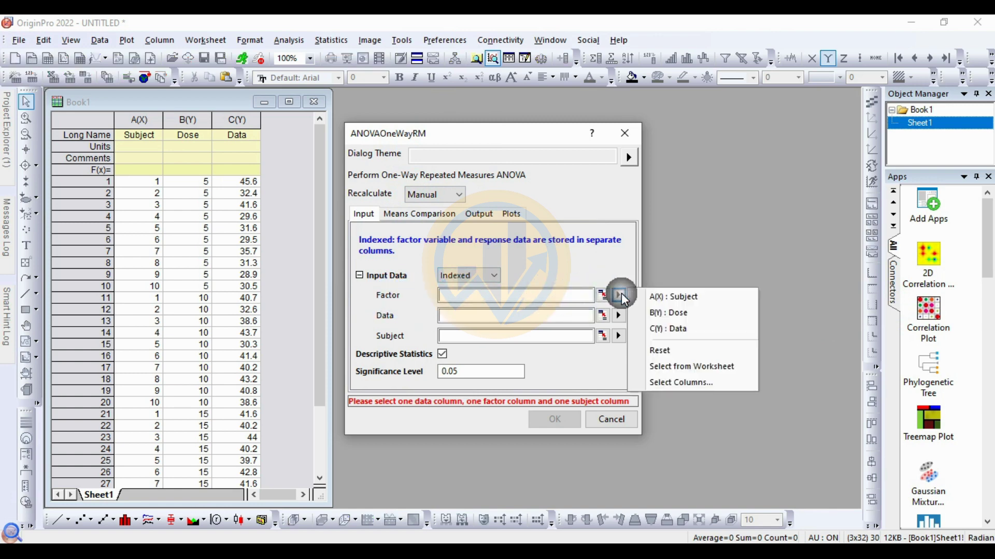
pyautogui.click(655, 312)
pyautogui.click(618, 315)
pyautogui.click(674, 328)
pyautogui.click(619, 336)
pyautogui.click(676, 336)
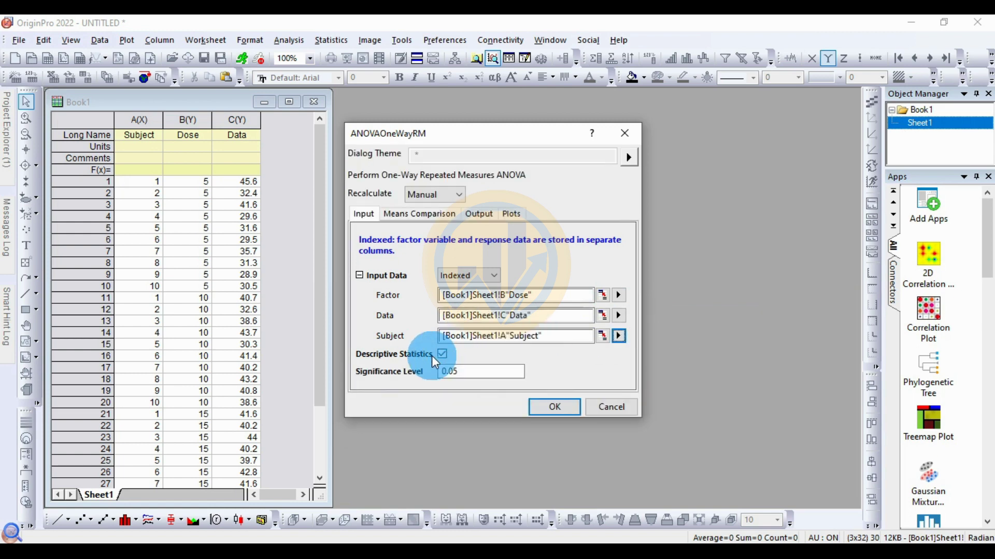
# Enable the Tukey means comparison, review the output and plot options, and run the repeated measures ANOVA.
pyautogui.doubleClick(471, 381)
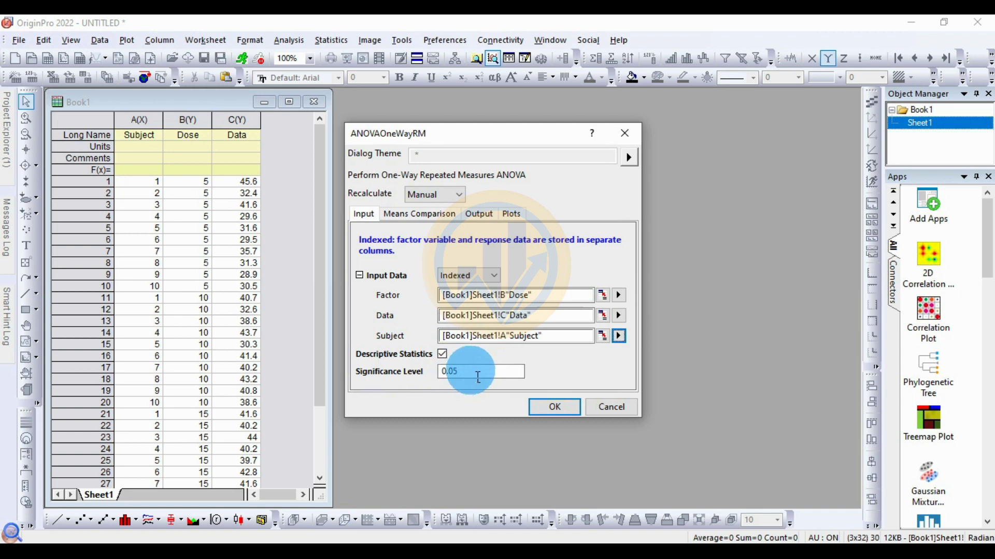
pyautogui.click(419, 214)
pyautogui.click(452, 258)
pyautogui.click(478, 214)
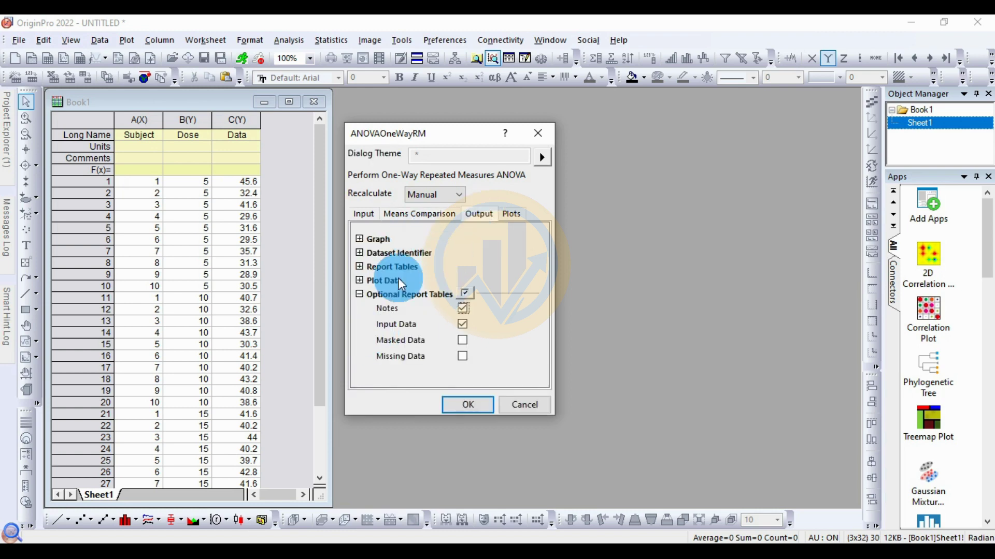
pyautogui.click(511, 214)
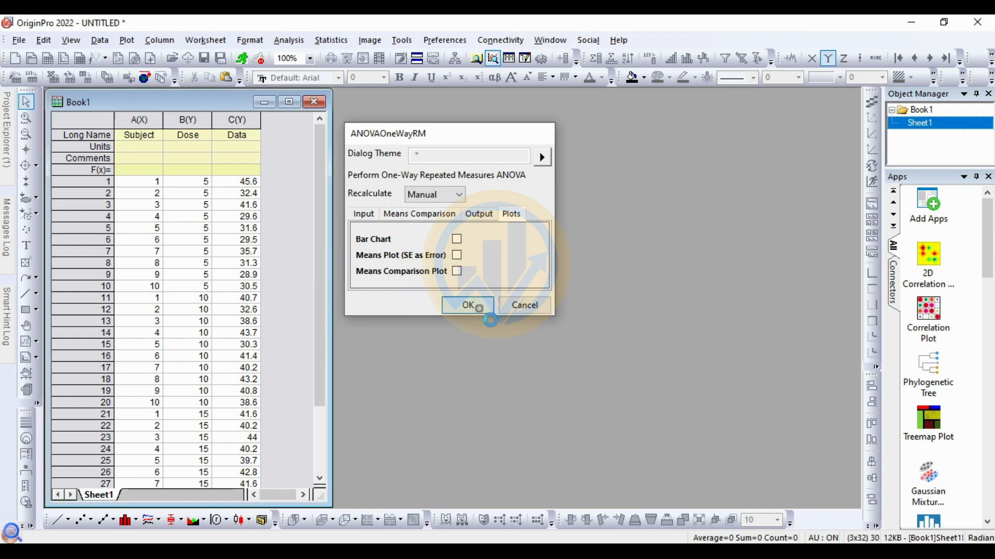
pyautogui.click(468, 305)
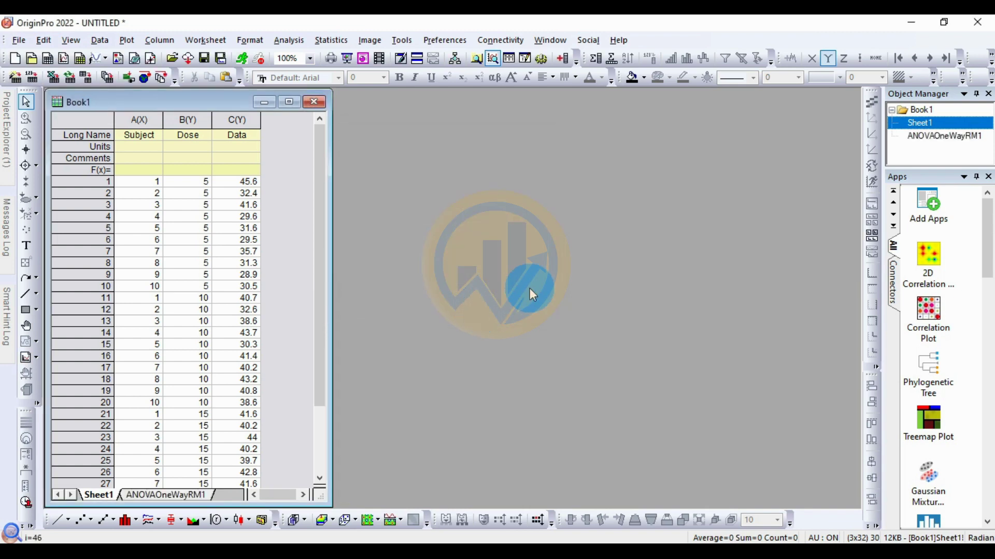
# Show the ANOVAOneWayRM1 report sheet in a maximized workbook and expand its Pairwise Comparison section.
pyautogui.click(185, 496)
pyautogui.click(291, 102)
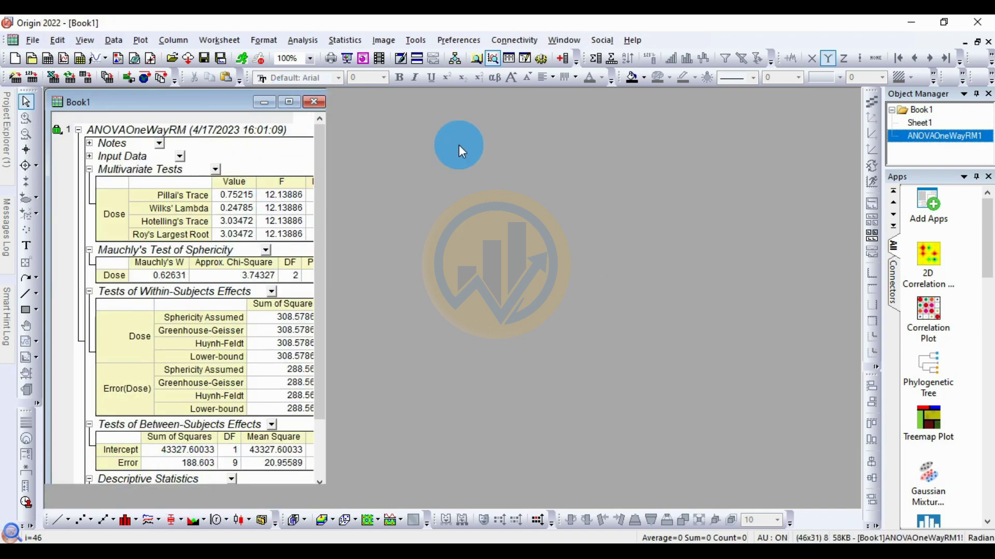
pyautogui.scroll(-1, 527, 302)
pyautogui.scroll(-1, 528, 306)
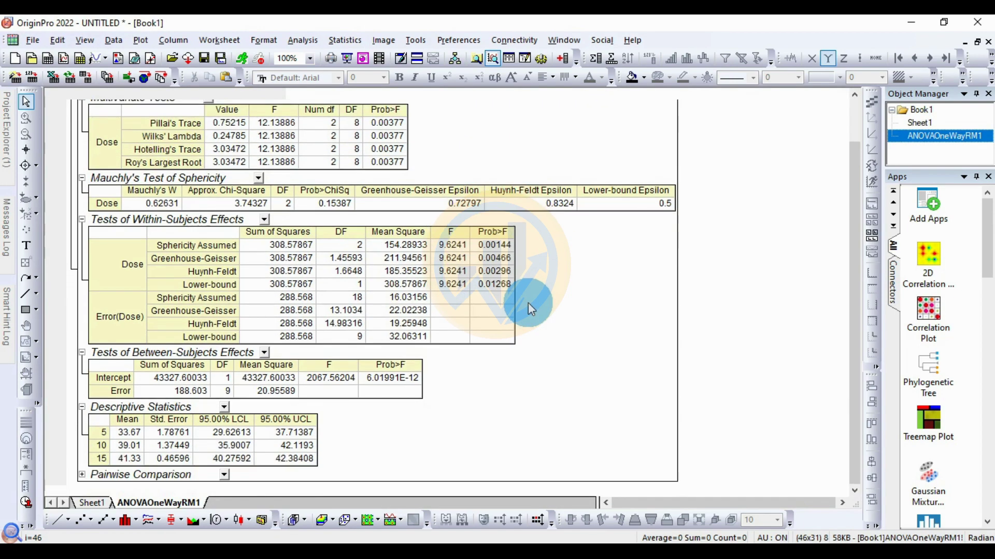
pyautogui.click(82, 474)
pyautogui.scroll(-2, 138, 420)
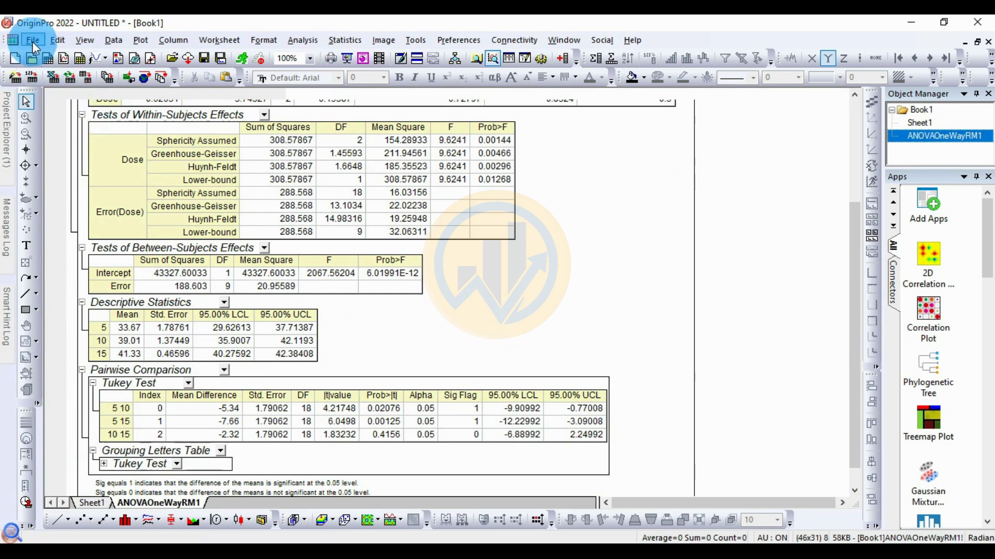
pyautogui.click(92, 502)
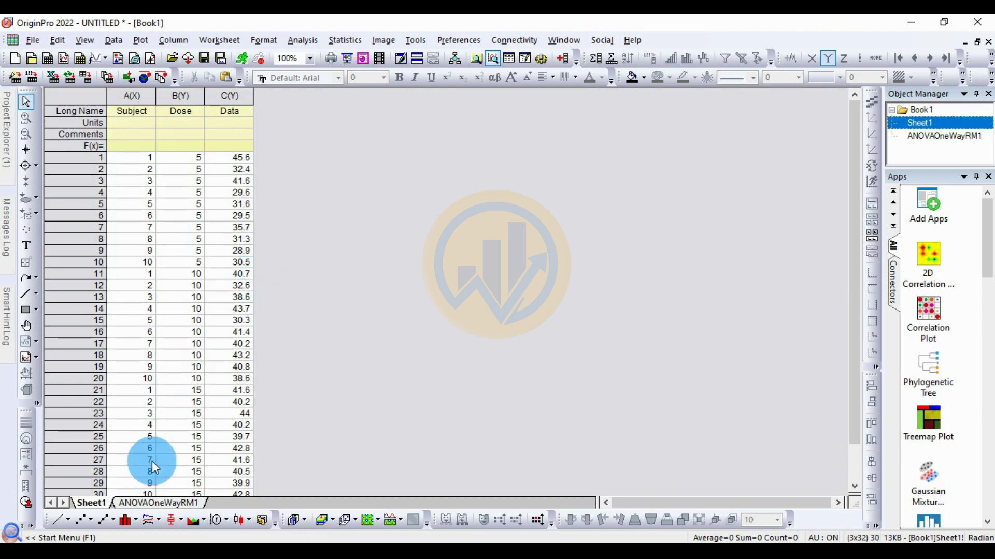
pyautogui.click(166, 504)
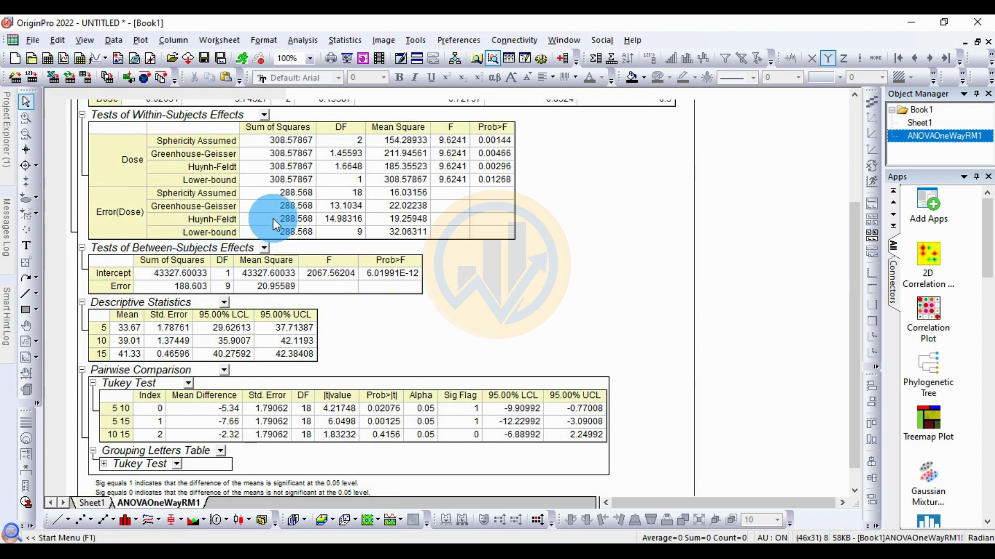
# Set up a PDF export of the current ANOVA report sheet with the file name anovaa.
pyautogui.click(31, 39)
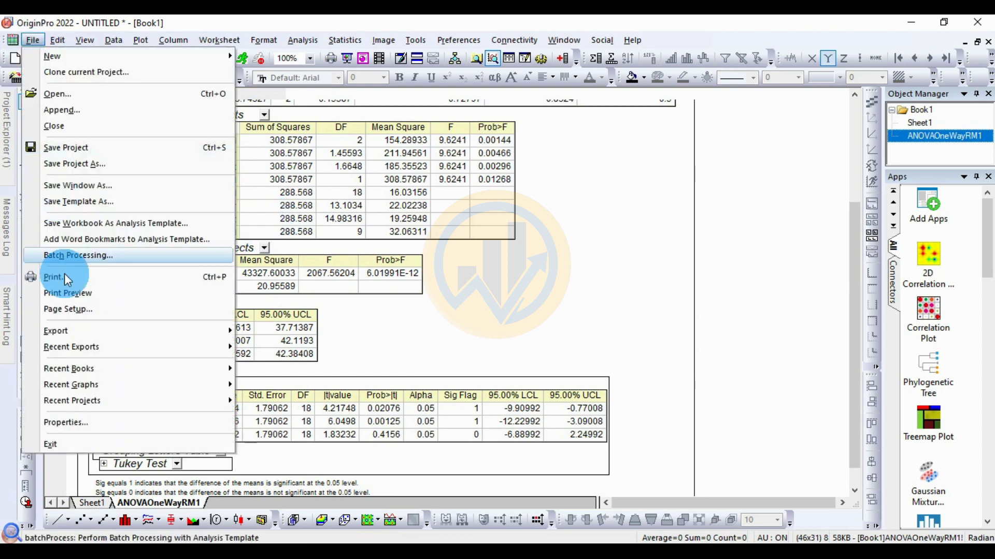
pyautogui.moveTo(68, 327)
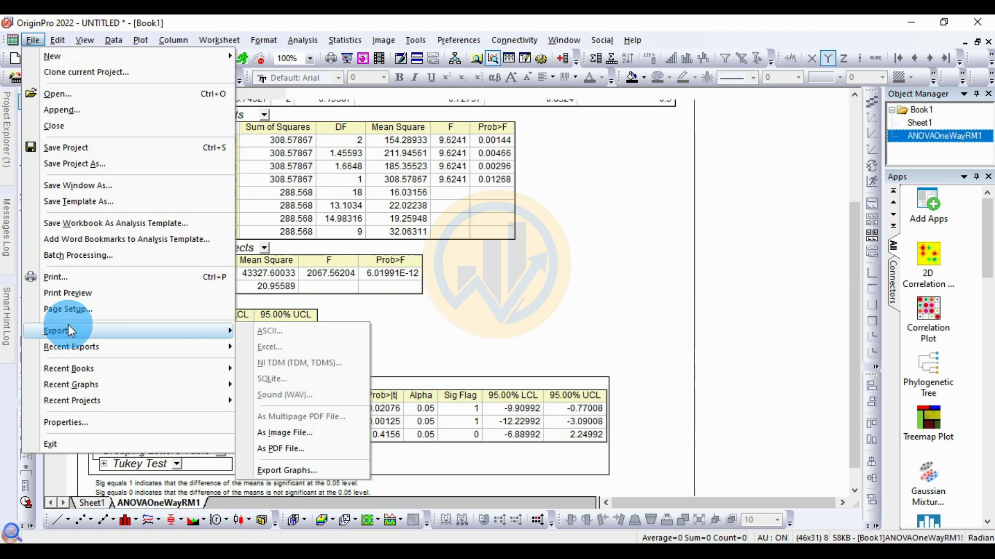
pyautogui.click(282, 449)
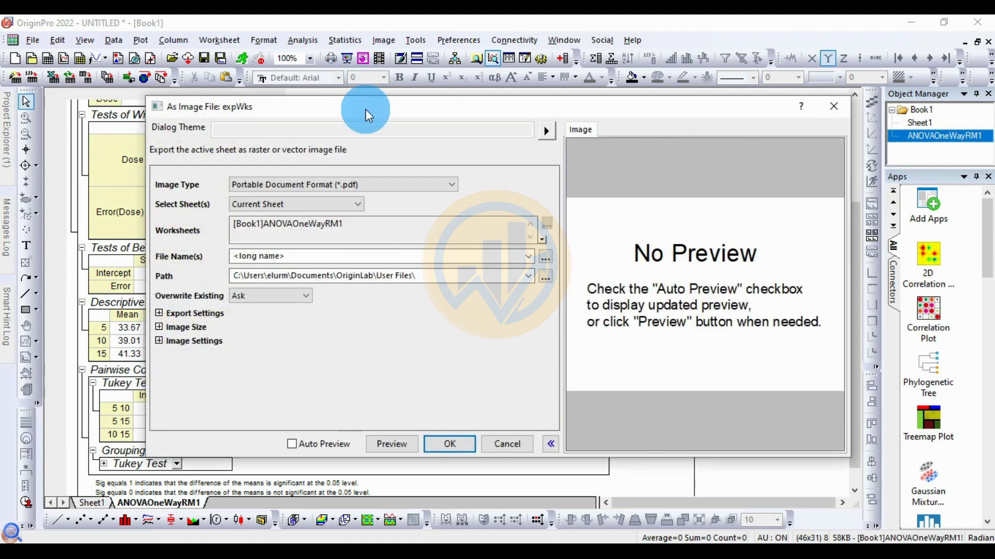
pyautogui.moveTo(365, 108); pyautogui.dragTo(347, 114)
pyautogui.click(241, 140)
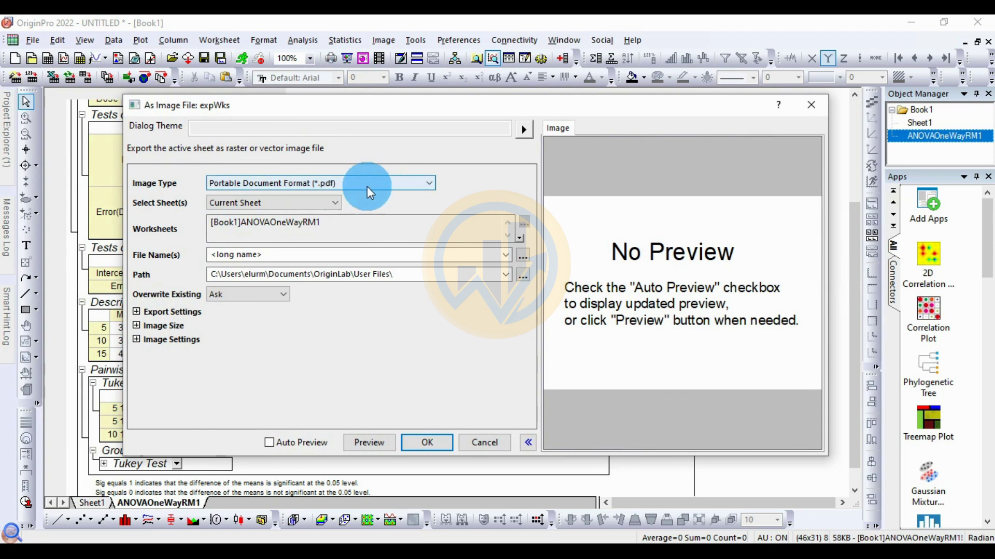
pyautogui.click(292, 259)
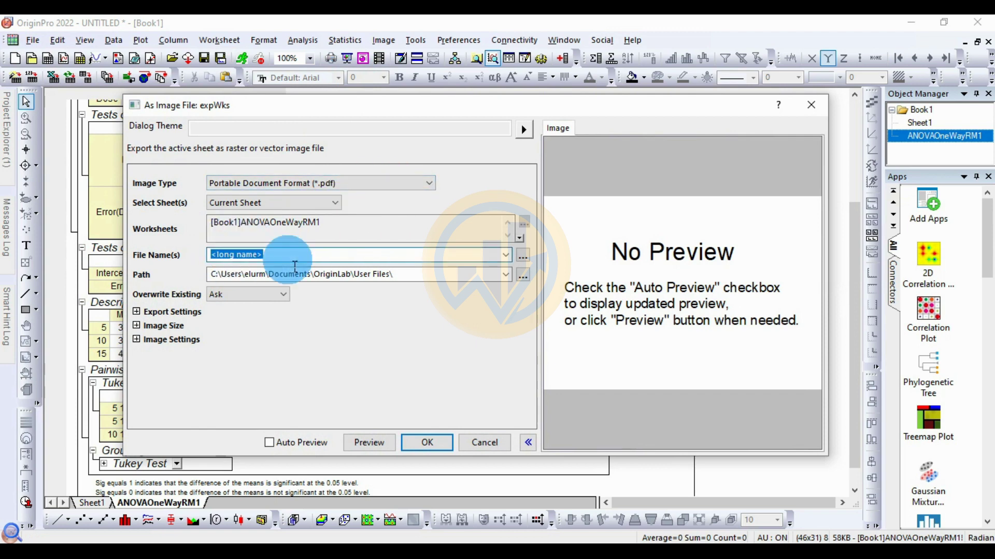
pyautogui.write('anob')
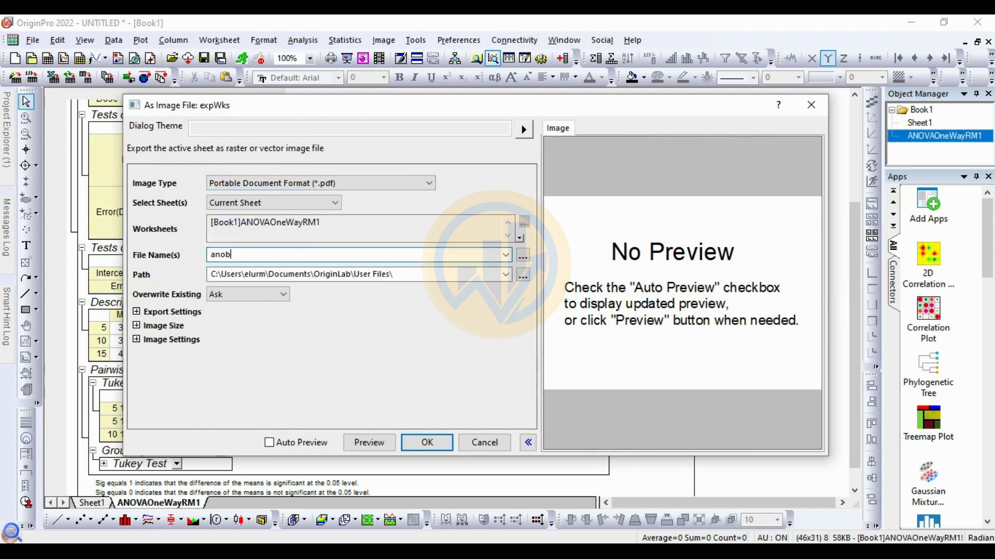
pyautogui.press('BackSpace')
pyautogui.write('vaa')
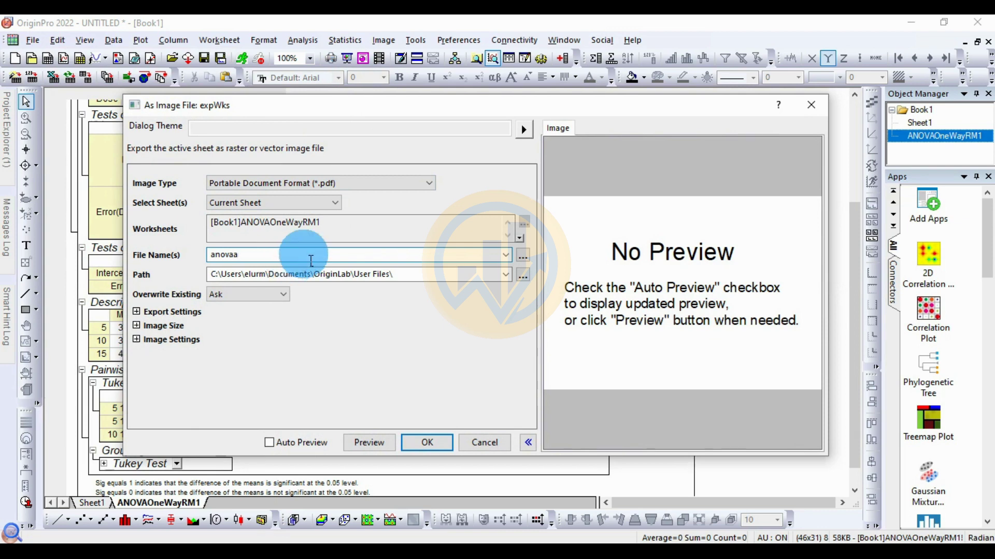
# Choose the Desktop as the destination folder and export the report as PDF.
pyautogui.click(522, 276)
pyautogui.click(166, 178)
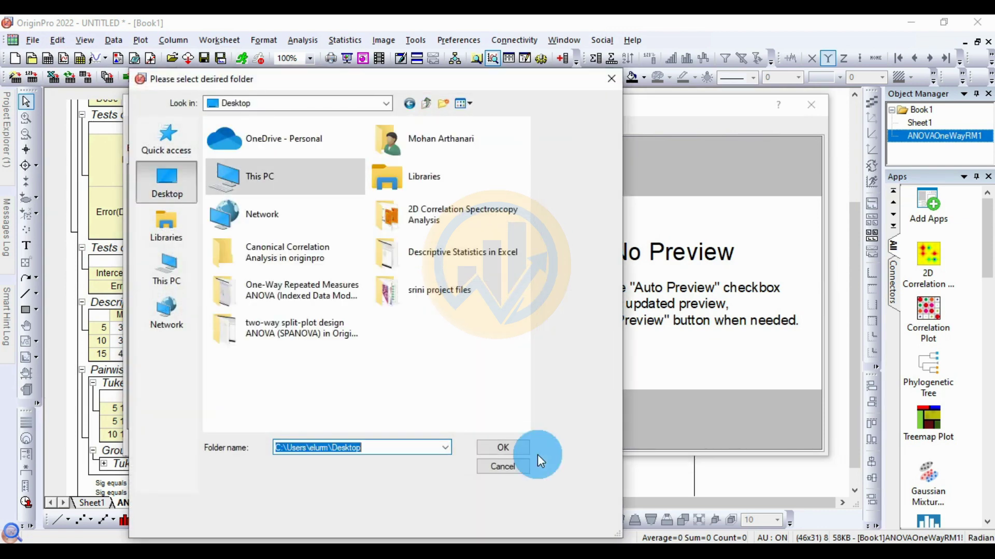
pyautogui.click(514, 448)
pyautogui.click(419, 444)
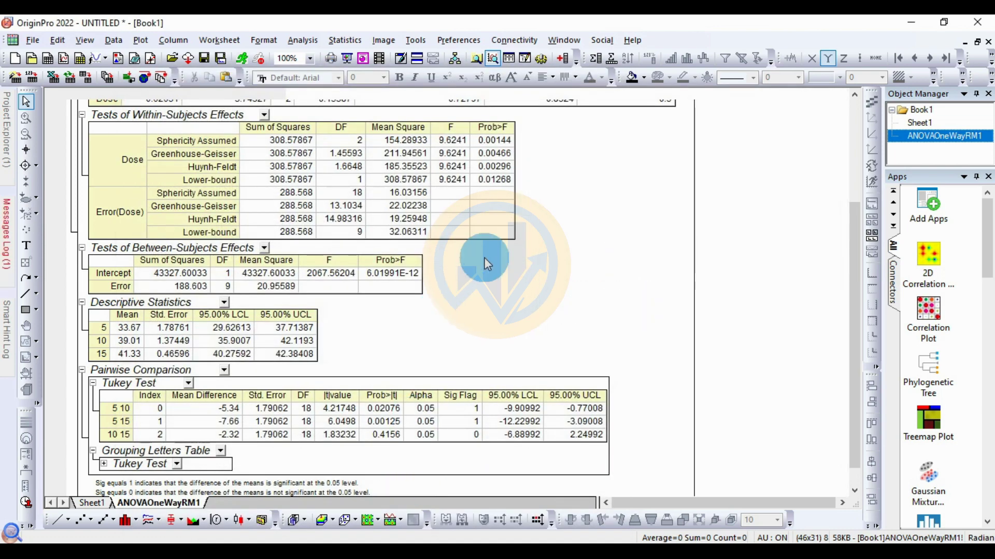
# Switch to Foxit PDF Reader and examine the ANOVA tables in anova.pdf down to the Tukey pairwise comparison.
pyautogui.click(394, 537)
pyautogui.scroll(1, 400, 256)
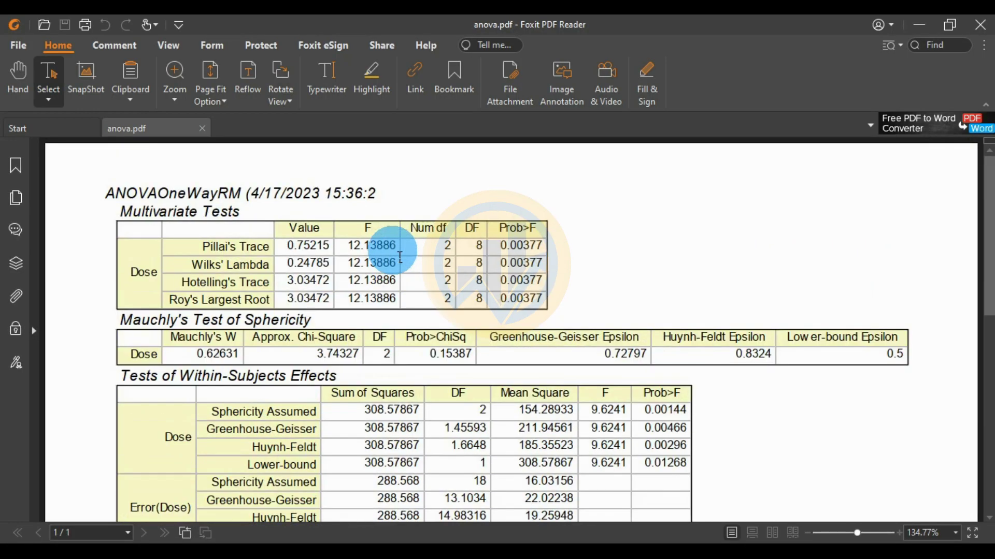
pyautogui.scroll(-7, 456, 378)
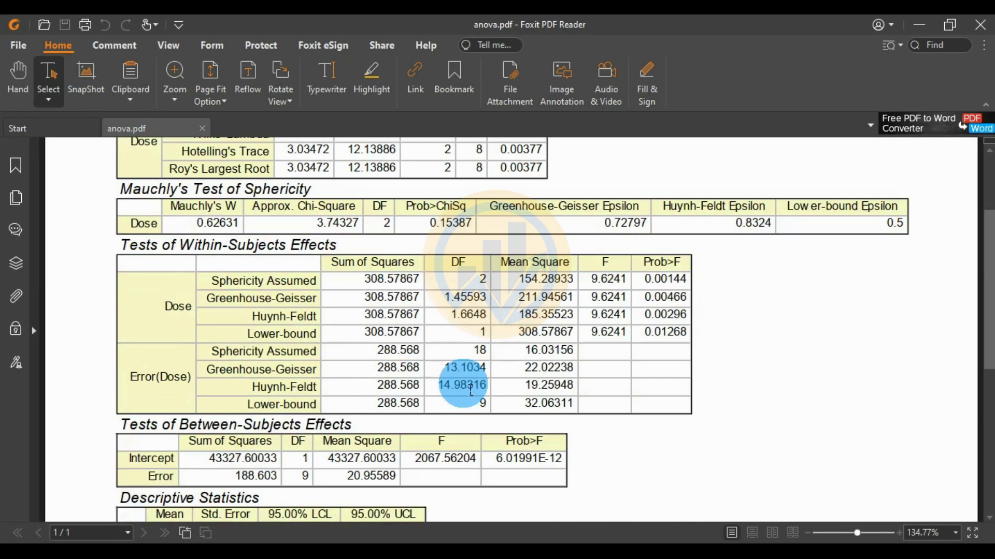
pyautogui.scroll(-3, 468, 390)
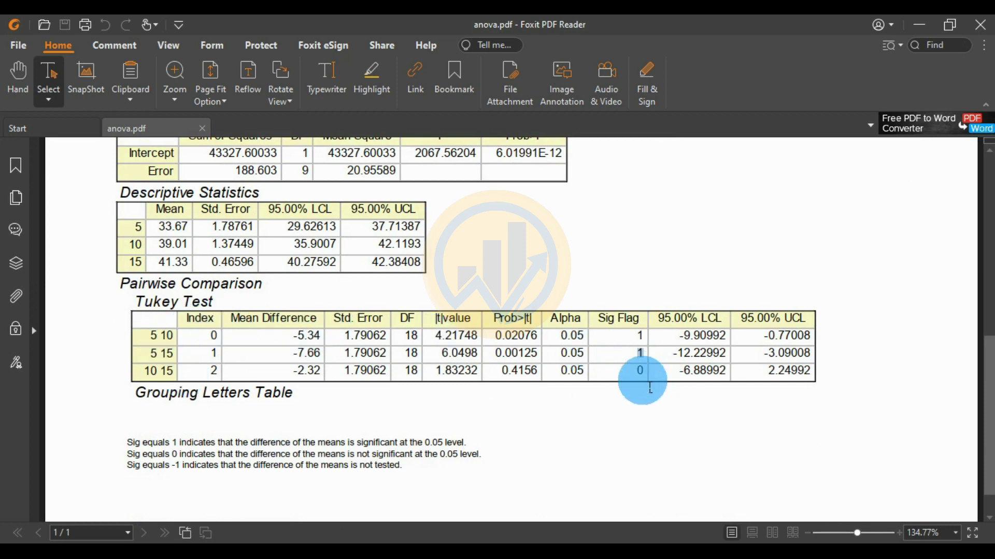
# Switch back to OriginPro and delete the ANOVAOneWayRM1 report sheet together with all its related output.
pyautogui.click(443, 541)
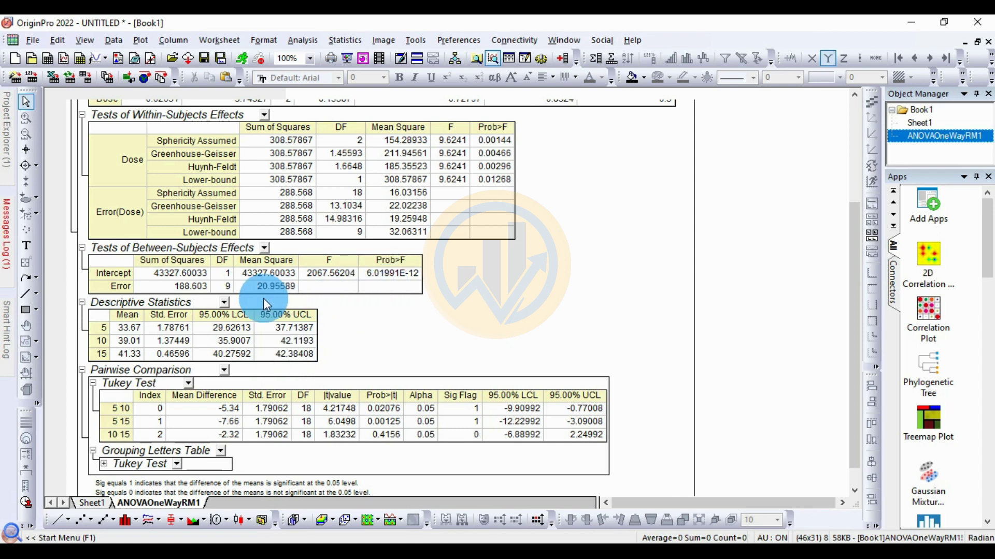
pyautogui.rightClick(163, 500)
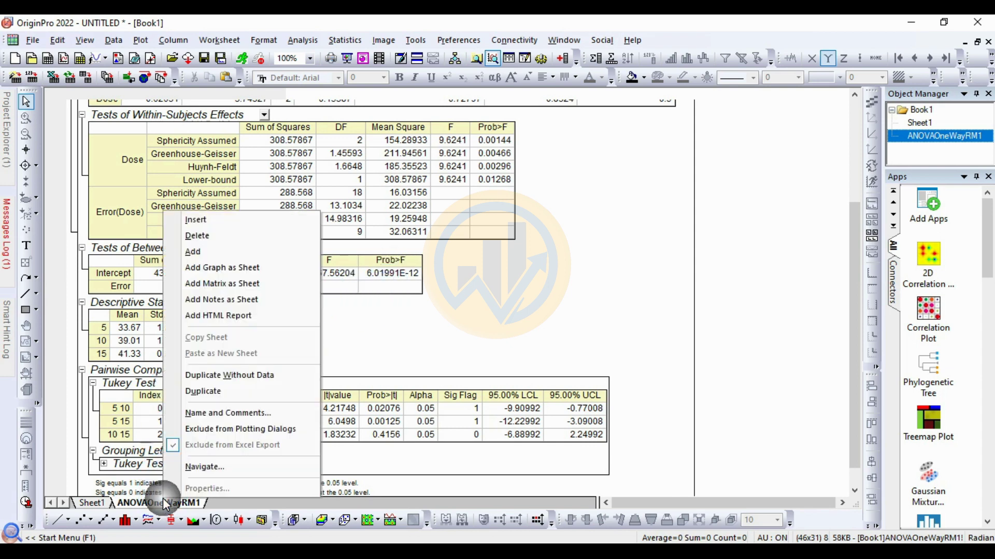
pyautogui.click(205, 236)
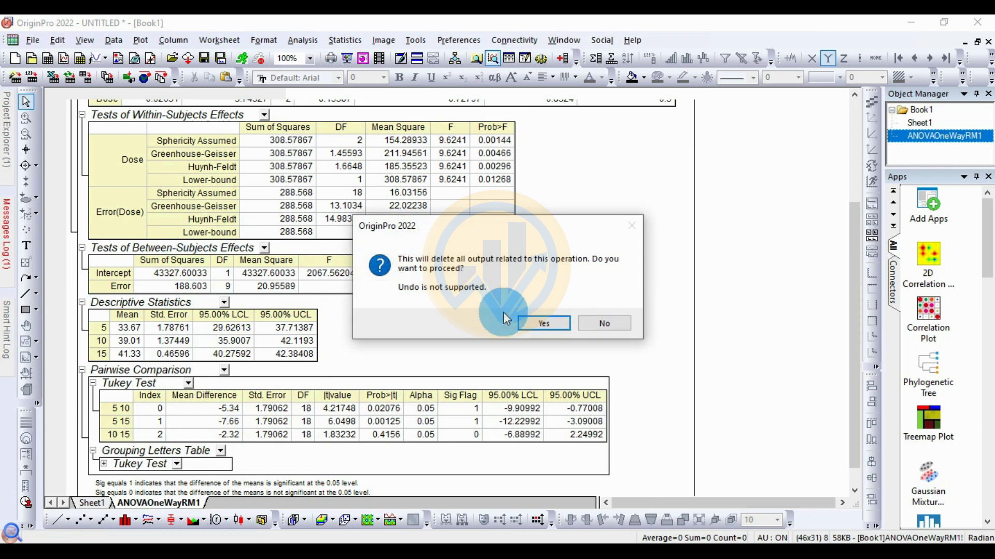
pyautogui.click(534, 322)
pyautogui.click(94, 493)
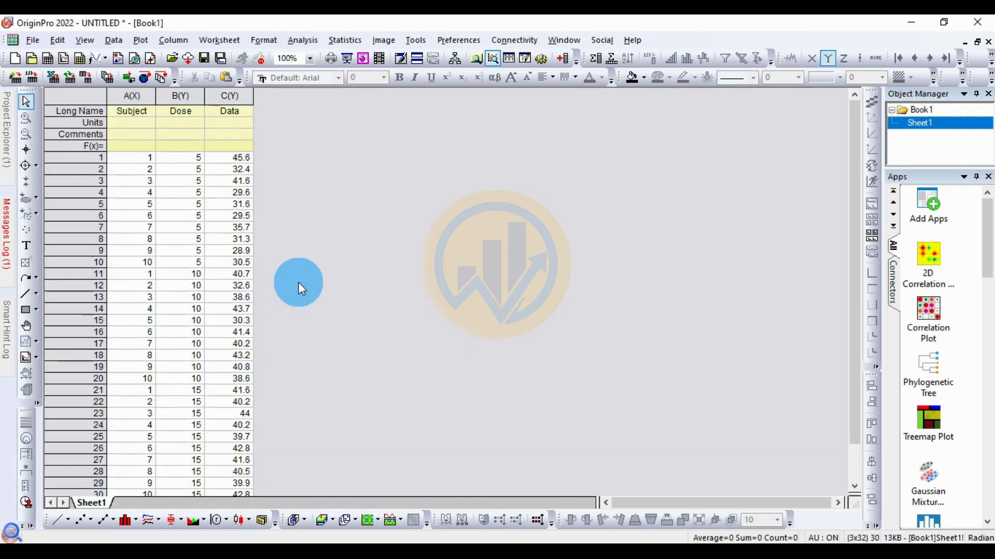
# Add two new columns to the end of the worksheet and change column C's long name to Dose 5 (%).
pyautogui.click(561, 59)
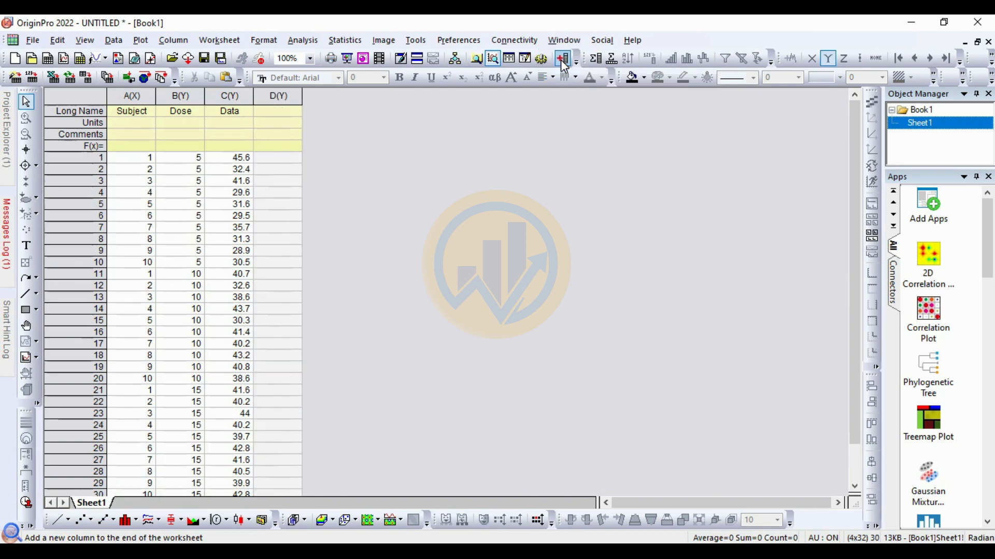
pyautogui.click(561, 59)
pyautogui.click(244, 113)
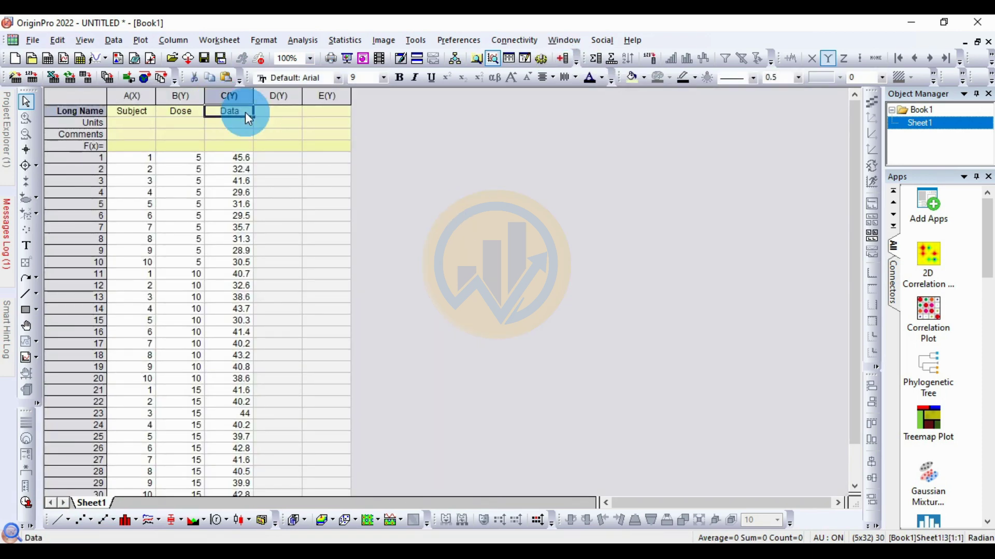
pyautogui.write('D')
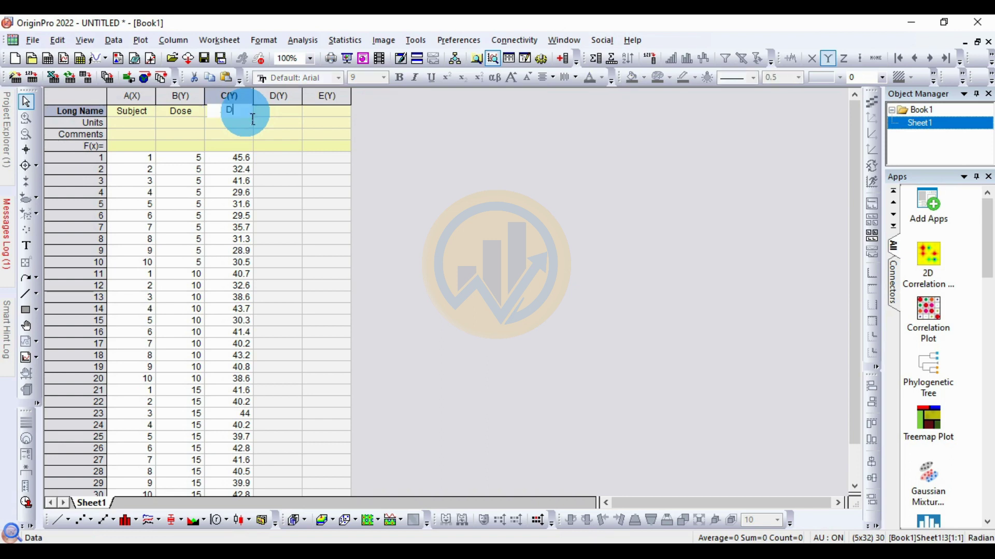
pyautogui.write('ose 5')
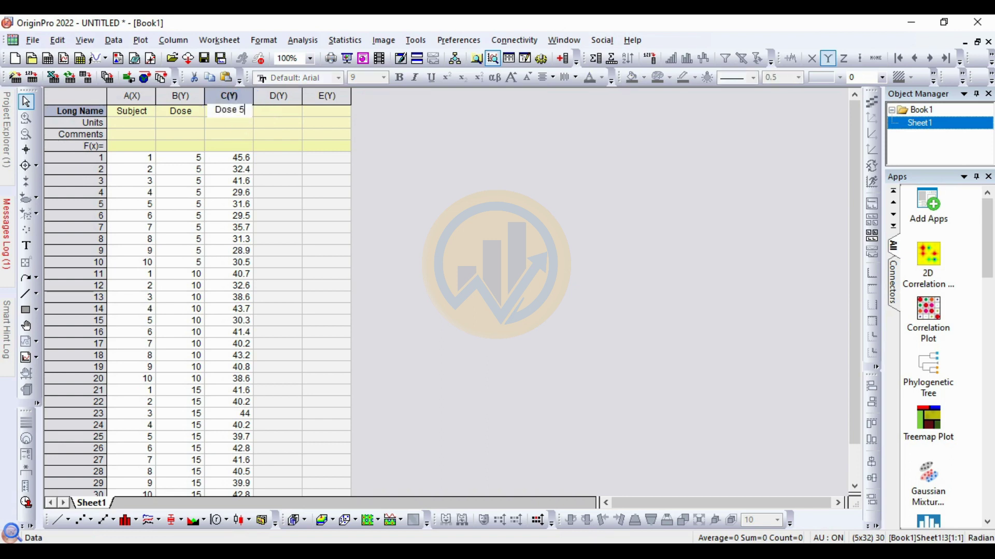
pyautogui.write(' (%)')
pyautogui.click(422, 313)
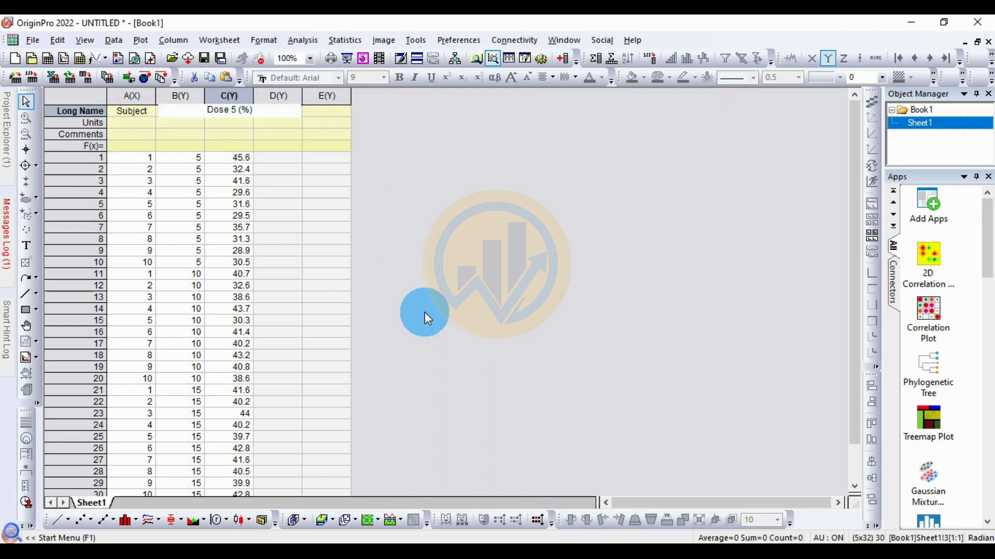
# Enter Dose (10%) as the long name of column D.
pyautogui.click(280, 113)
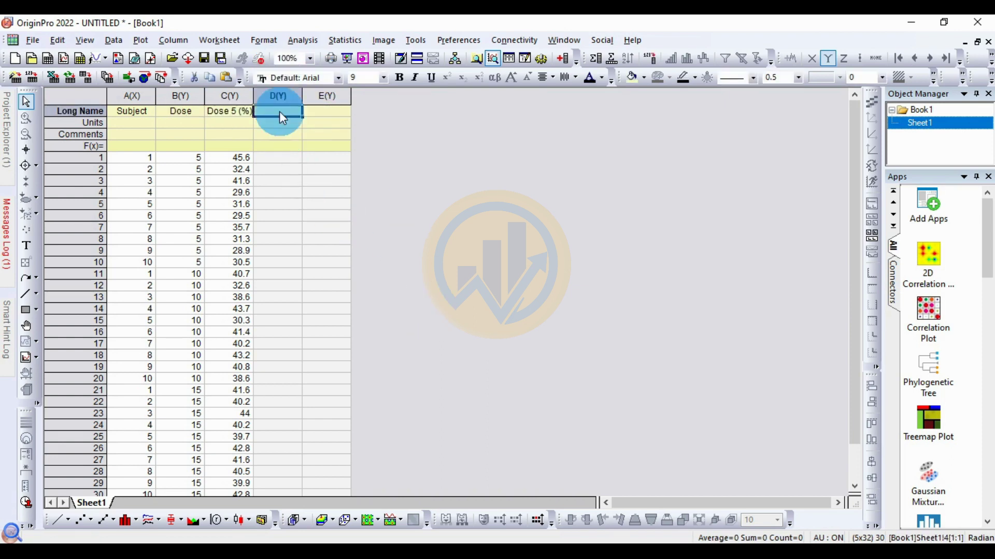
pyautogui.write('Dose')
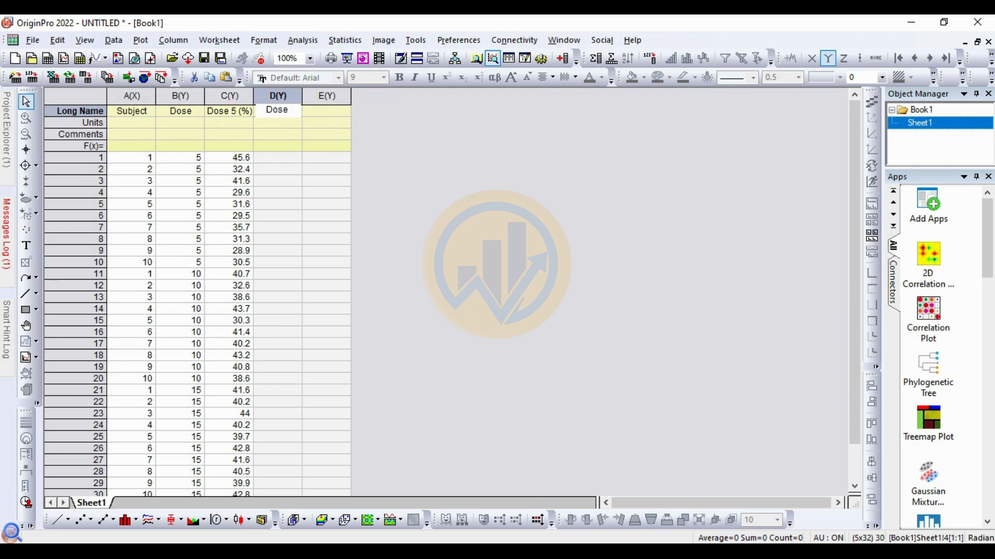
pyautogui.write(' (10%)')
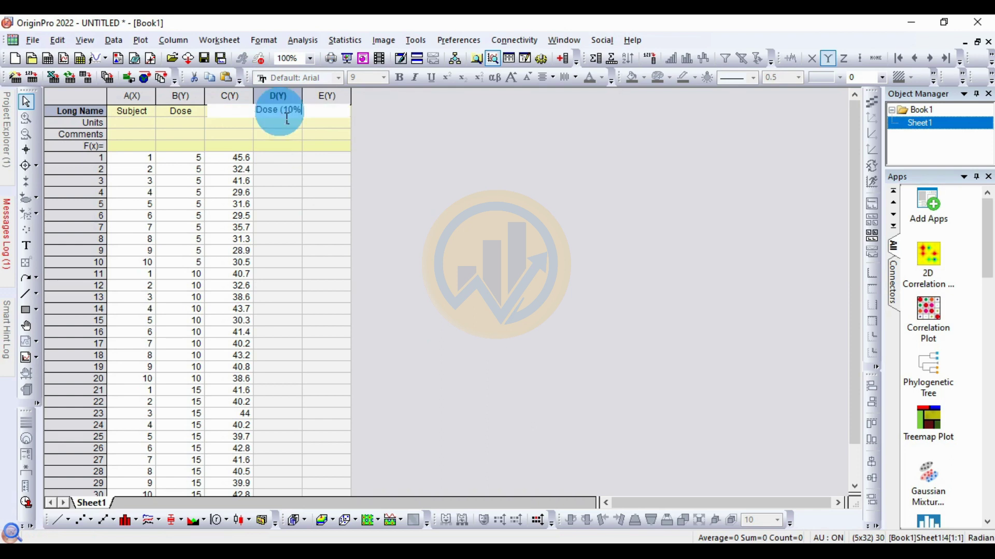
pyautogui.press('Tab')
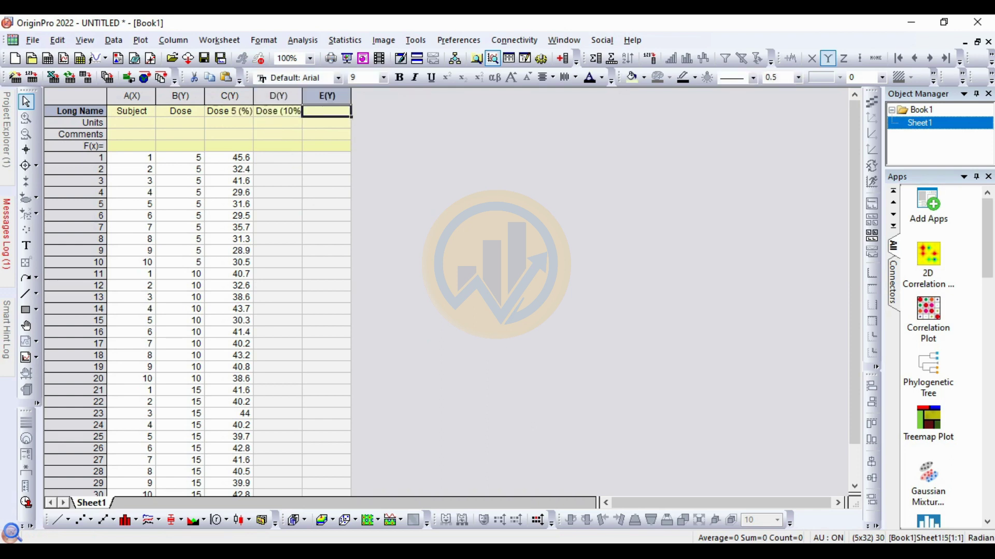
# Enter Dose 15 (%) as the long name of column E.
pyautogui.write('Dose')
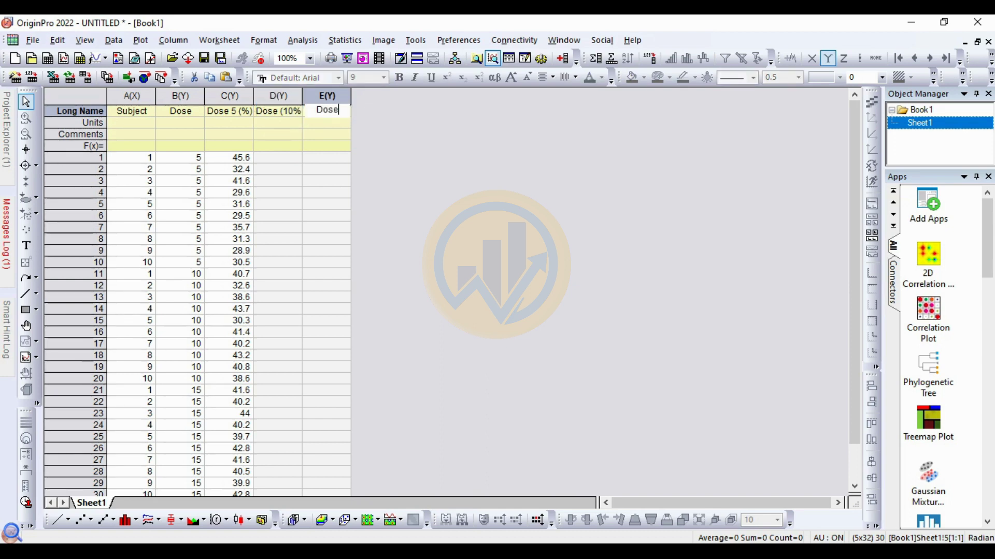
pyautogui.write(' (15')
pyautogui.press('BackSpace')
pyautogui.press('BackSpace')
pyautogui.press('BackSpace')
pyautogui.write('15 (5')
pyautogui.press('BackSpace')
pyautogui.write('%)')
pyautogui.click(210, 94)
pyautogui.click(258, 272)
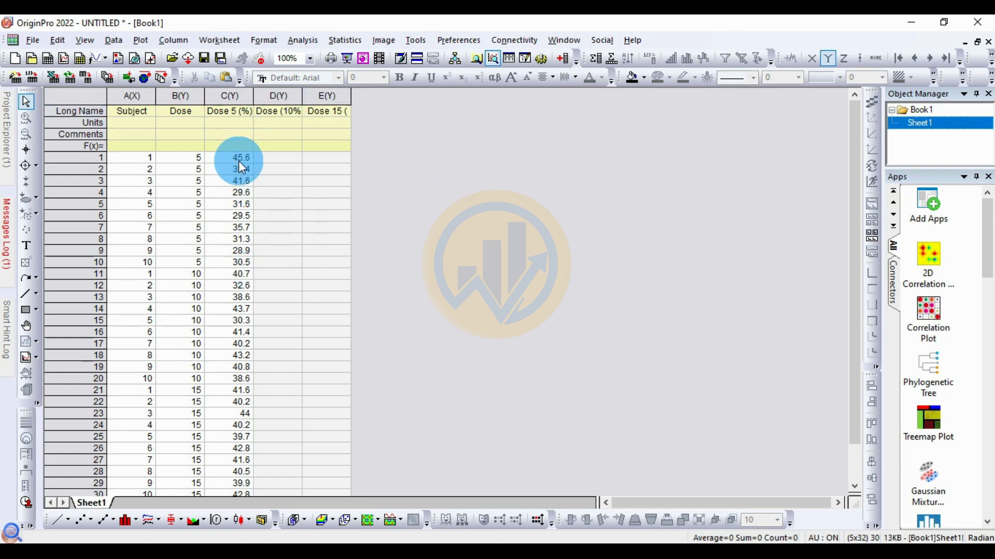
# Move the dose 10 values in rows 11 to 20 of column C to the start of column D.
pyautogui.moveTo(226, 274); pyautogui.dragTo(243, 376)
pyautogui.hotkey('ctrl', 'c')
pyautogui.press('Delete')
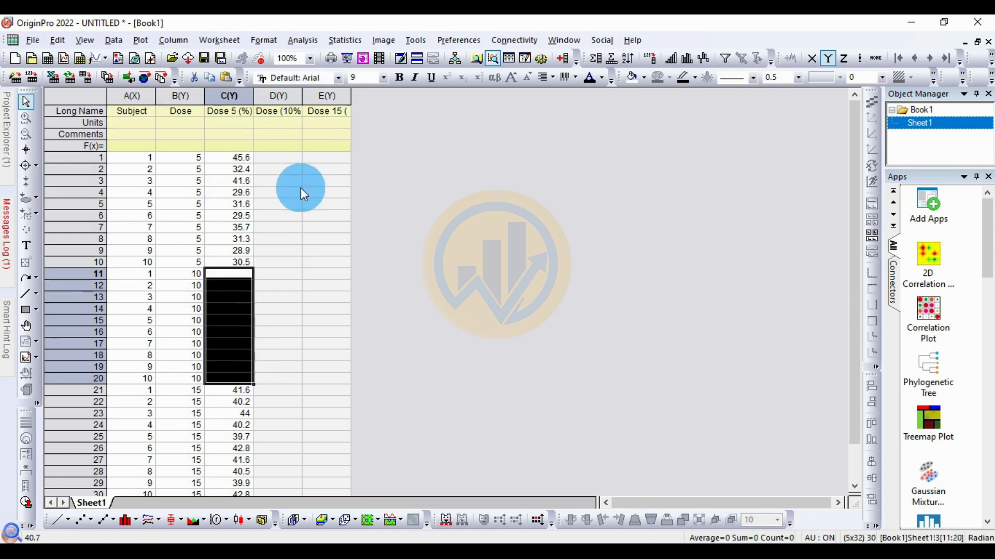
pyautogui.click(281, 163)
pyautogui.hotkey('ctrl', 'v')
# Move the dose 15 values from row 21 downward in column C to the start of column E.
pyautogui.moveTo(243, 394); pyautogui.dragTo(241, 490)
pyautogui.hotkey('ctrl', 'x')
pyautogui.click(343, 162)
pyautogui.hotkey('ctrl', 'v')
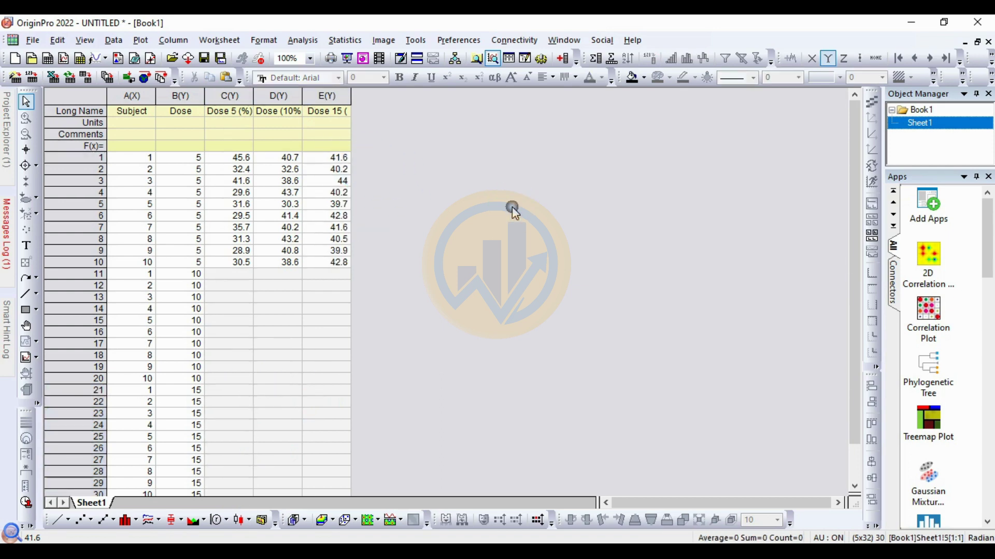
# Delete the Subject and Dose columns from the worksheet.
pyautogui.moveTo(134, 97); pyautogui.dragTo(181, 97)
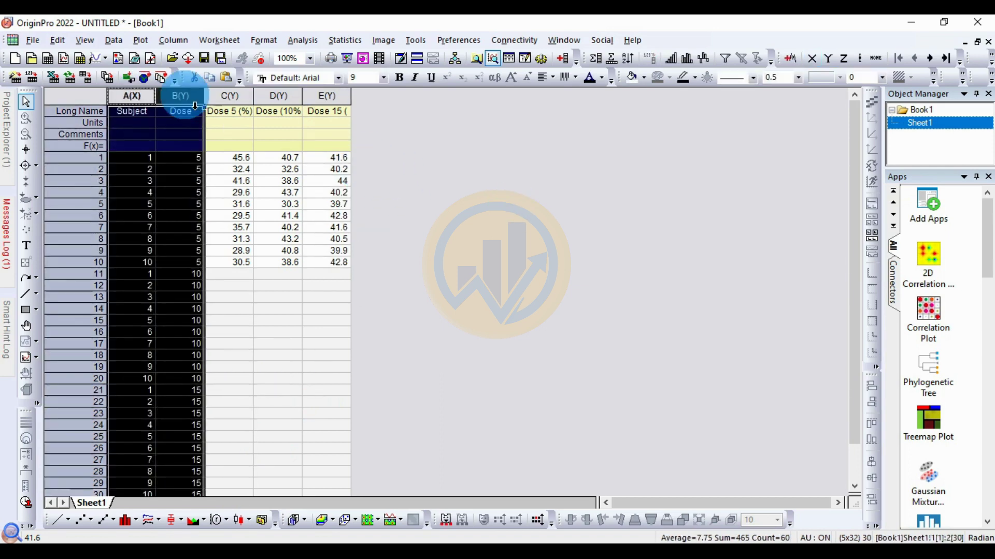
pyautogui.rightClick(195, 105)
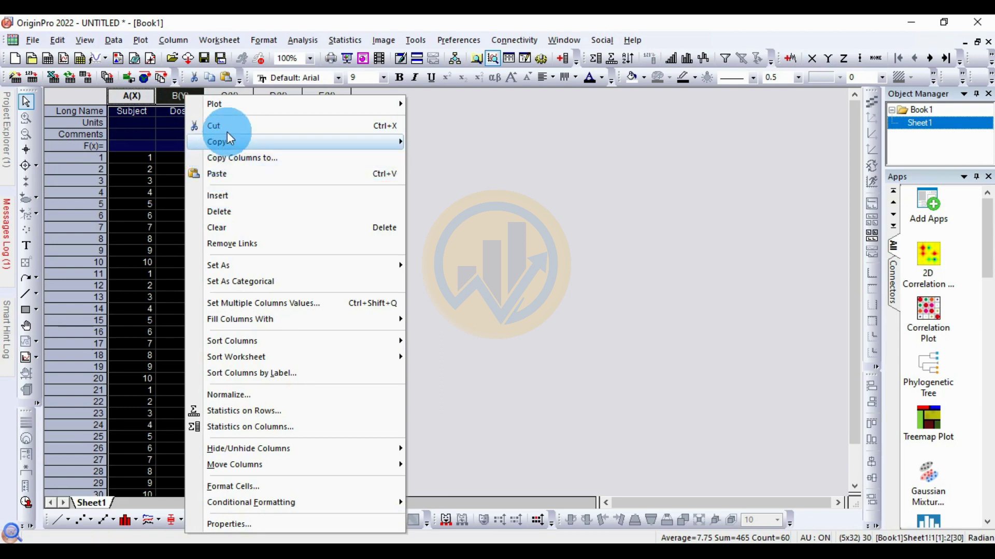
pyautogui.click(227, 212)
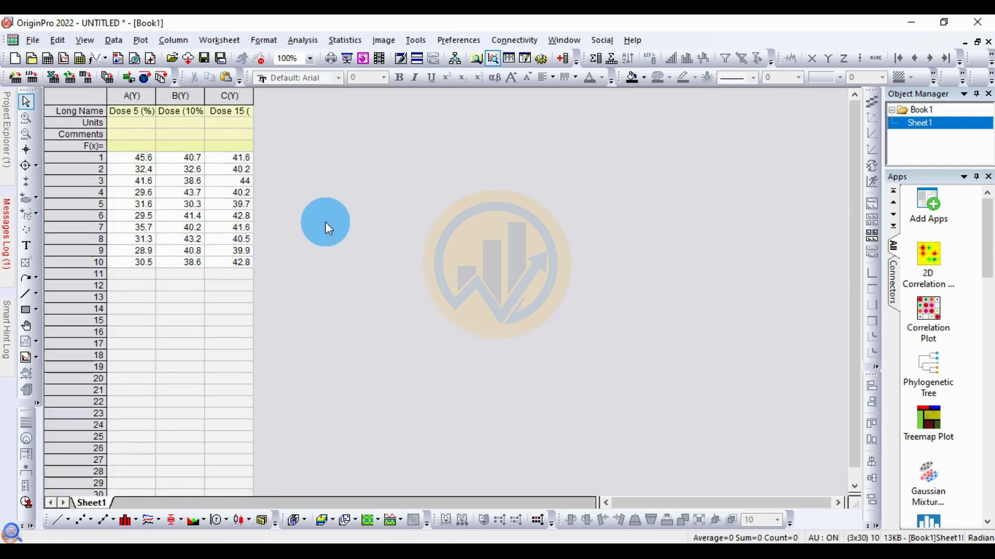
# Fit the widths of the Dose (10%) and Dose 15 (%) columns to their full long names.
pyautogui.click(254, 104)
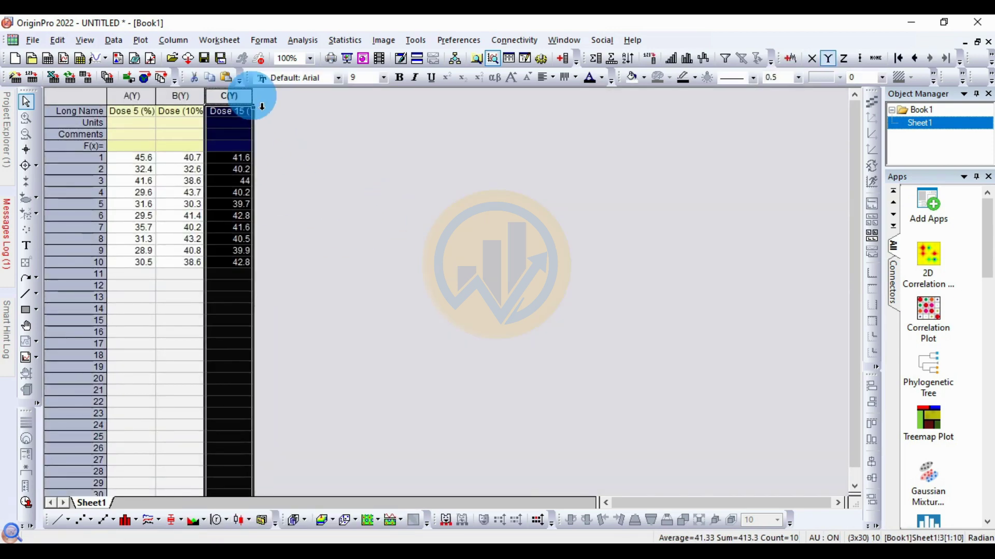
pyautogui.doubleClick(269, 104)
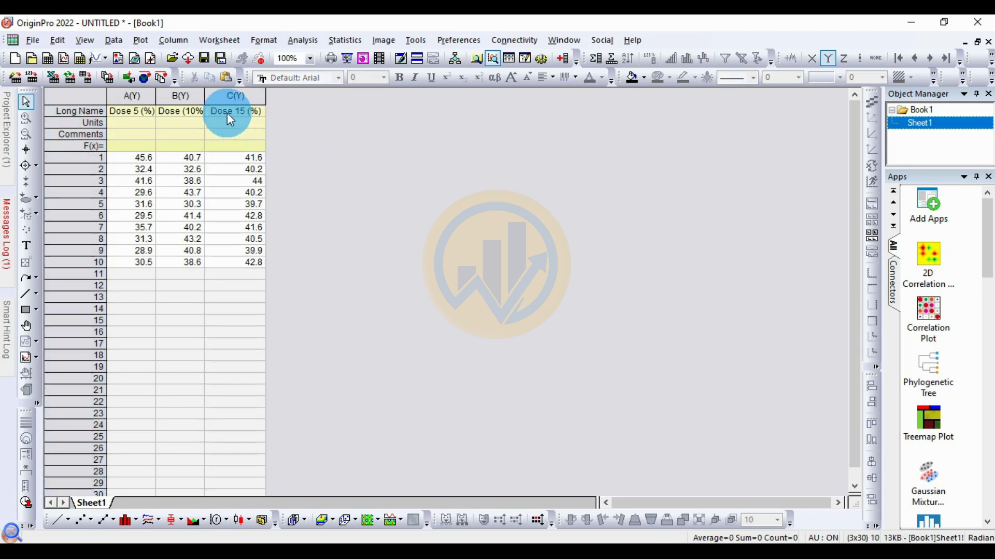
pyautogui.doubleClick(208, 103)
pyautogui.click(409, 192)
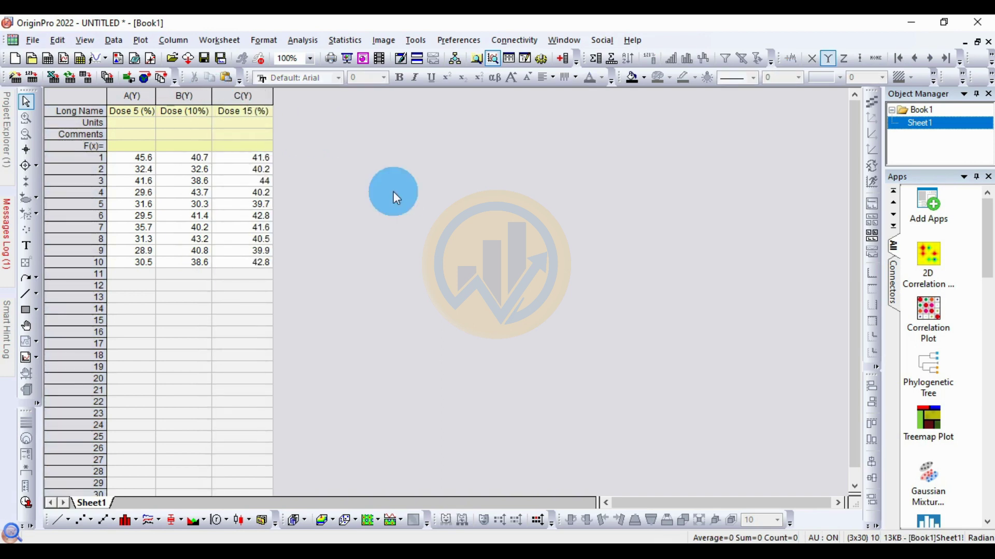
# Plot all three dose columns as a statistical Bar Chart.
pyautogui.moveTo(132, 96); pyautogui.dragTo(243, 96)
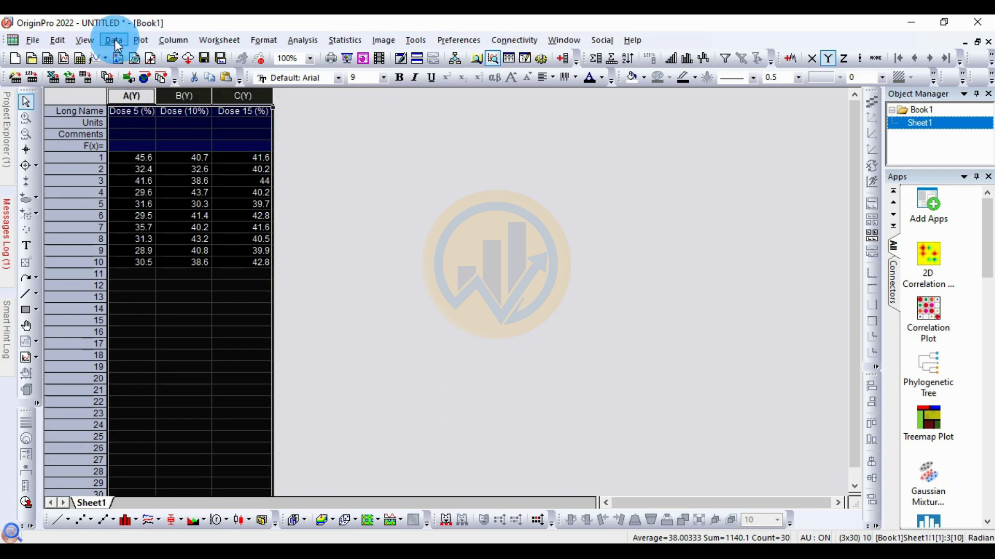
pyautogui.click(139, 41)
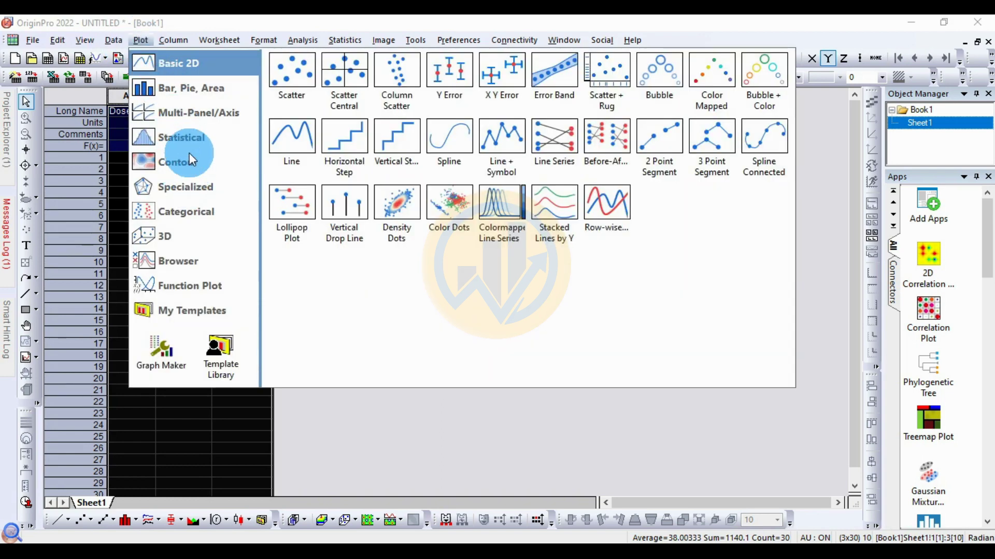
pyautogui.moveTo(192, 146)
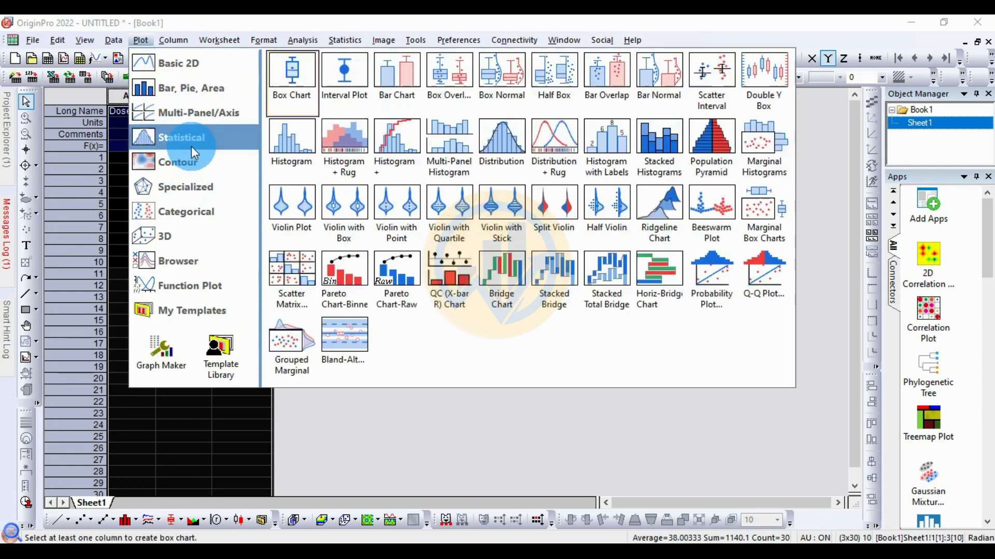
pyautogui.click(402, 105)
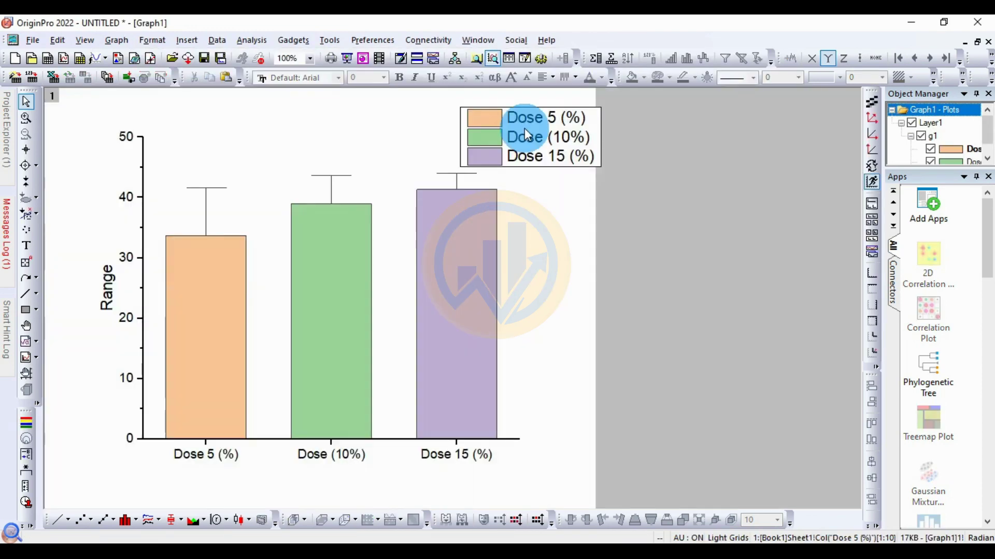
# Restore the graph to a floating window, move it beside the workbook data and delete its legend.
pyautogui.click(977, 42)
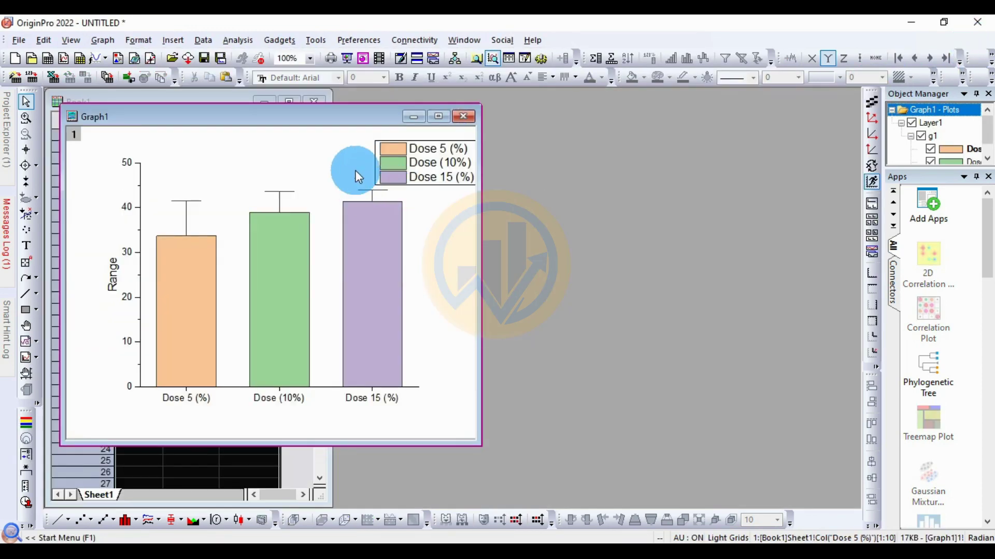
pyautogui.moveTo(310, 120); pyautogui.dragTo(522, 132)
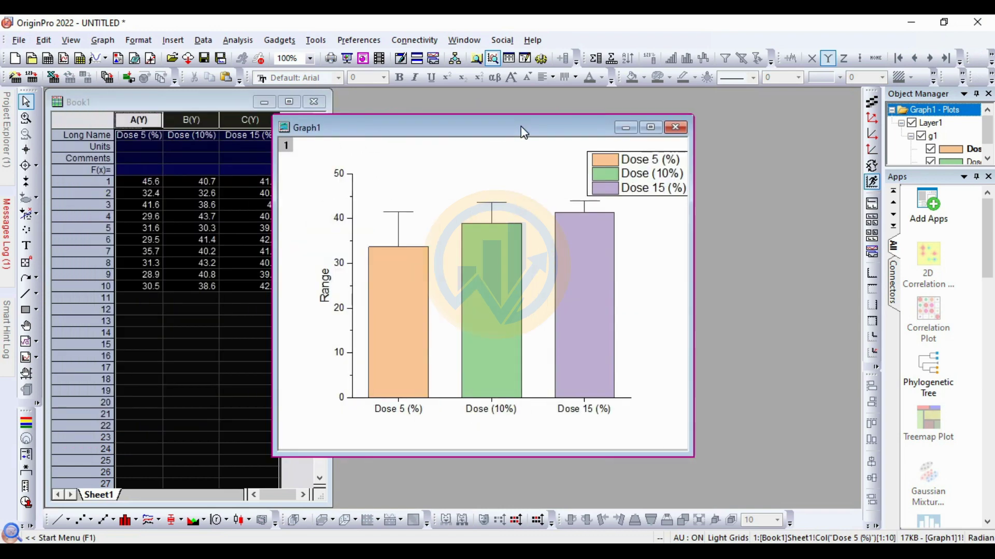
pyautogui.click(682, 159)
pyautogui.press('Delete')
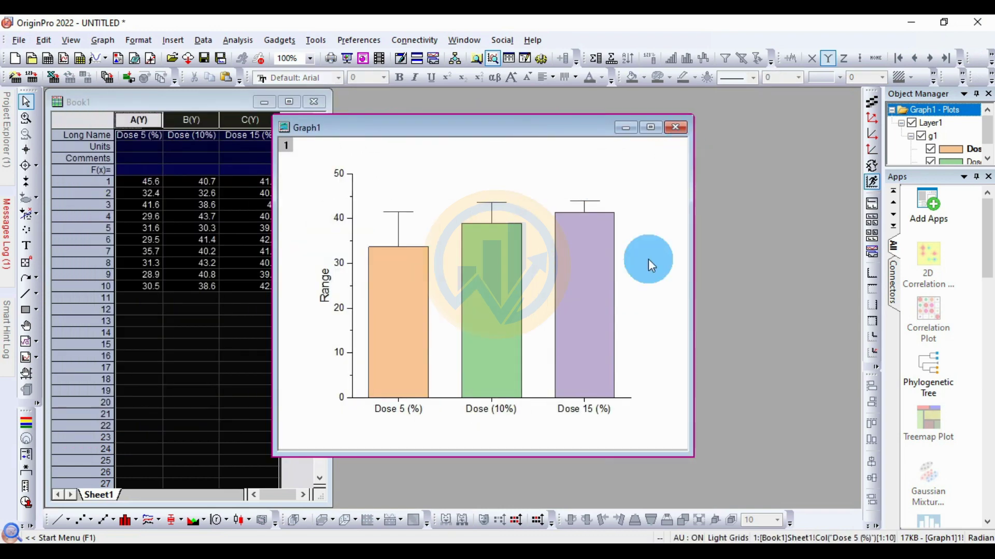
# Open the bar plot's details with the layer tree collapsed and set the Bar Color subgroup to Within Subgroup.
pyautogui.click(588, 291)
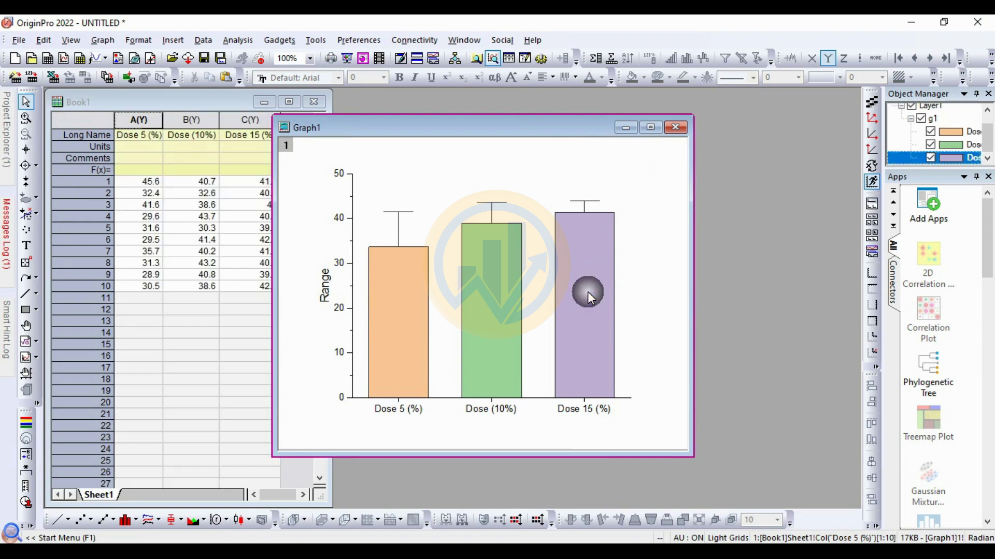
pyautogui.rightClick(588, 291)
pyautogui.click(628, 381)
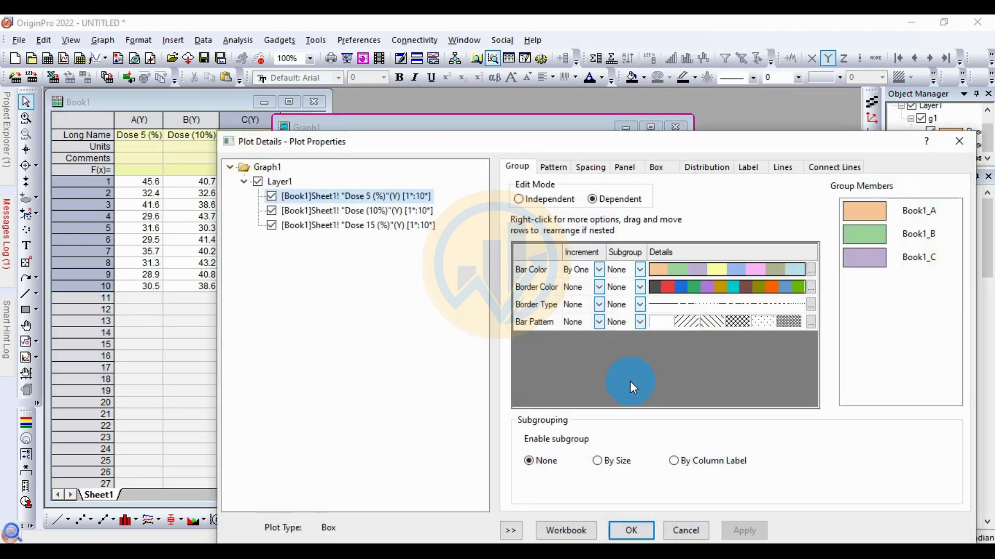
pyautogui.click(511, 530)
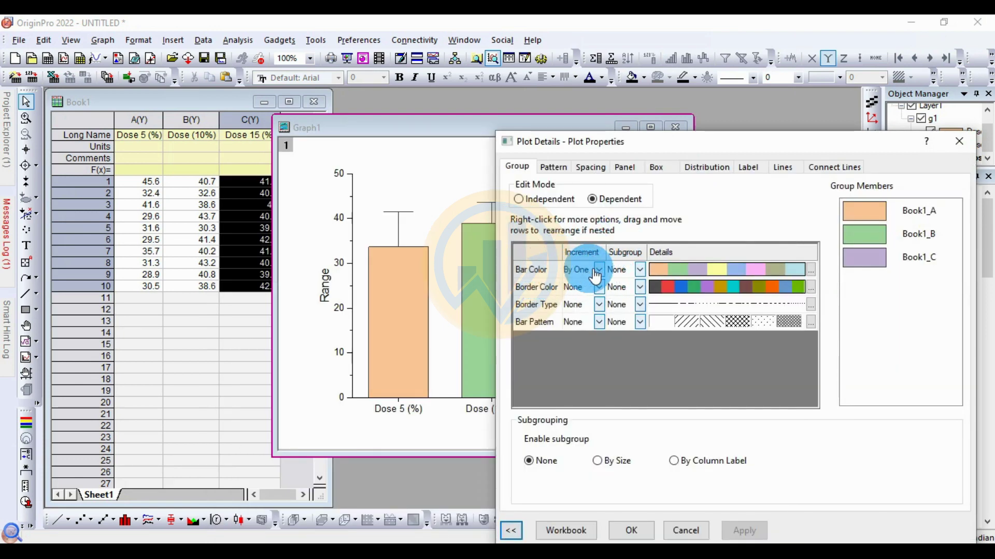
pyautogui.click(628, 270)
pyautogui.click(645, 292)
# Change the bars' colour increment list to Bold2 and apply it to the plot.
pyautogui.click(724, 269)
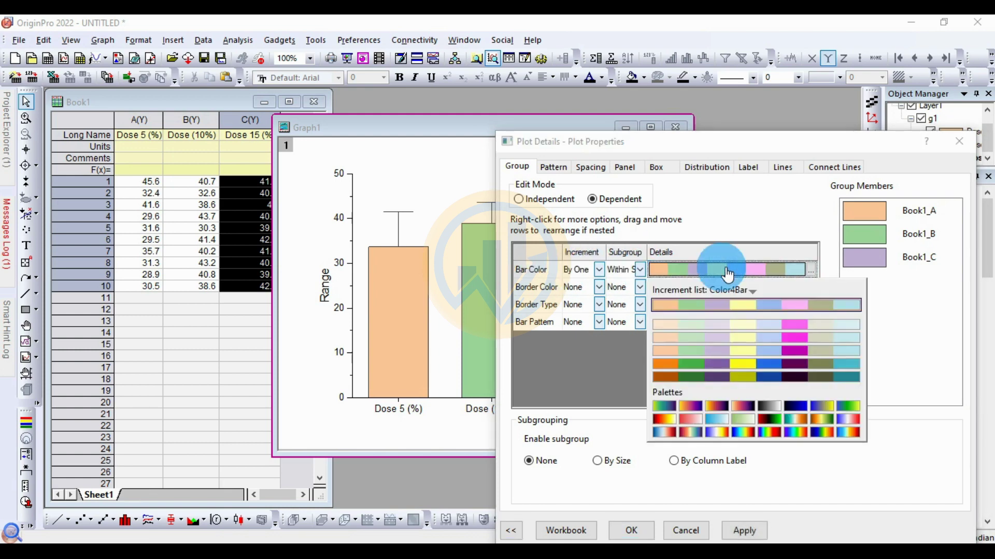
pyautogui.click(723, 289)
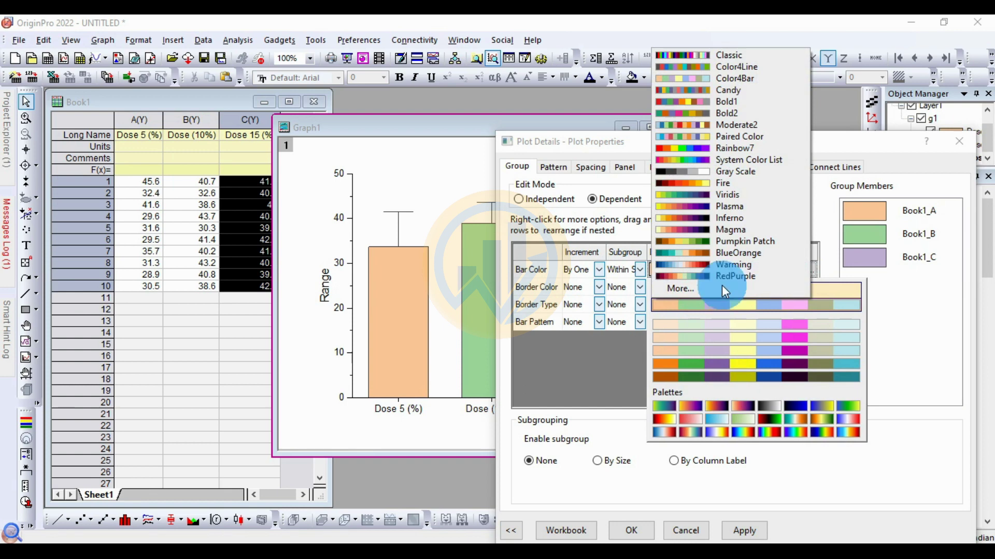
pyautogui.click(731, 116)
pyautogui.click(752, 522)
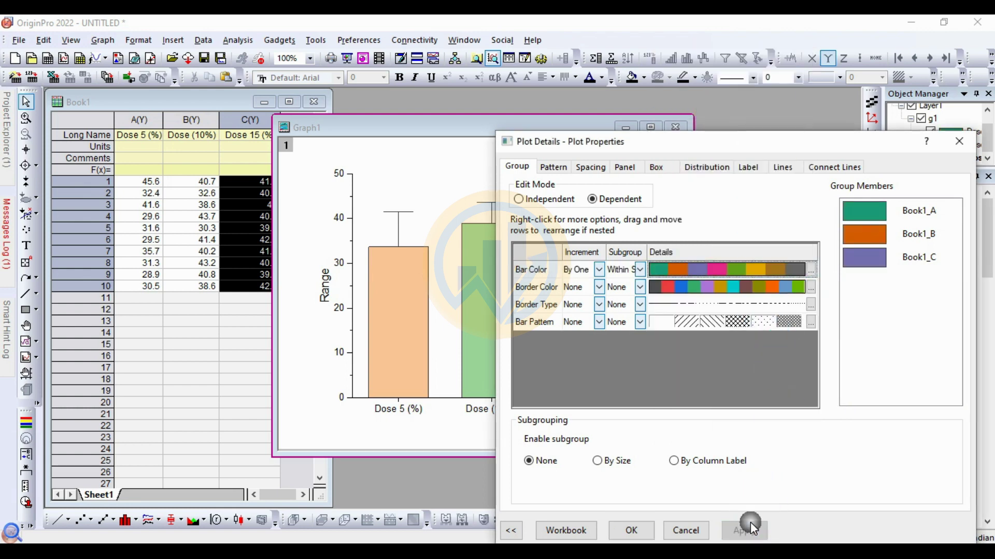
# Set the gap between boxes to 40% and apply it, keeping the dialog clear of the bars.
pyautogui.moveTo(663, 142); pyautogui.dragTo(520, 61)
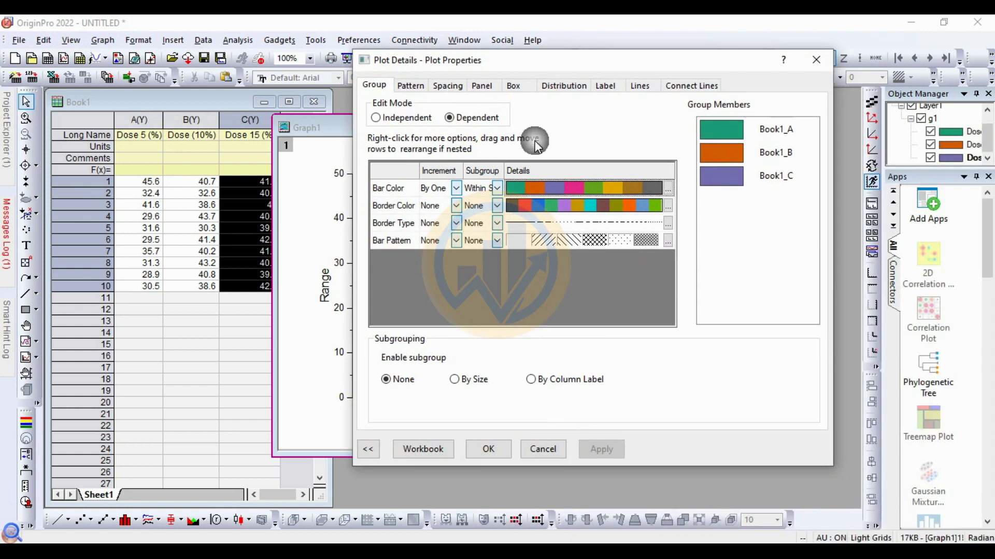
pyautogui.click(459, 85)
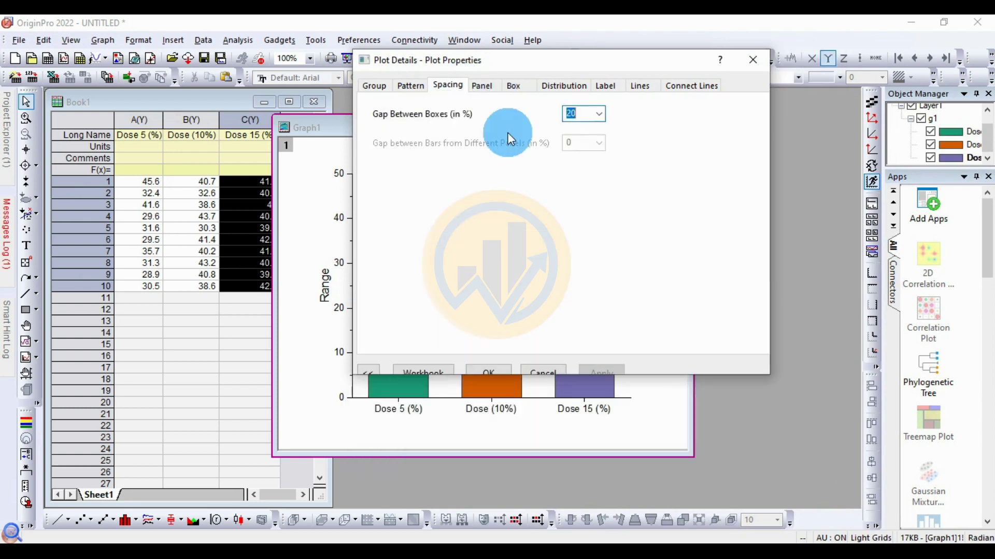
pyautogui.click(599, 112)
pyautogui.click(583, 182)
pyautogui.click(616, 326)
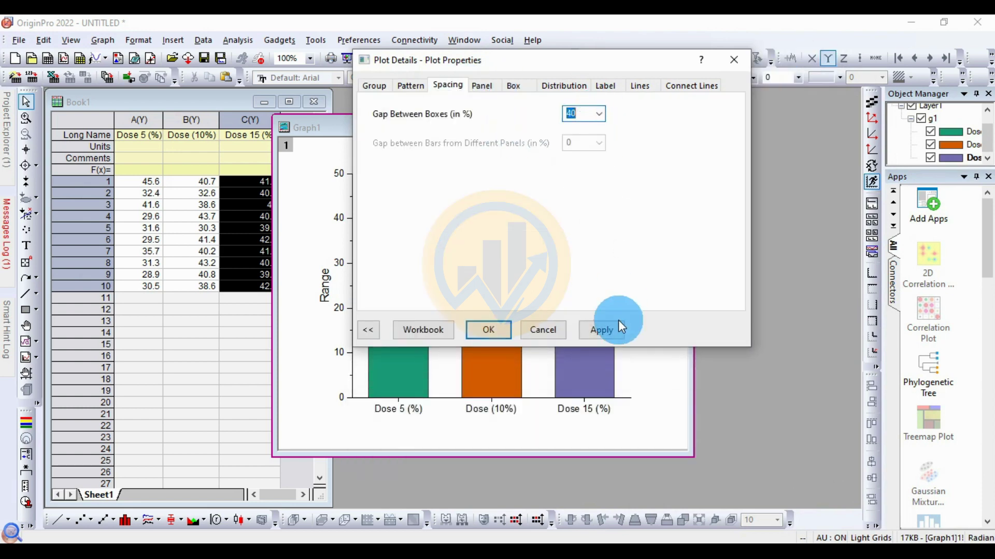
pyautogui.moveTo(528, 61); pyautogui.dragTo(696, 77)
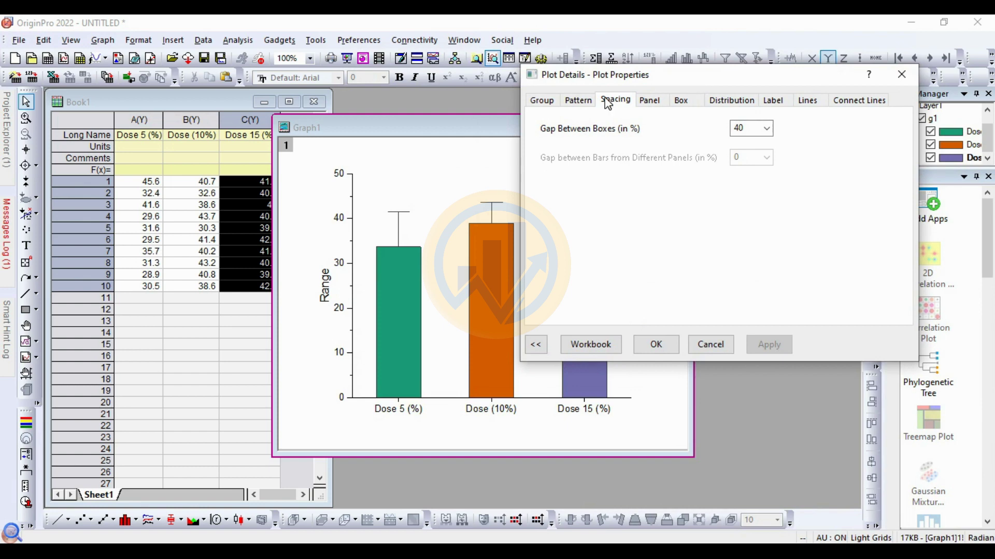
# Give the bars a Black border with a width of 2 and close the plot details.
pyautogui.click(578, 100)
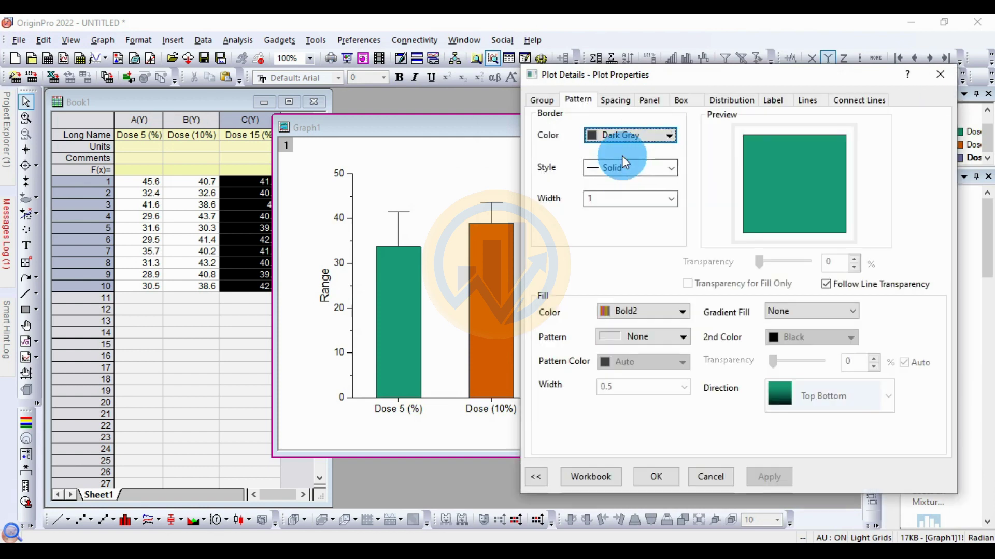
pyautogui.click(672, 200)
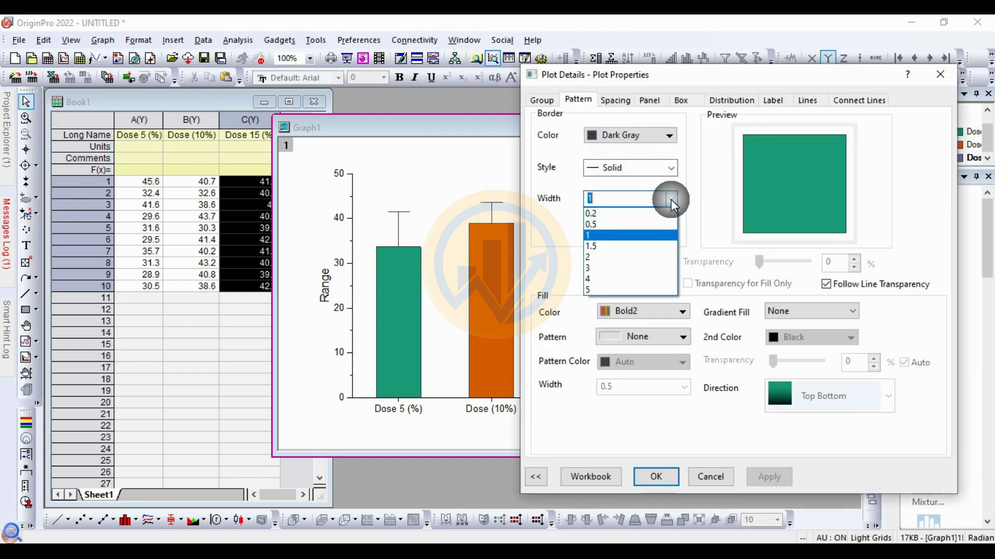
pyautogui.click(613, 259)
pyautogui.click(772, 474)
pyautogui.moveTo(688, 82); pyautogui.dragTo(657, 82)
pyautogui.click(642, 136)
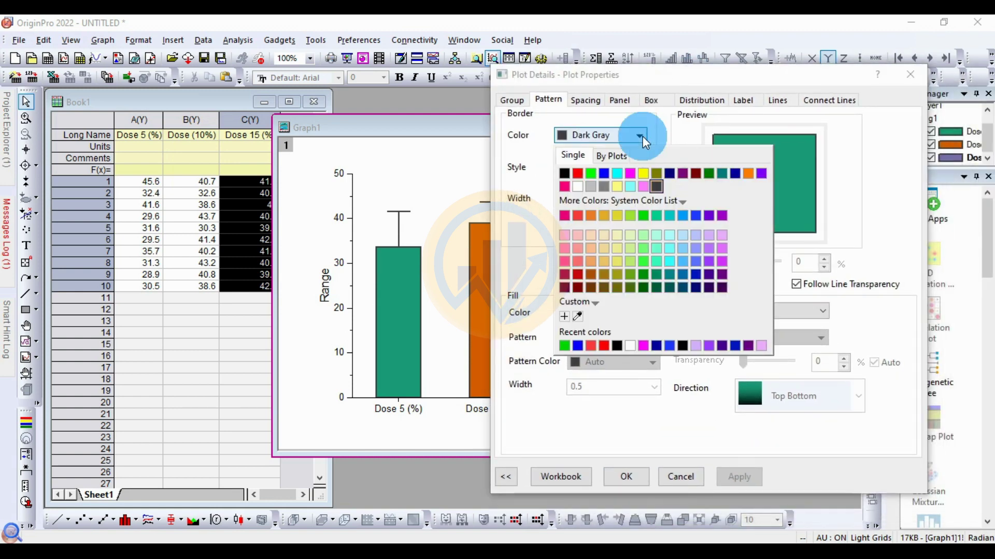
pyautogui.click(566, 174)
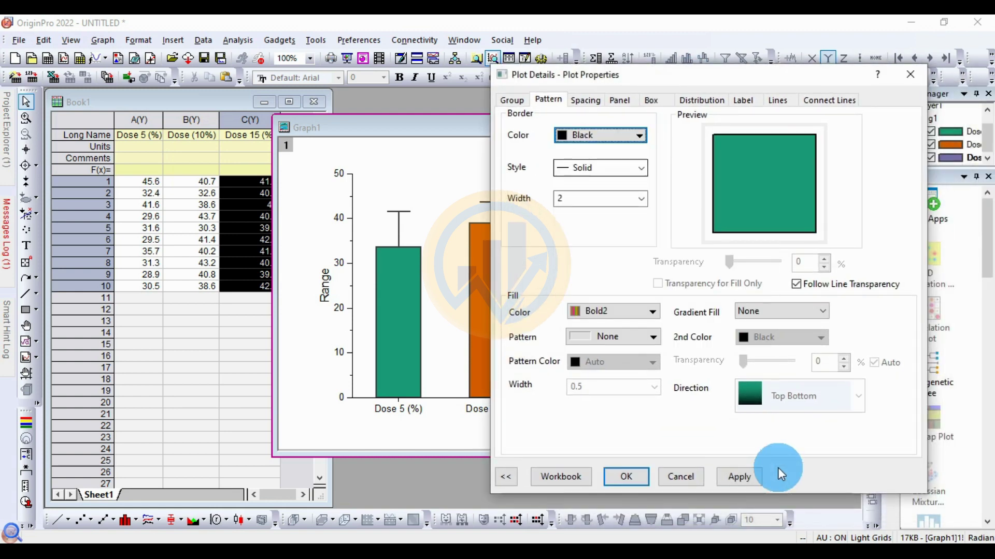
pyautogui.click(749, 475)
pyautogui.click(632, 478)
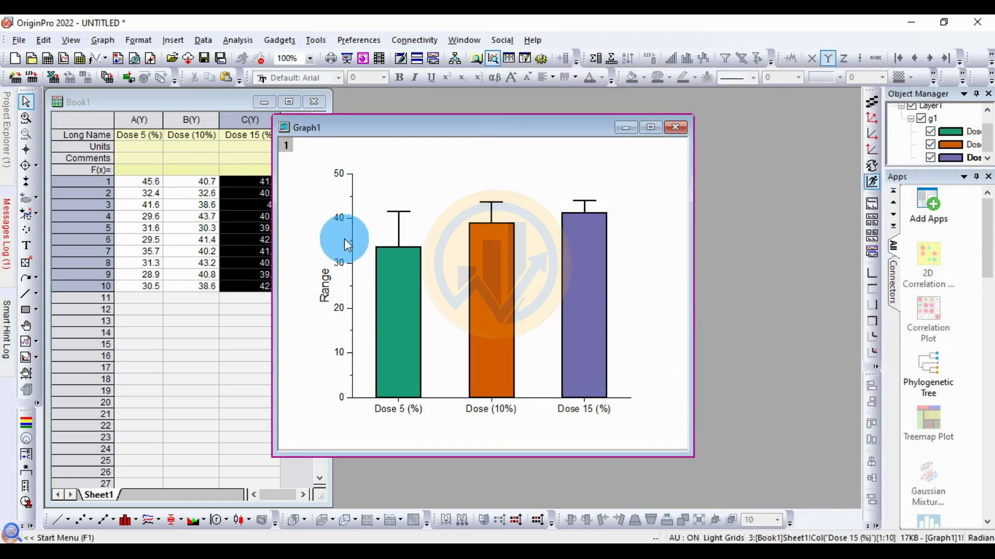
# Set the upper limit of the Y axis scale to 70.
pyautogui.click(341, 216)
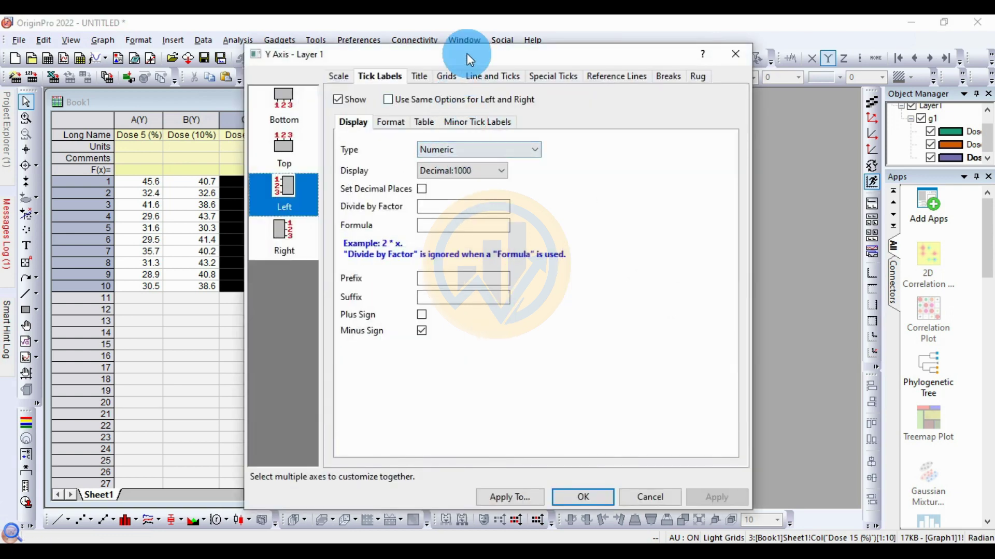
pyautogui.moveTo(467, 54); pyautogui.dragTo(555, 90)
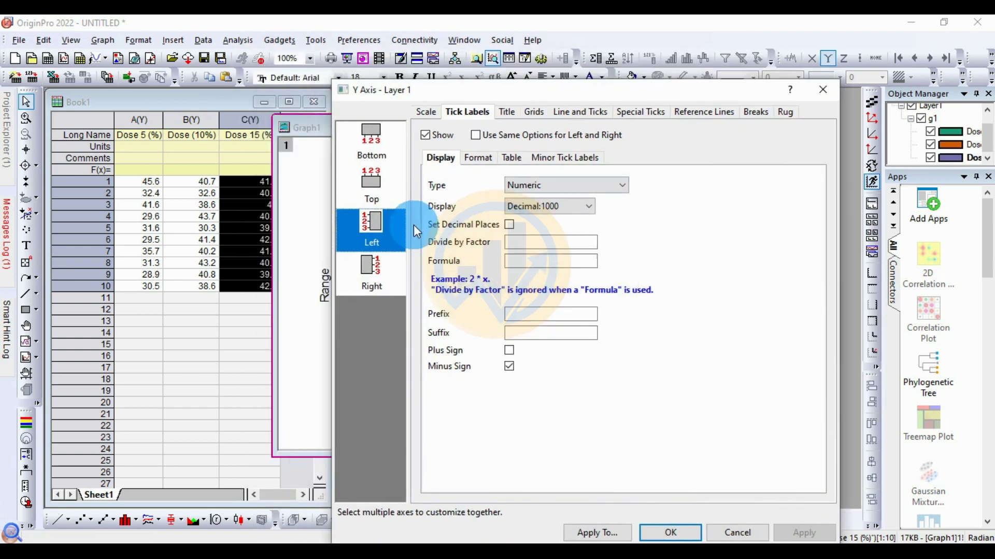
pyautogui.click(427, 111)
pyautogui.doubleClick(527, 160)
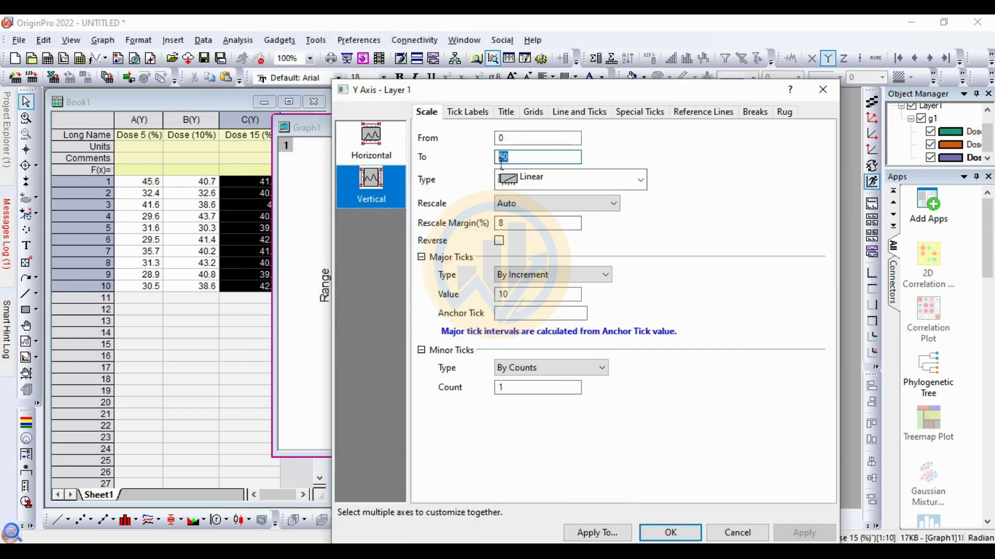
pyautogui.write('70')
pyautogui.click(803, 534)
pyautogui.moveTo(577, 94); pyautogui.dragTo(458, 74)
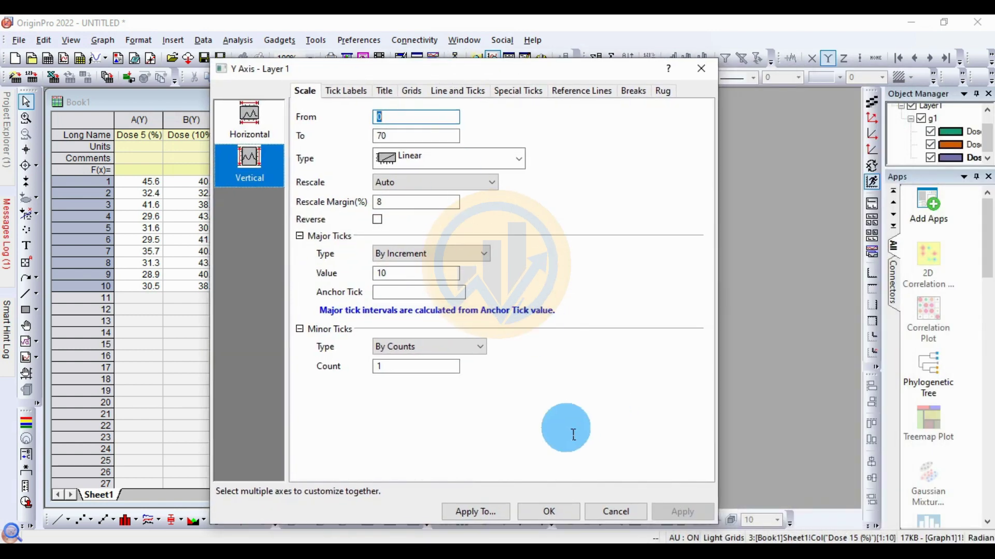
pyautogui.click(540, 511)
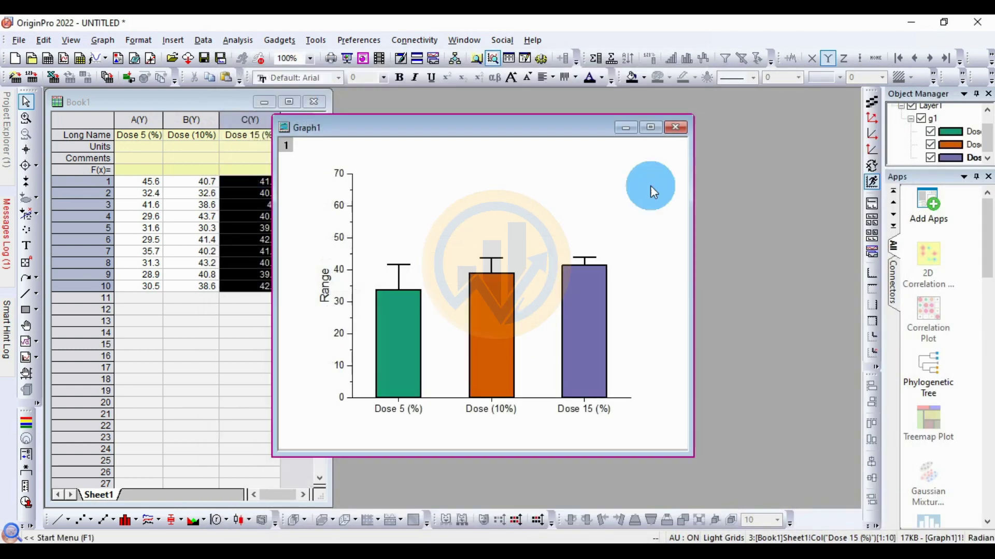
# Add a top X and right Y axis layer to the graph and delete its axis titles and tick labels.
pyautogui.click(869, 325)
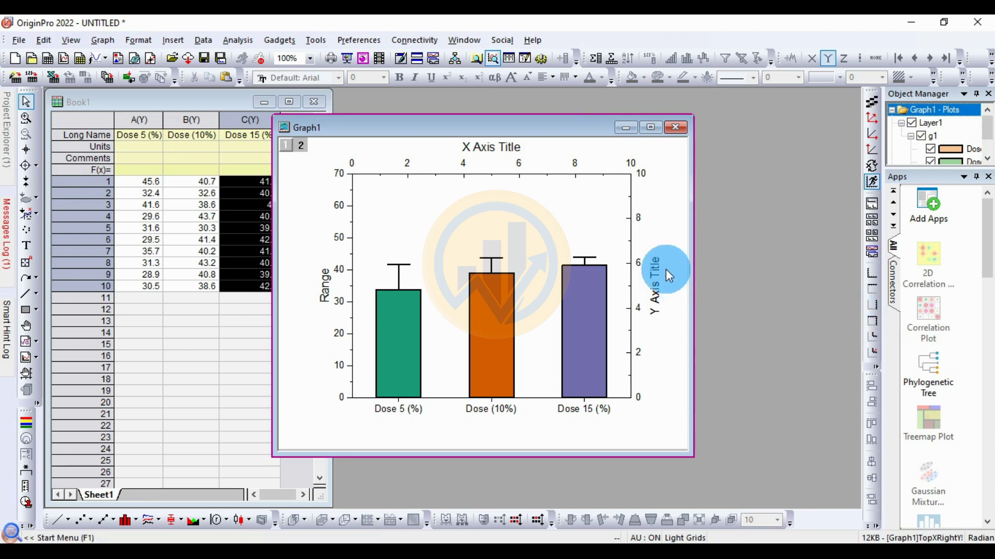
pyautogui.click(655, 288)
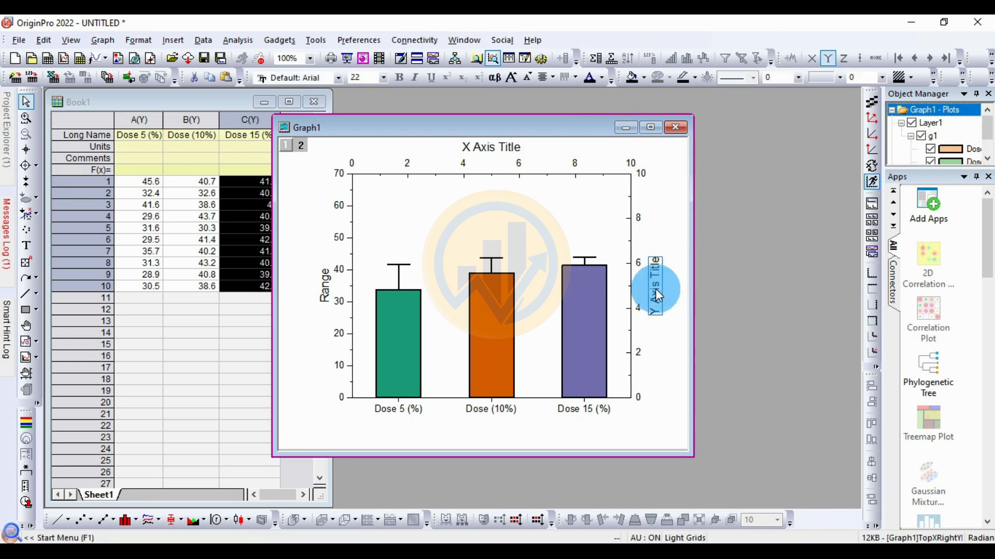
pyautogui.press('Delete')
pyautogui.click(640, 266)
pyautogui.press('Delete')
pyautogui.click(511, 156)
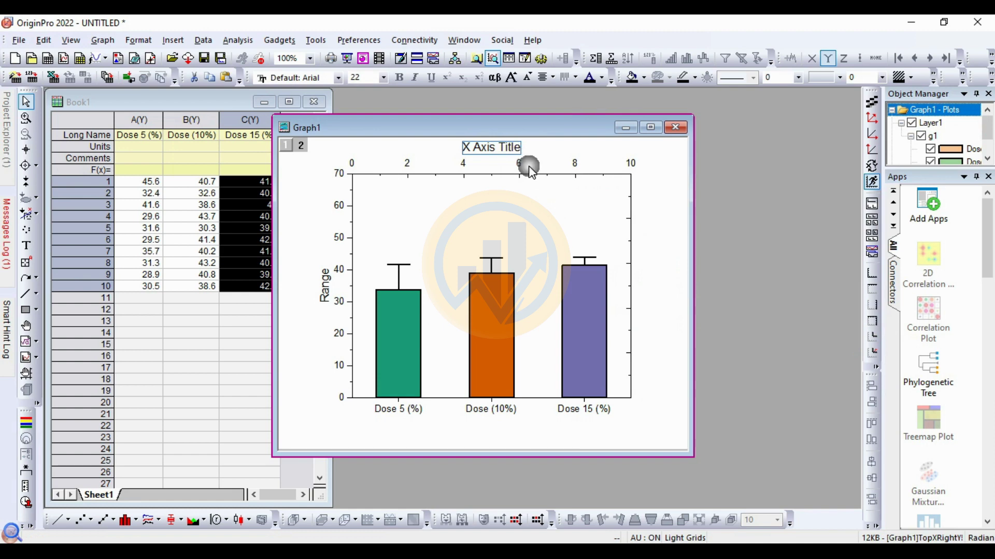
pyautogui.press('Delete')
pyautogui.click(519, 165)
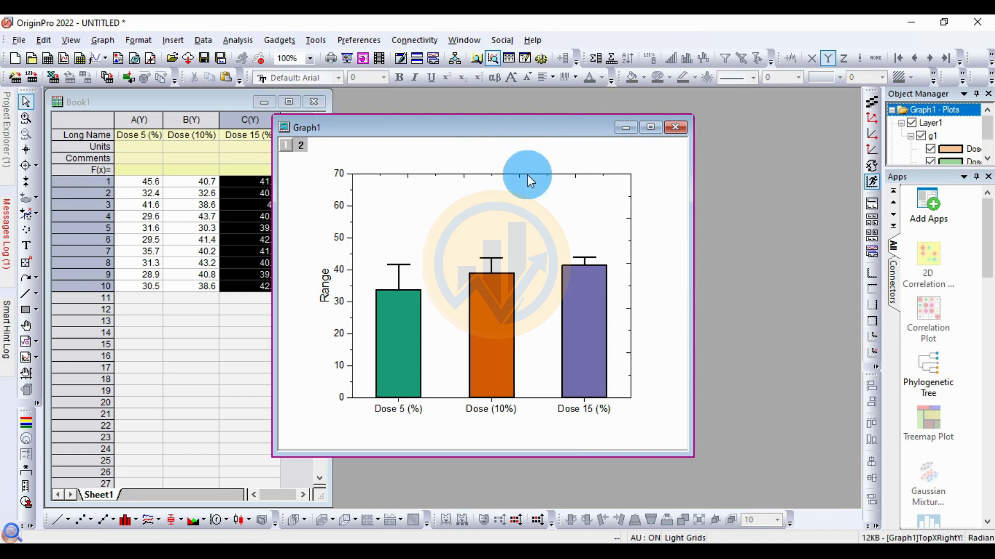
pyautogui.press('Delete')
# Set both the major and minor tick styles of the top X axis in layer 2 to None.
pyautogui.click(538, 186)
pyautogui.doubleClick(528, 176)
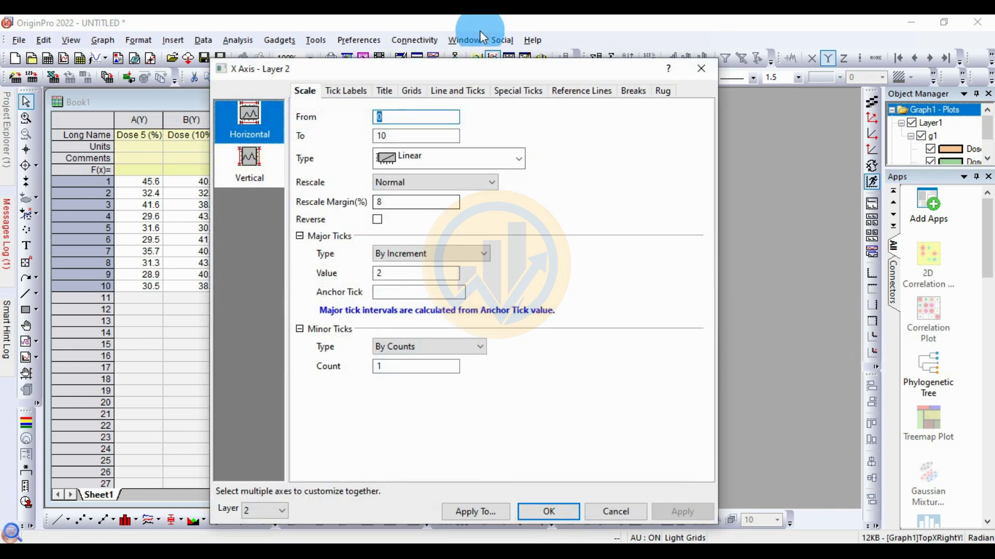
pyautogui.moveTo(479, 68); pyautogui.dragTo(526, 58)
pyautogui.click(502, 80)
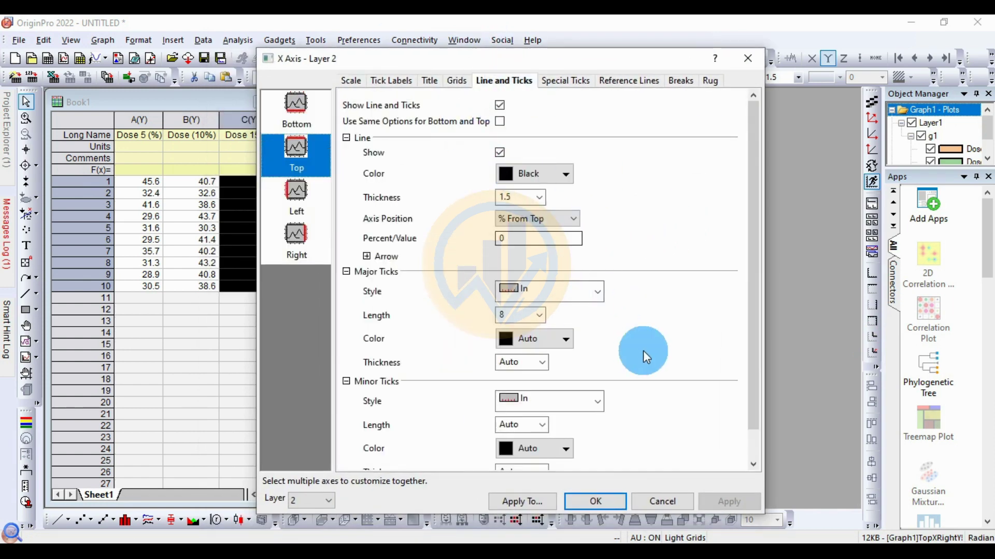
pyautogui.click(598, 295)
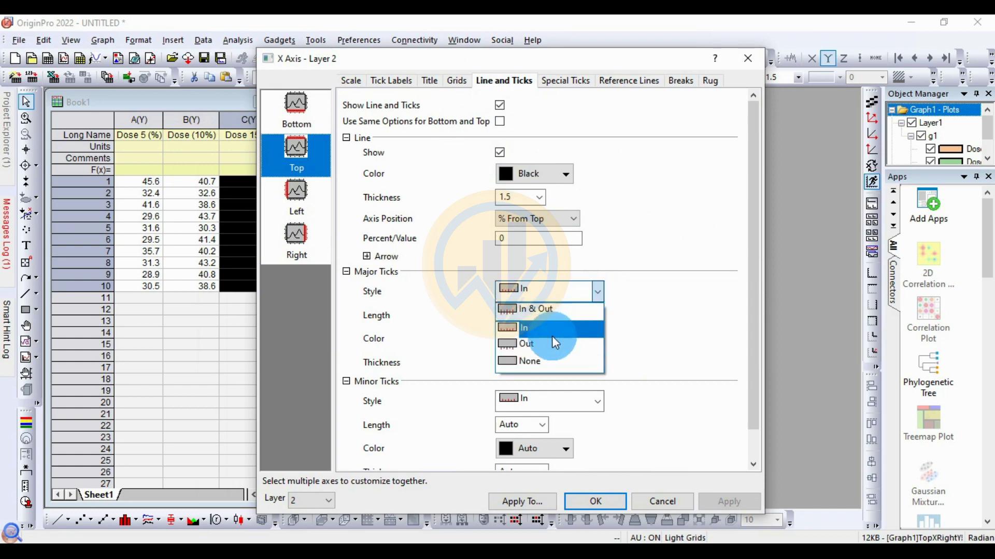
pyautogui.click(542, 359)
pyautogui.click(597, 402)
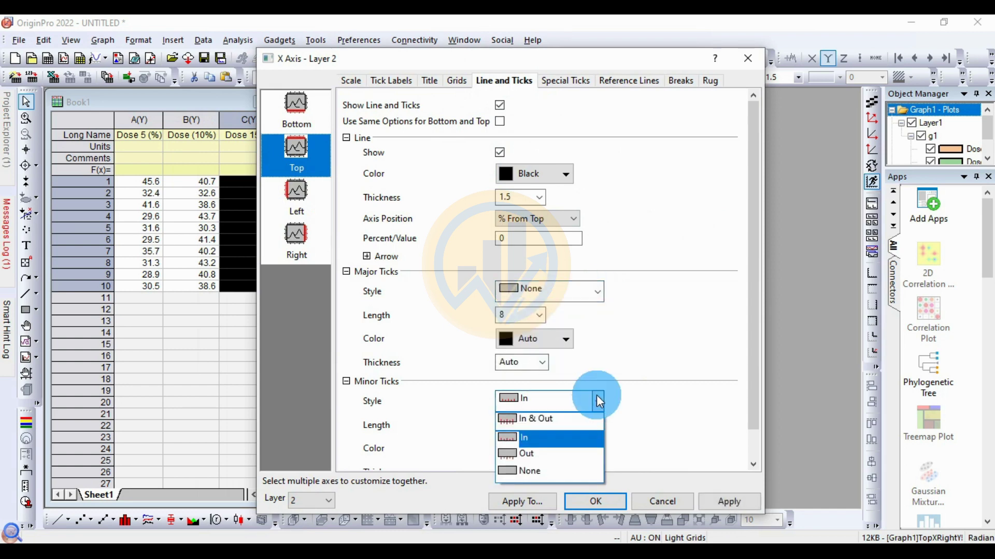
pyautogui.click(544, 470)
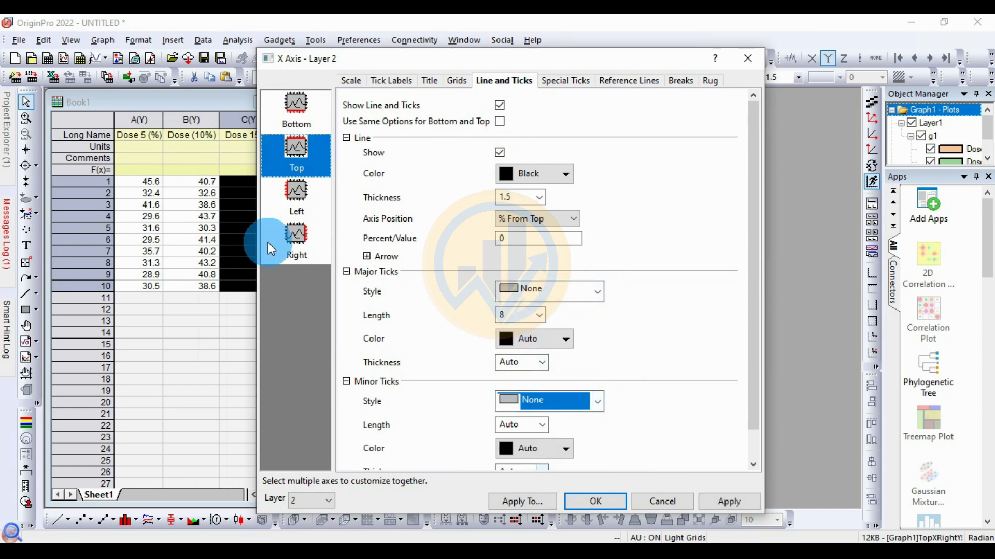
# Set the right Y axis's major and minor tick styles to None and confirm the axis settings.
pyautogui.click(303, 243)
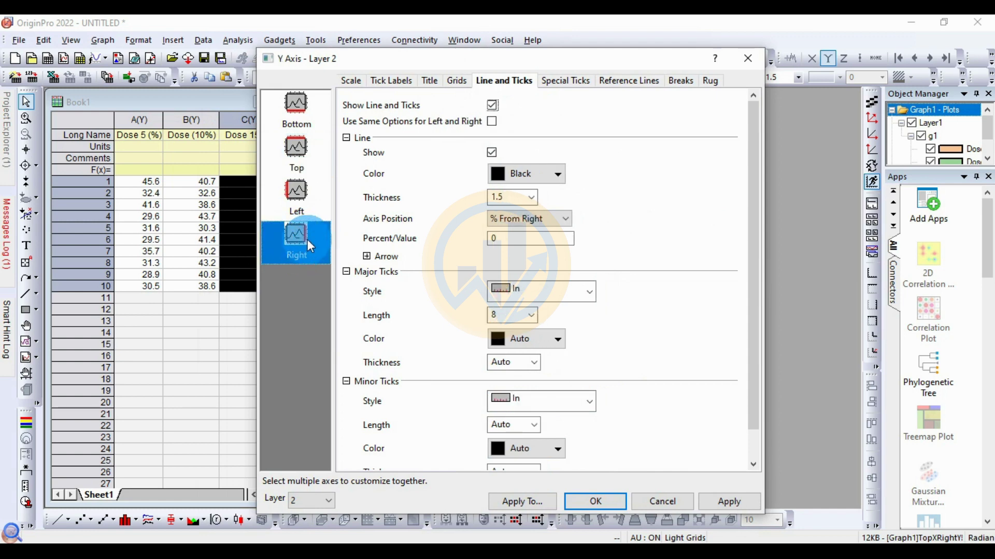
pyautogui.click(589, 291)
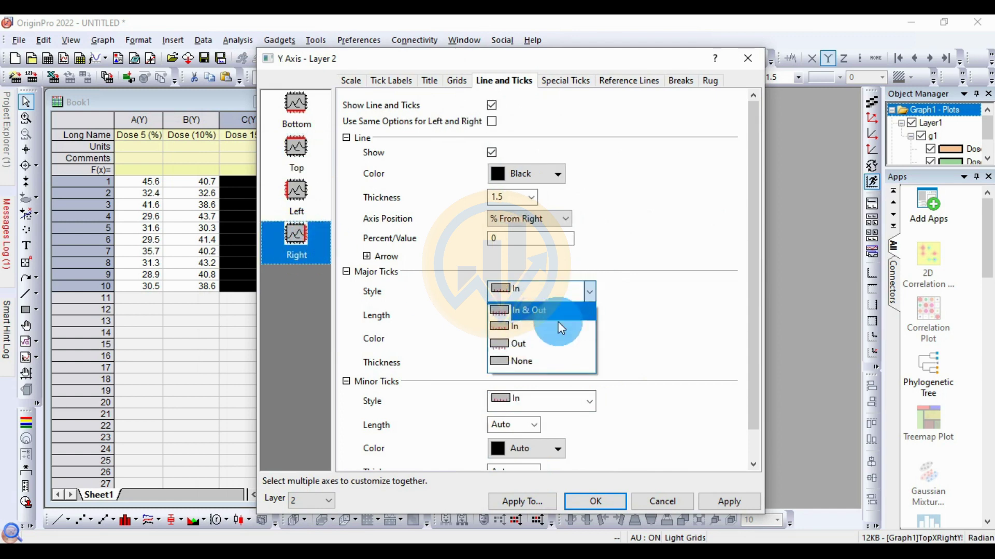
pyautogui.click(536, 363)
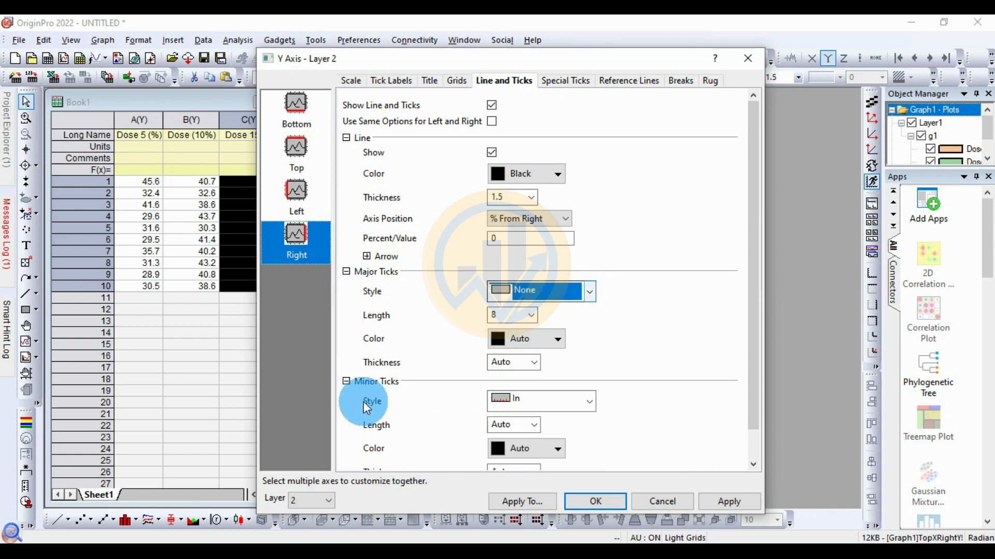
pyautogui.click(589, 402)
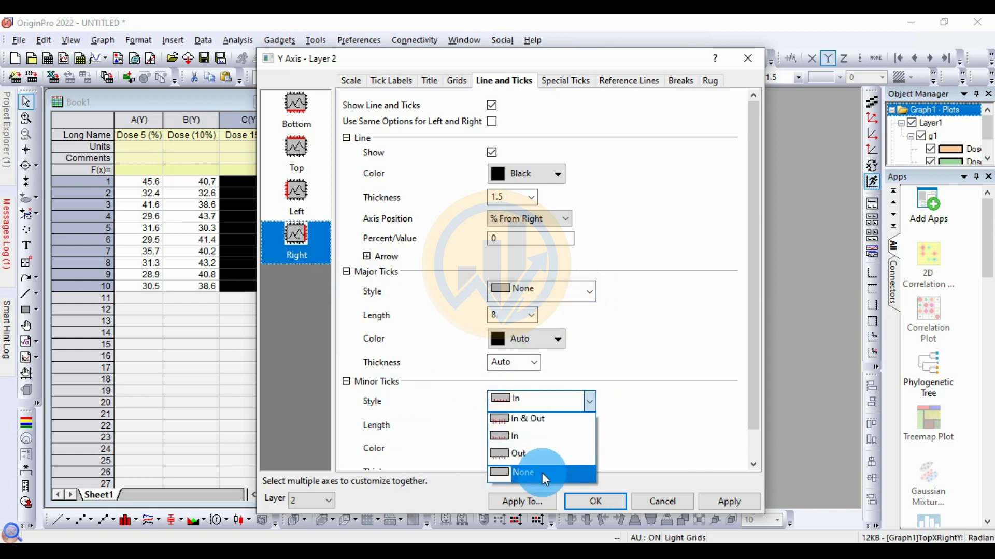
pyautogui.click(542, 474)
pyautogui.click(745, 503)
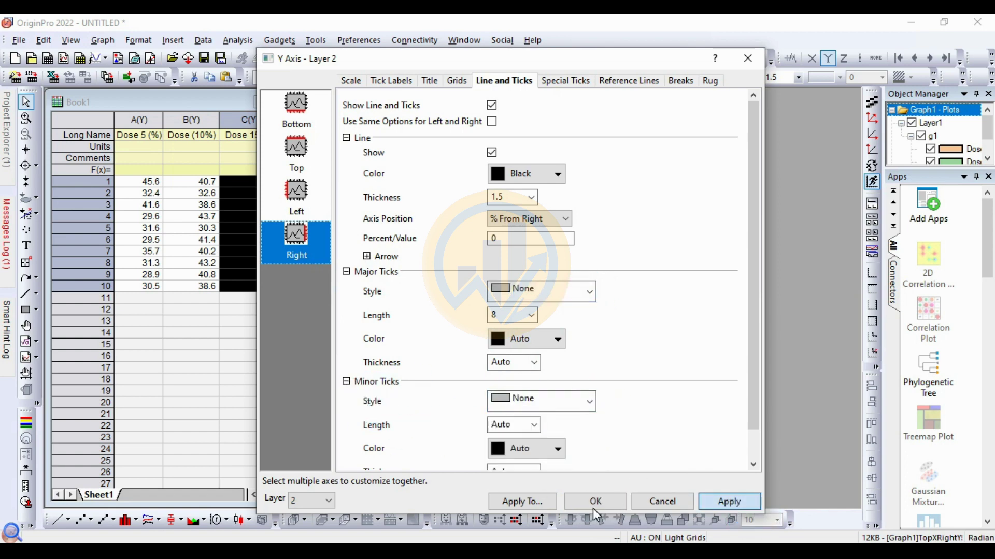
pyautogui.click(601, 503)
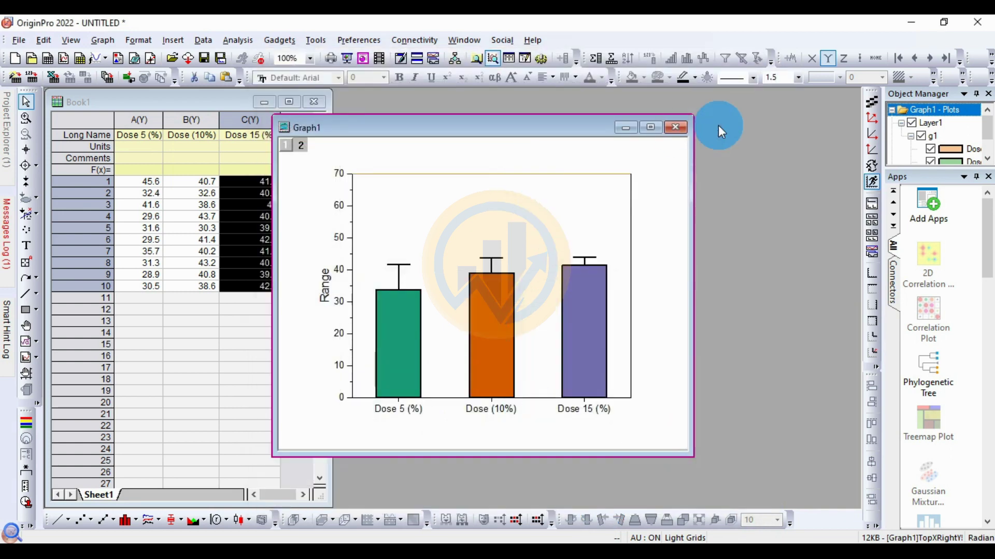
# Set the line thickness of the graph's top X axis and right Y axis to 2.
pyautogui.click(797, 77)
pyautogui.click(770, 128)
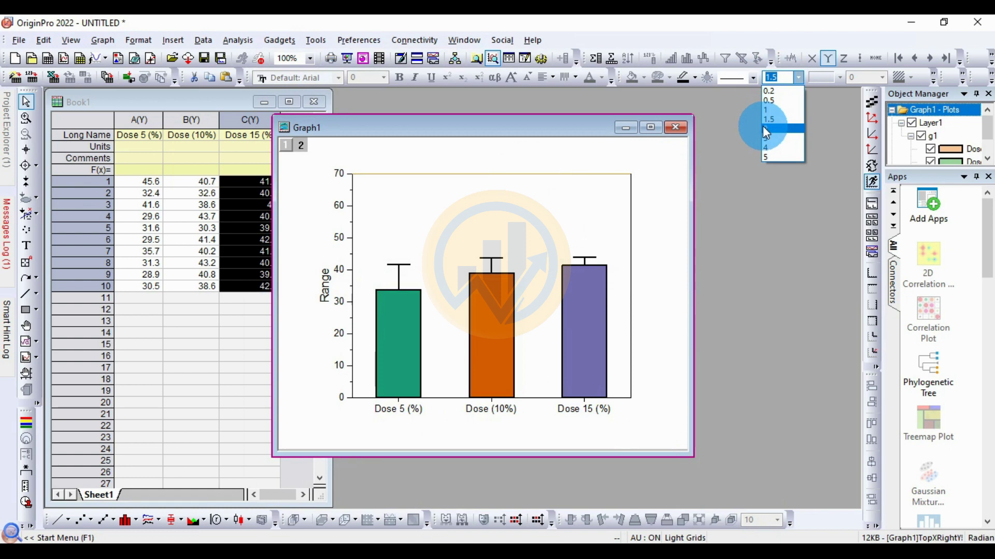
pyautogui.click(635, 205)
pyautogui.click(798, 78)
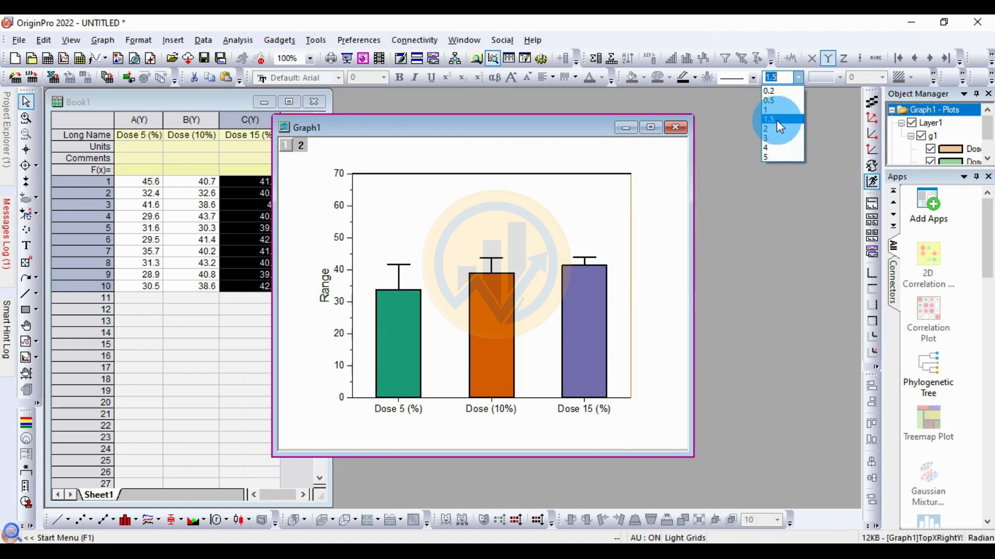
pyautogui.click(775, 128)
# Set the line thickness of the graph's bottom X axis and left Y axis to 2.
pyautogui.click(532, 397)
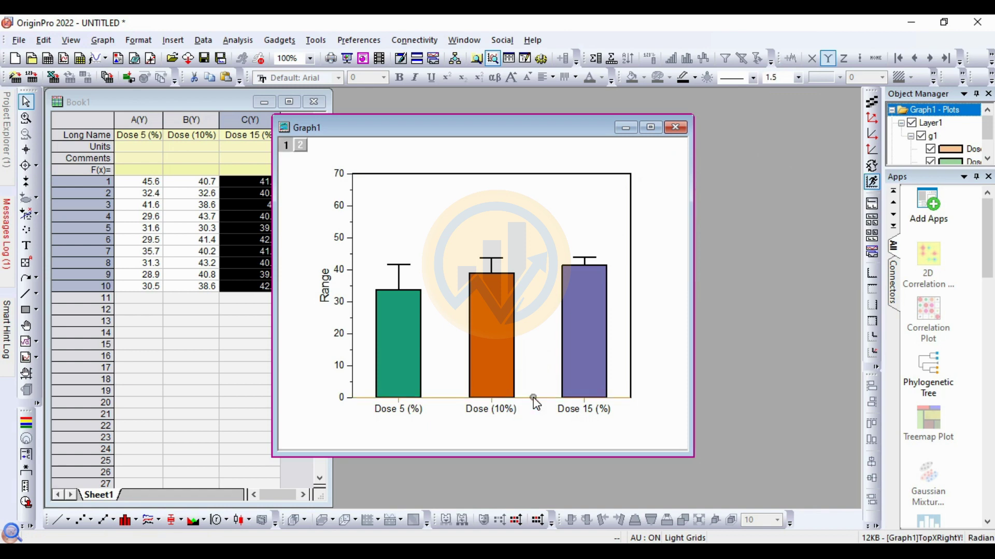
pyautogui.click(795, 77)
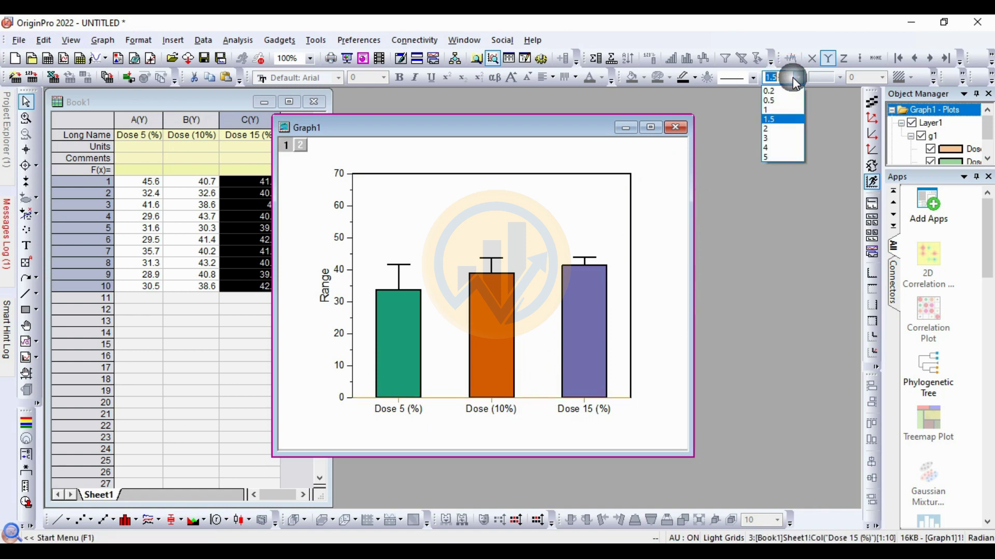
pyautogui.click(766, 132)
pyautogui.click(353, 310)
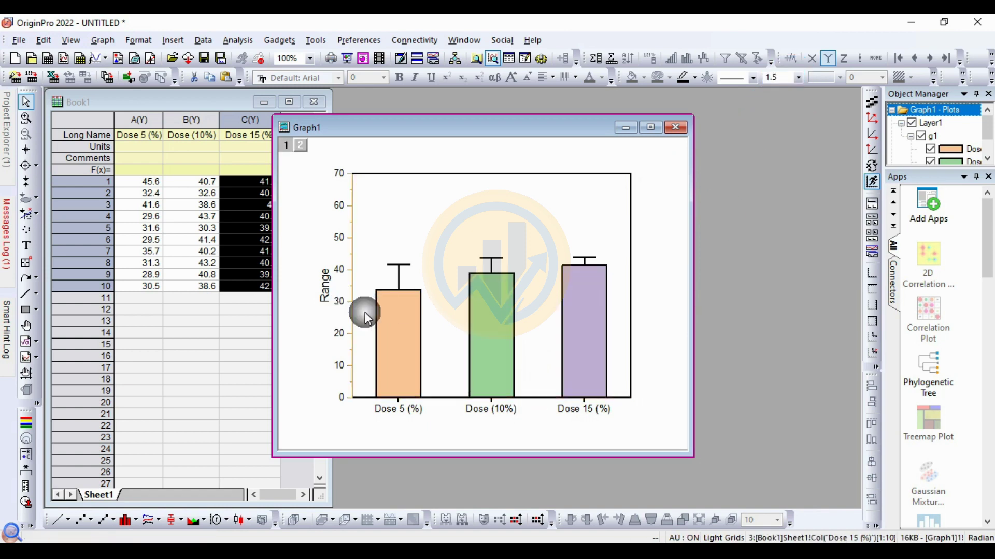
pyautogui.click(798, 79)
pyautogui.click(781, 129)
pyautogui.click(668, 223)
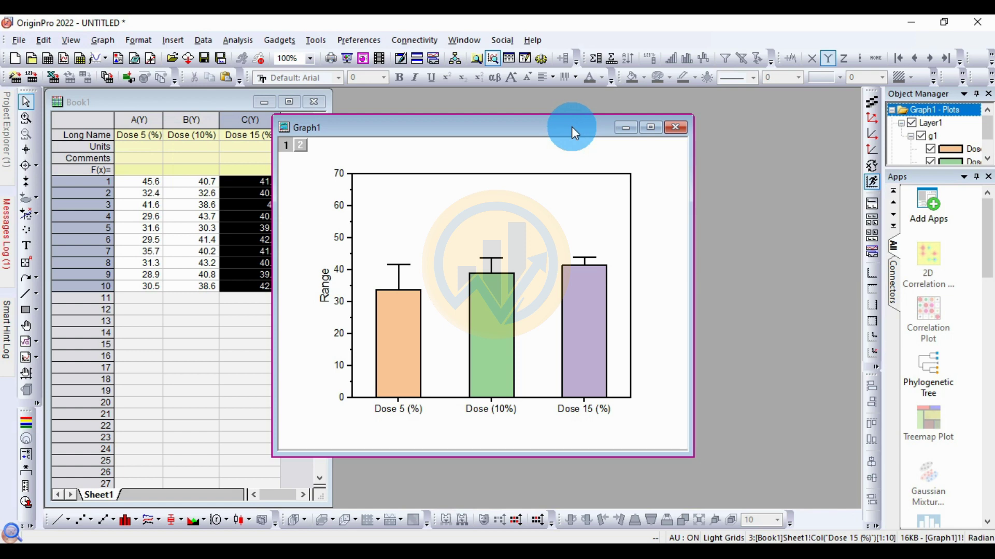
pyautogui.moveTo(565, 124); pyautogui.dragTo(505, 113)
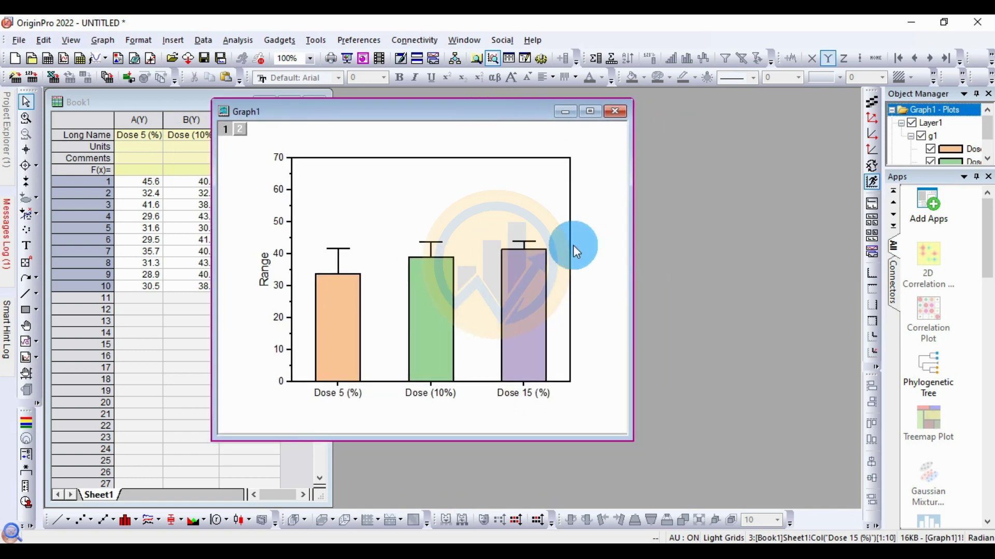
# Switch to anova.pdf in Foxit PDF Reader and examine the Tukey test's significance flags for each dose pair against the footnotes.
pyautogui.click(406, 538)
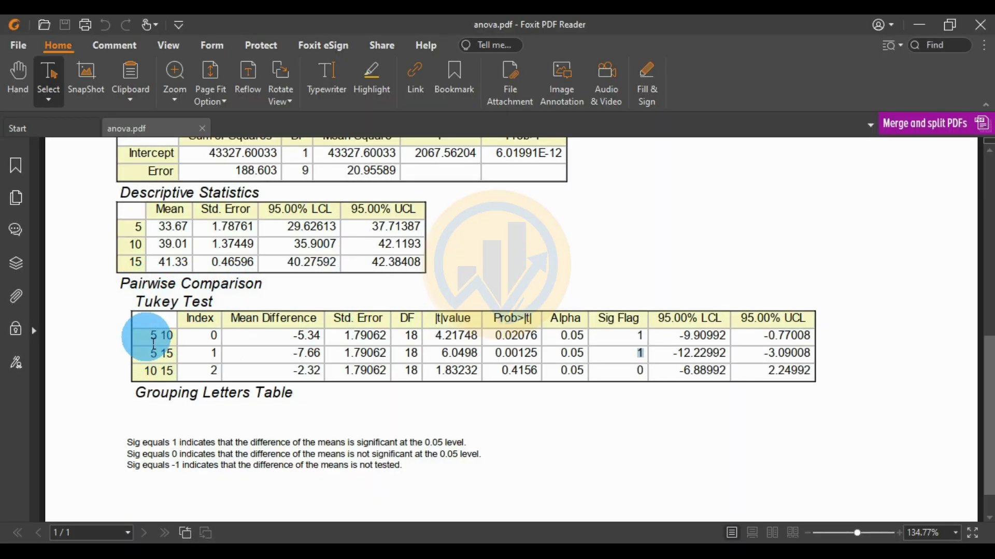
pyautogui.moveTo(135, 335); pyautogui.dragTo(172, 341)
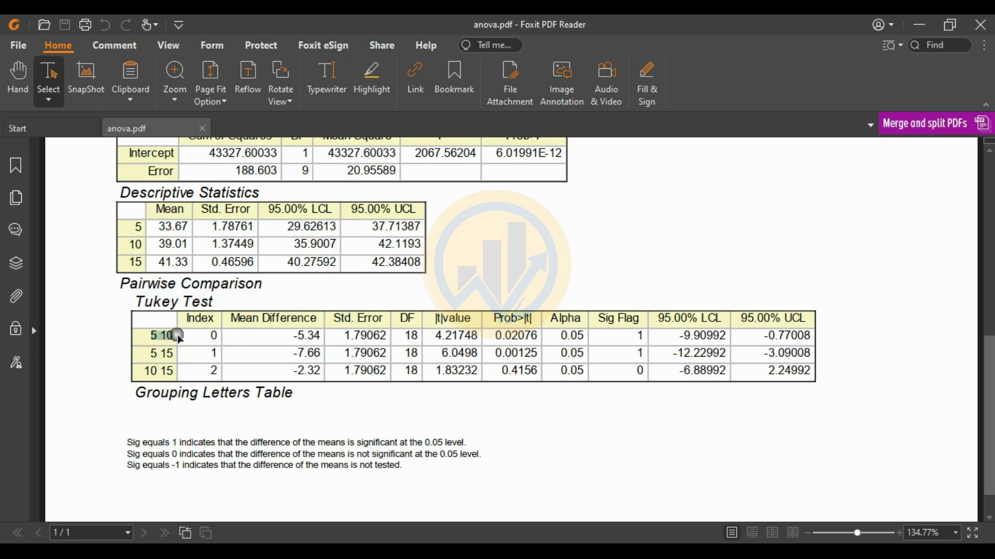
pyautogui.moveTo(645, 340)
pyautogui.mouseDown()
pyautogui.moveTo(660, 346)
pyautogui.moveTo(638, 343)
pyautogui.mouseUp()
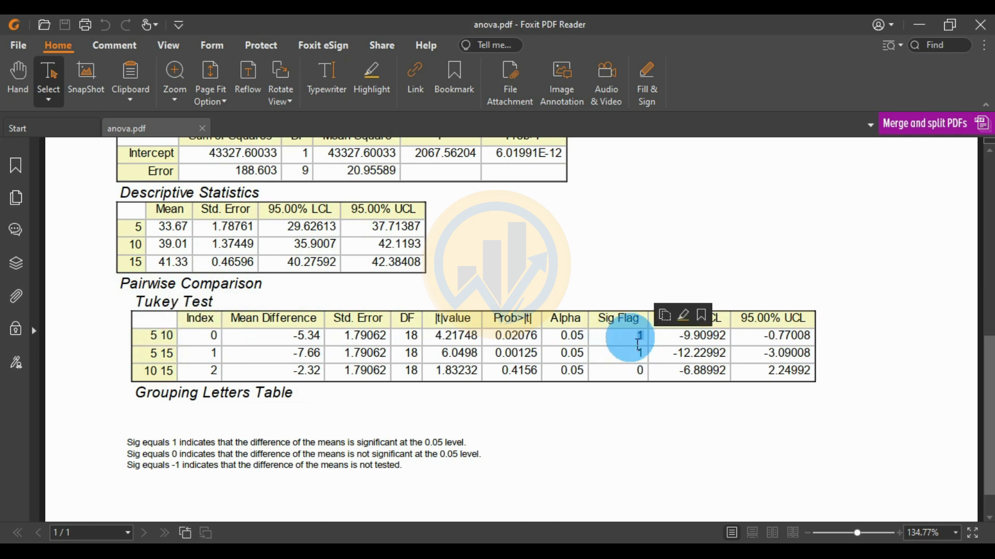
pyautogui.moveTo(133, 448); pyautogui.dragTo(373, 453)
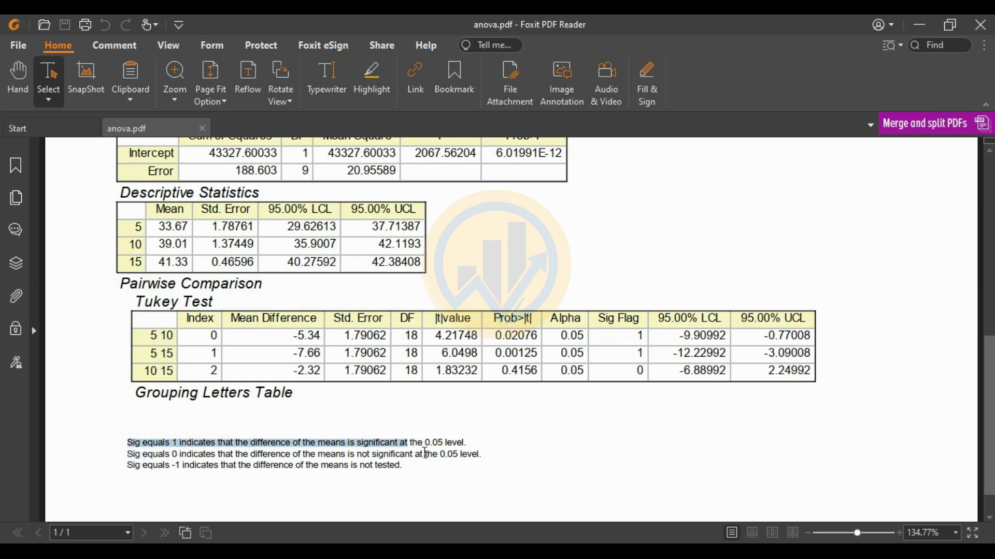
pyautogui.moveTo(469, 450); pyautogui.dragTo(468, 449)
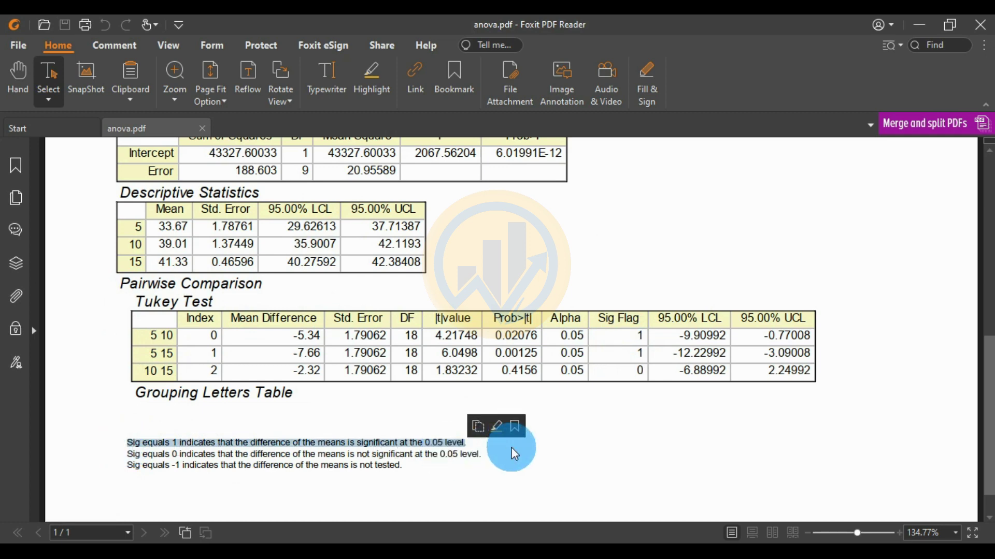
pyautogui.doubleClick(640, 371)
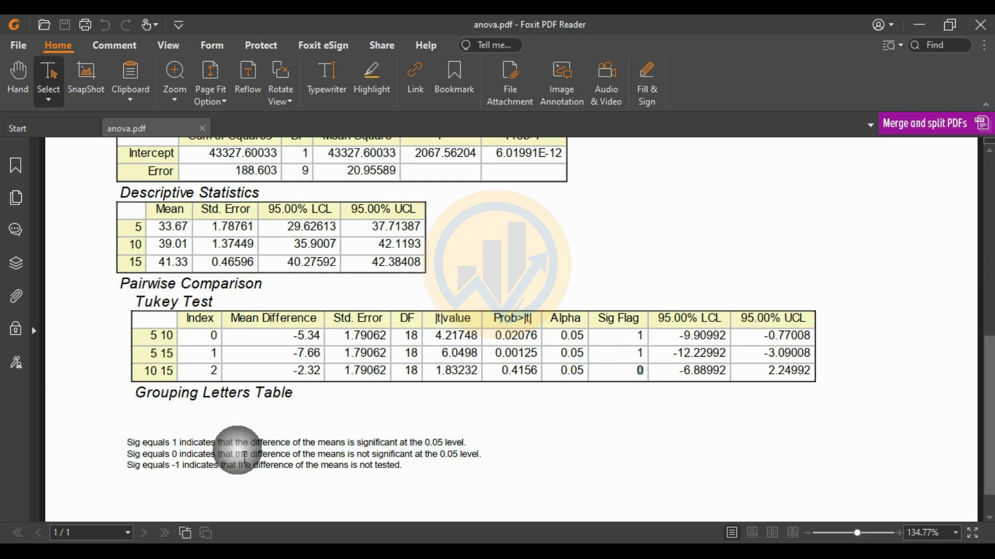
pyautogui.moveTo(359, 467); pyautogui.dragTo(492, 460)
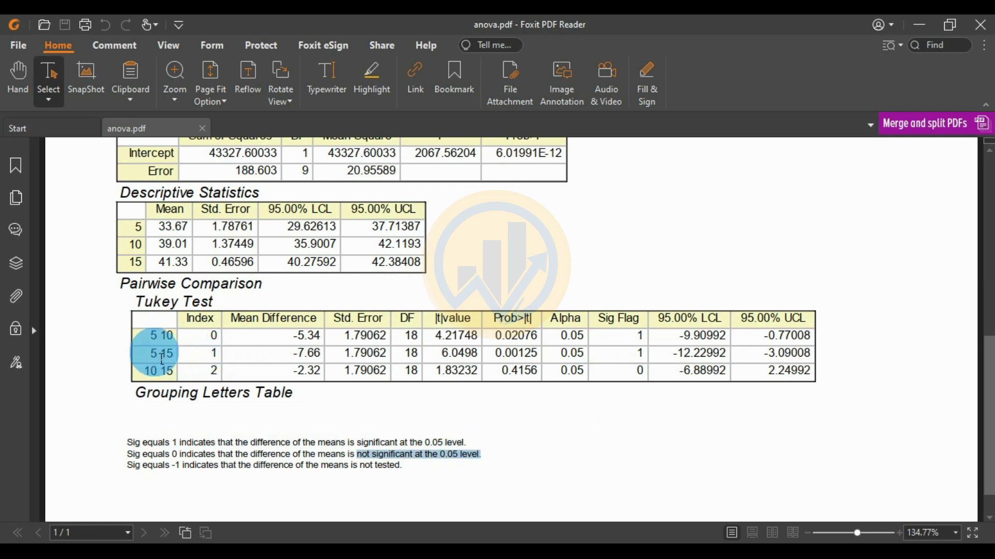
pyautogui.moveTo(139, 336); pyautogui.dragTo(577, 357)
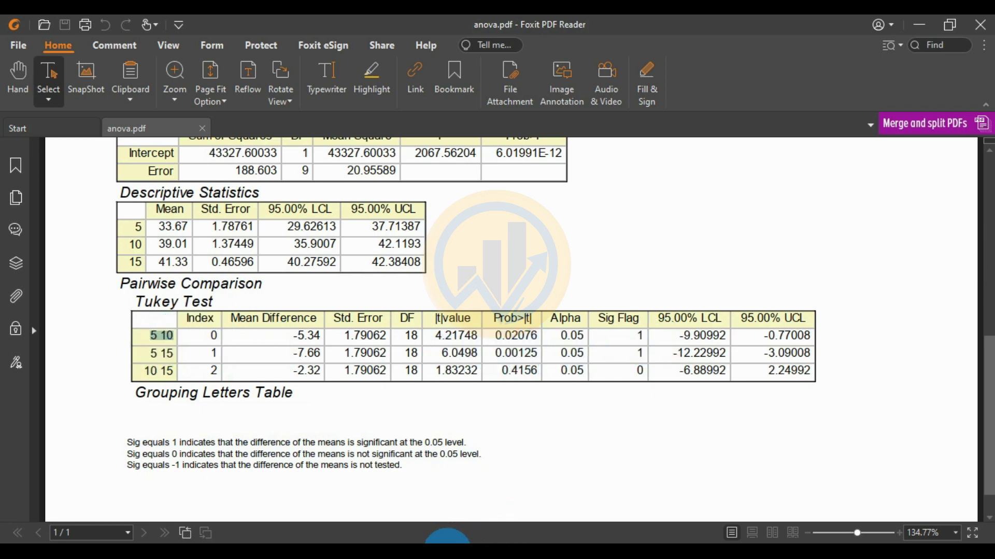
# Switch back to OriginPro and add an asterisk bracket spanning the Dose 5 (%) and Dose (10%) bars.
pyautogui.click(441, 542)
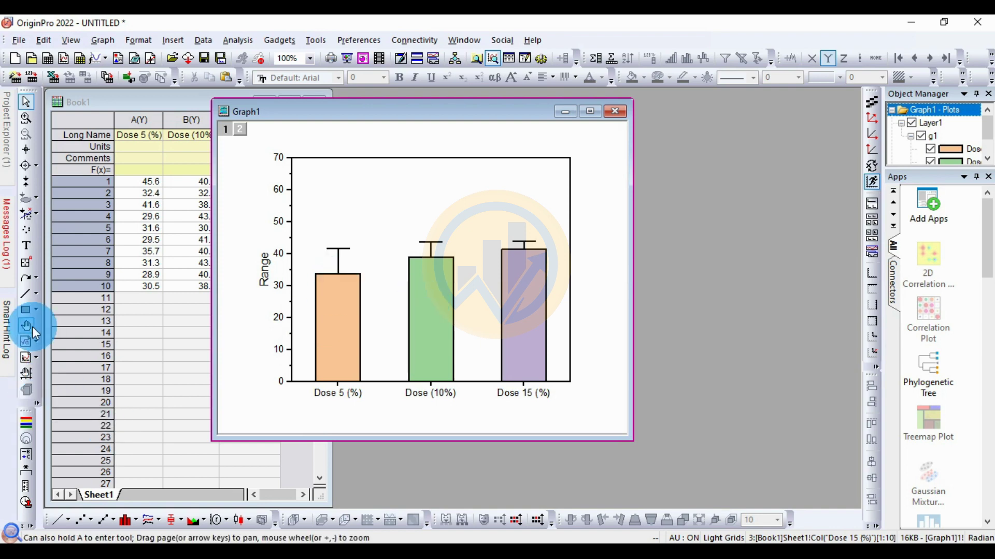
pyautogui.click(32, 474)
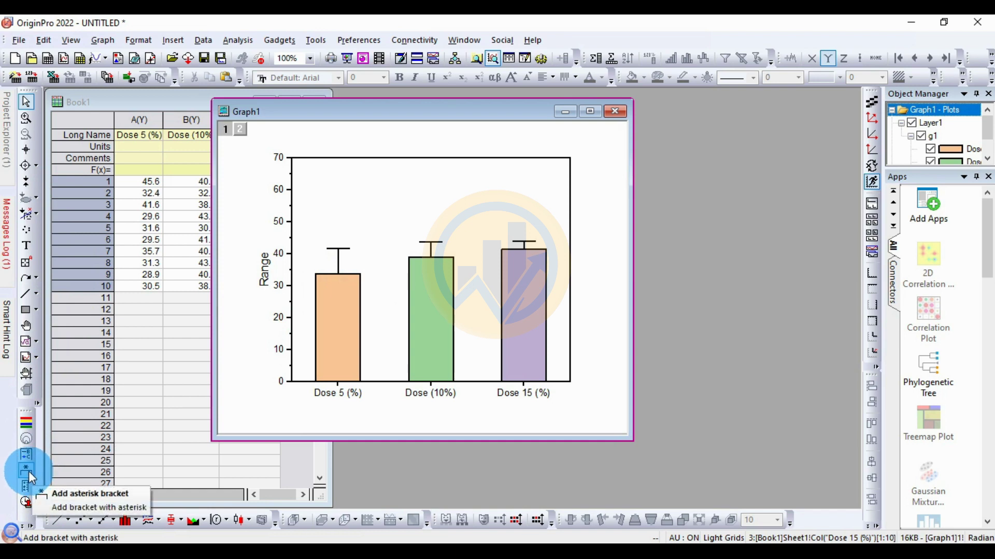
pyautogui.click(29, 471)
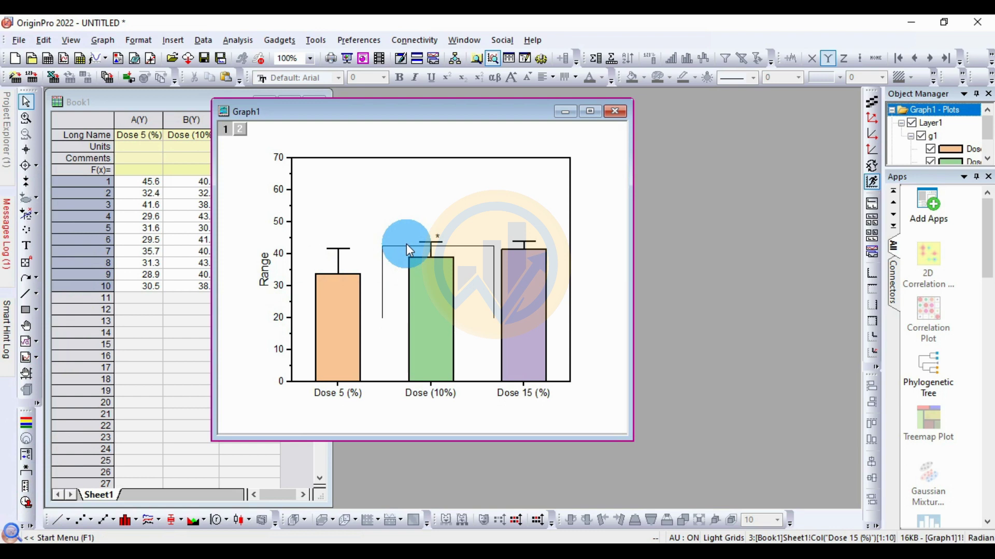
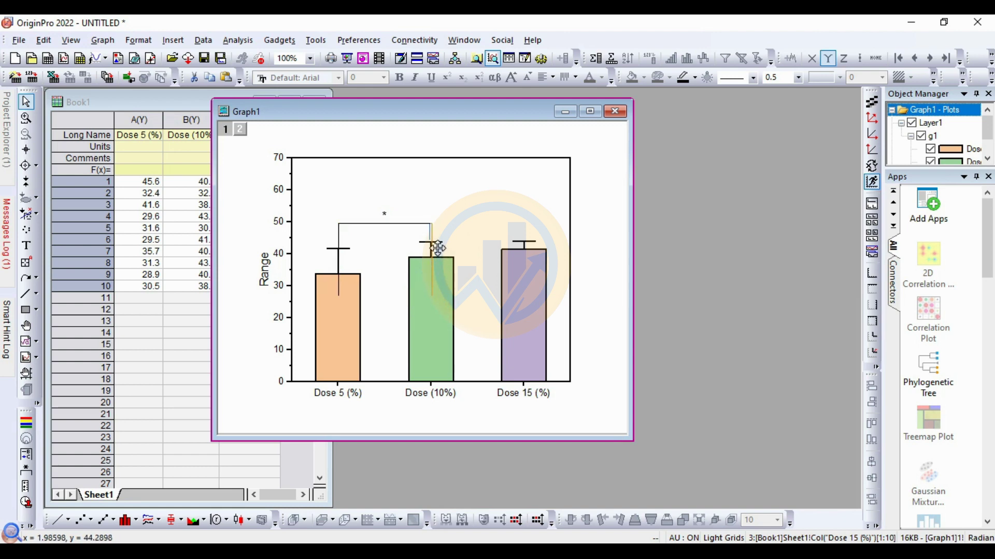
# Maximize the graph window and shorten the asterisk bracket's legs so they end just above the Dose 5 (%) and Dose (10%) error bars.
pyautogui.click(591, 112)
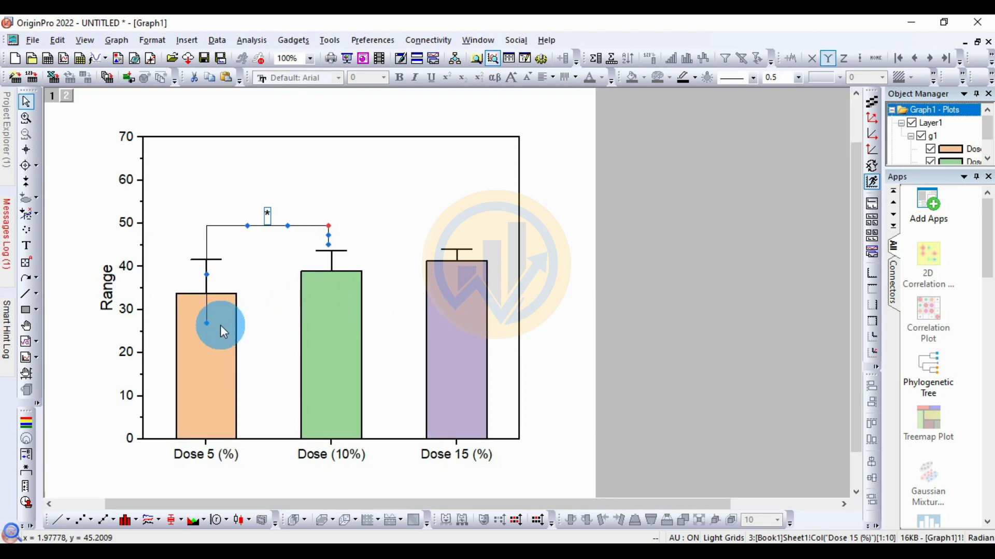
pyautogui.scroll(2, 220, 324)
pyautogui.moveTo(192, 313); pyautogui.dragTo(197, 190)
pyautogui.click(287, 203)
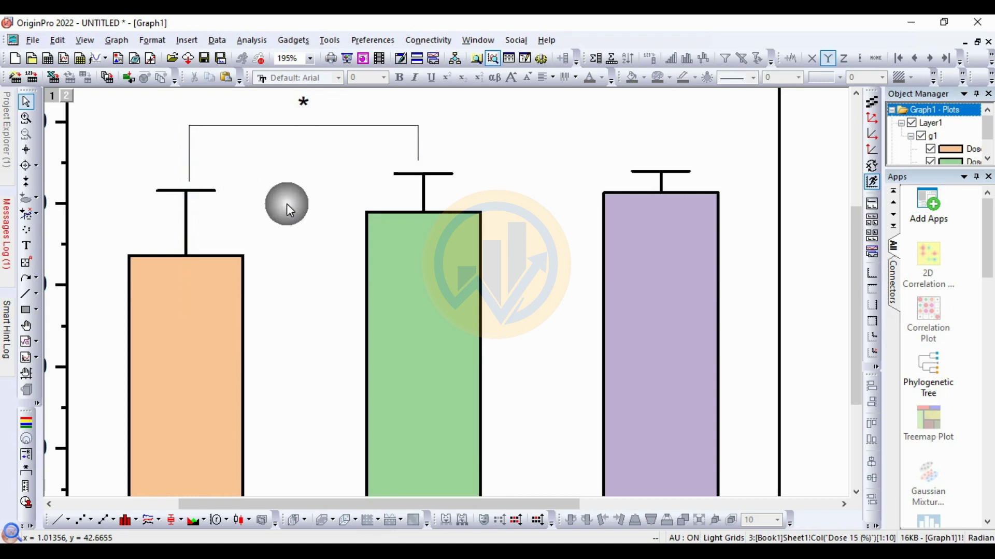
# Set the line thickness of the asterisk bracket over the Dose 5 (%) and Dose (10%) bars to 2.
pyautogui.click(313, 125)
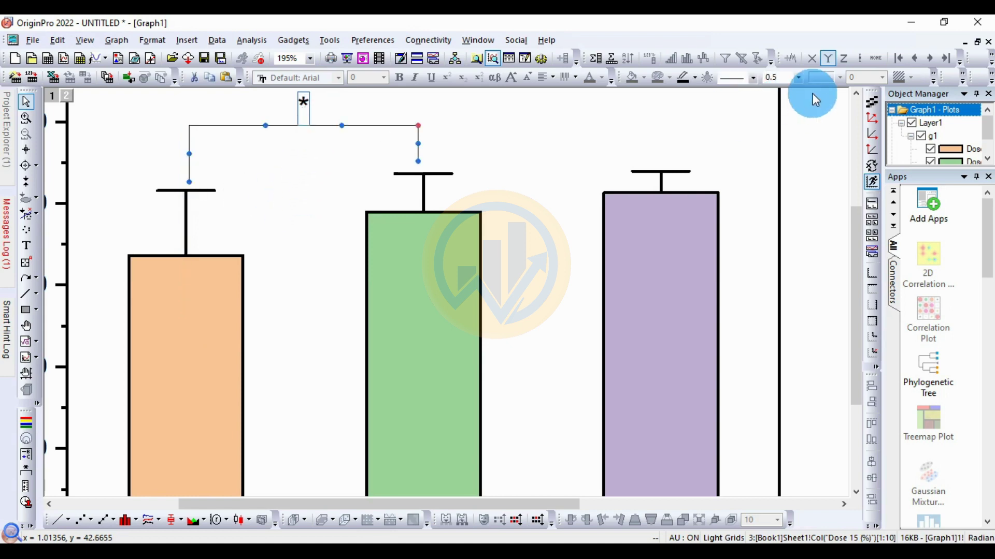
pyautogui.click(798, 78)
pyautogui.click(777, 129)
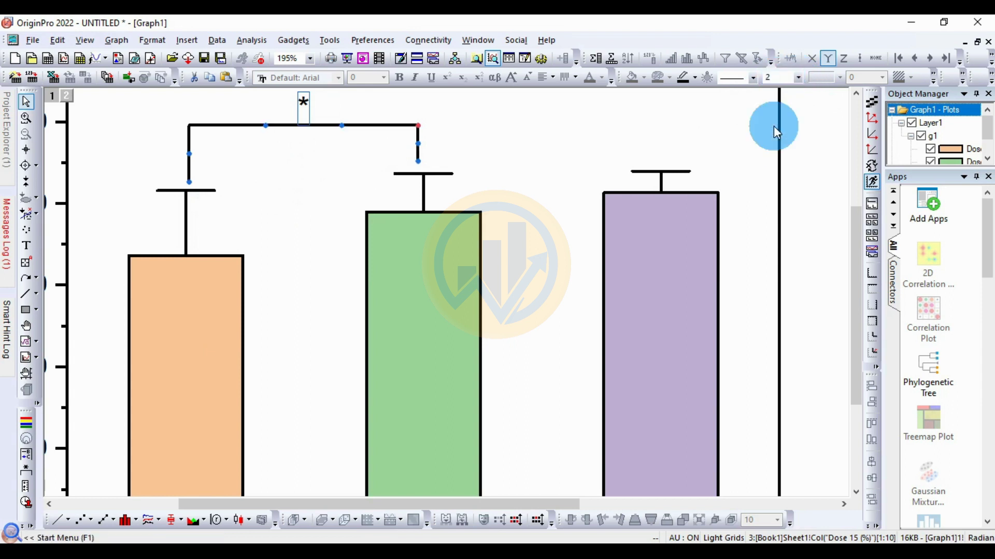
pyautogui.click(716, 133)
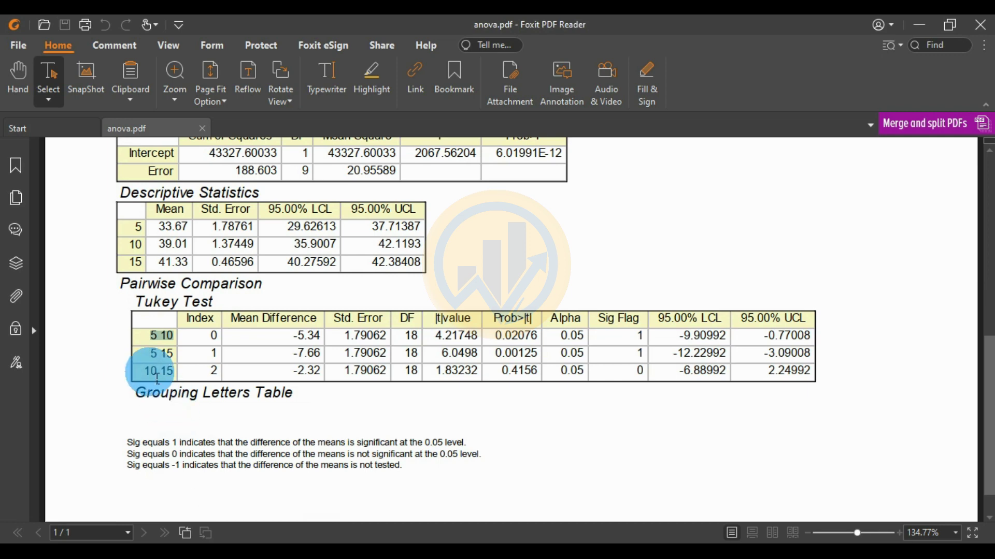
# Check the 10–15 Tukey comparison in anova.pdf, and add a second asterisk bracket in OriginPro above the Dose (10%) and Dose 15 (%) bars.
pyautogui.moveTo(149, 336); pyautogui.dragTo(175, 372)
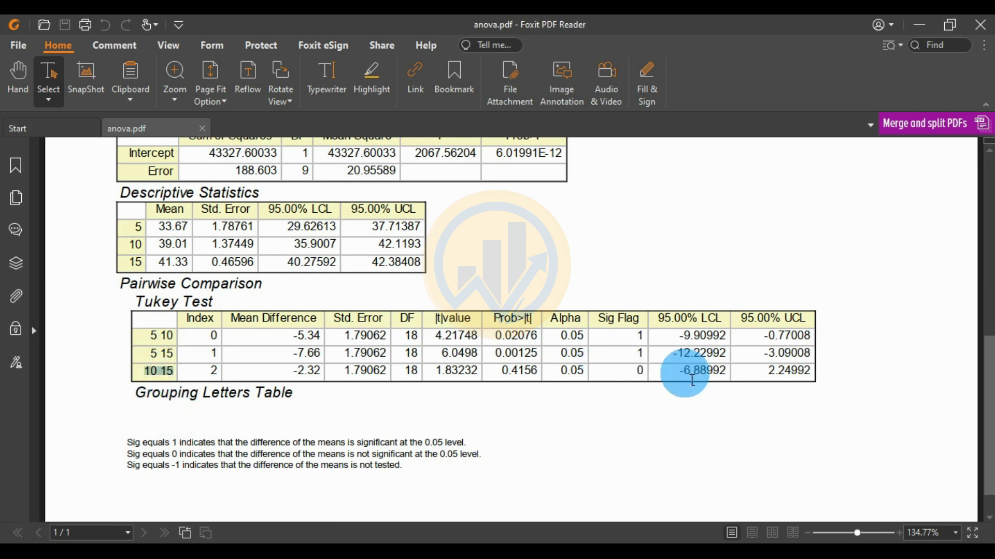
pyautogui.doubleClick(641, 371)
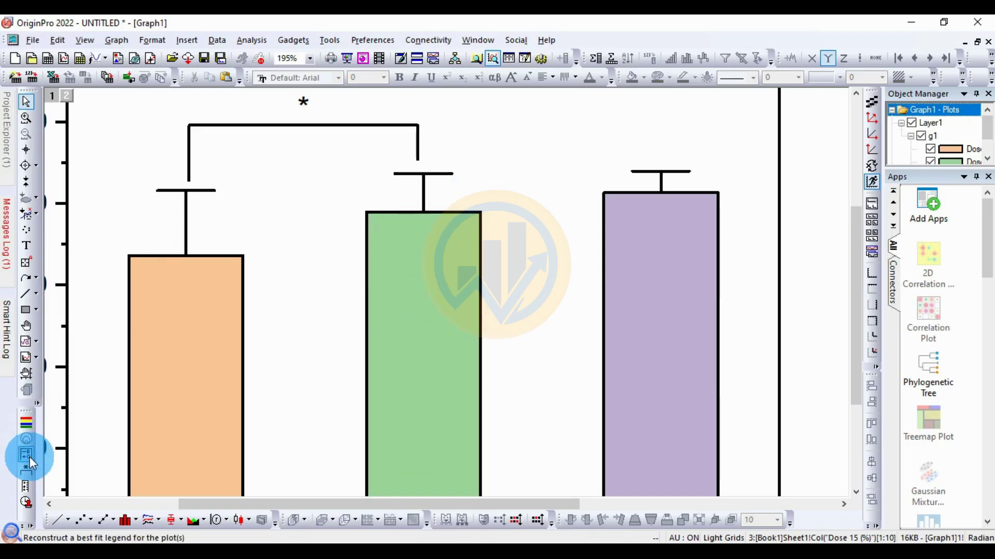
pyautogui.click(27, 470)
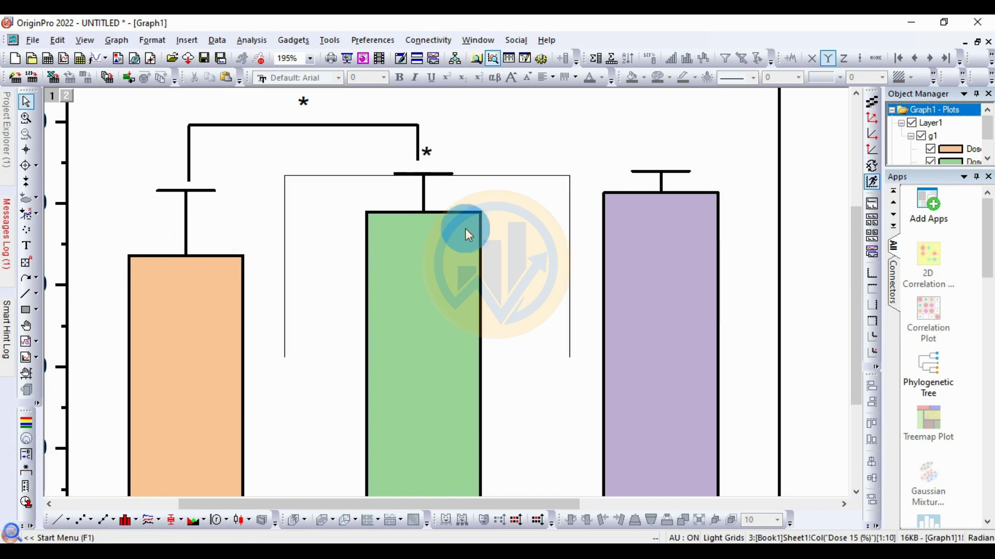
pyautogui.moveTo(489, 176); pyautogui.dragTo(629, 115)
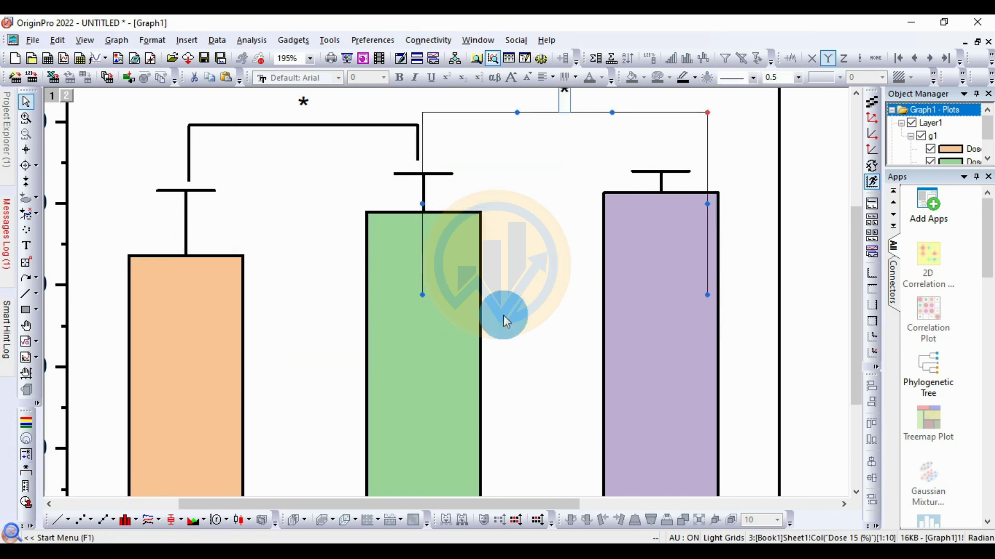
# Shorten the second bracket's legs to end above the error bars and align its far leg with the Dose 15 (%) bar.
pyautogui.click(435, 308)
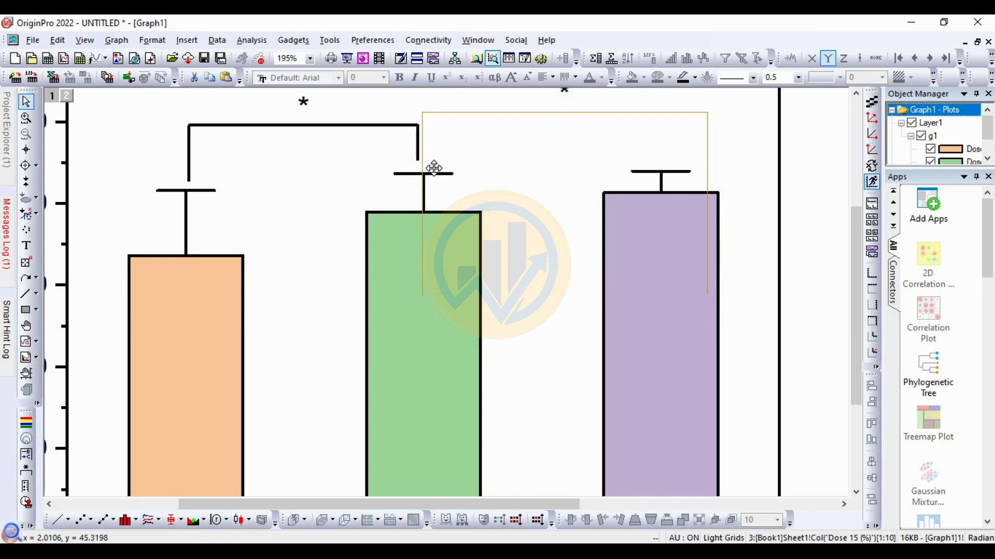
pyautogui.click(600, 196)
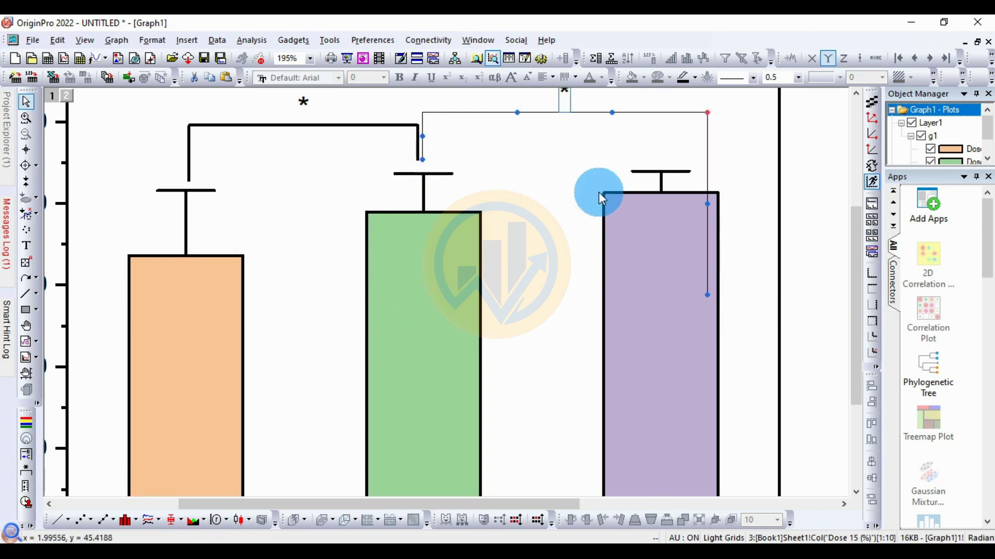
pyautogui.moveTo(700, 309); pyautogui.dragTo(668, 175)
pyautogui.click(716, 152)
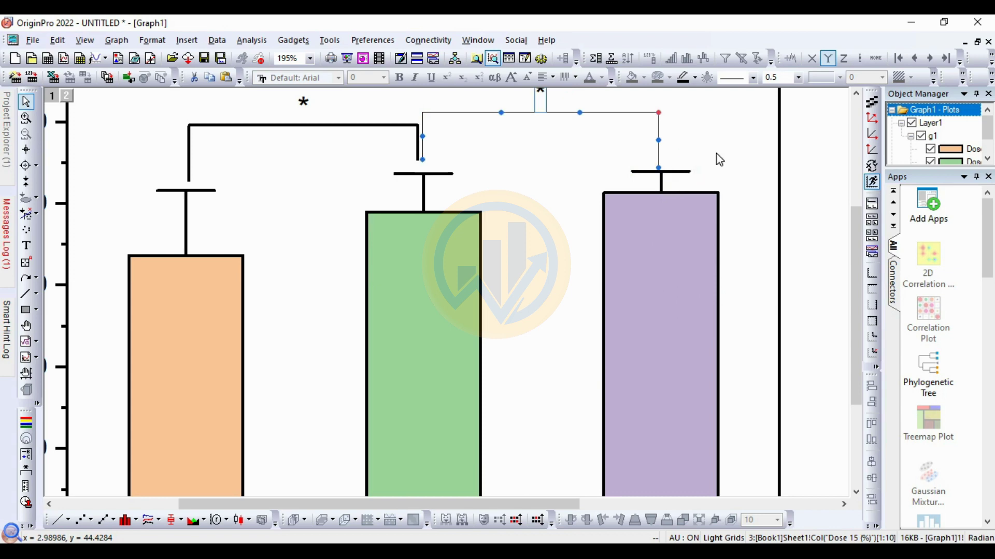
pyautogui.click(681, 171)
pyautogui.click(657, 161)
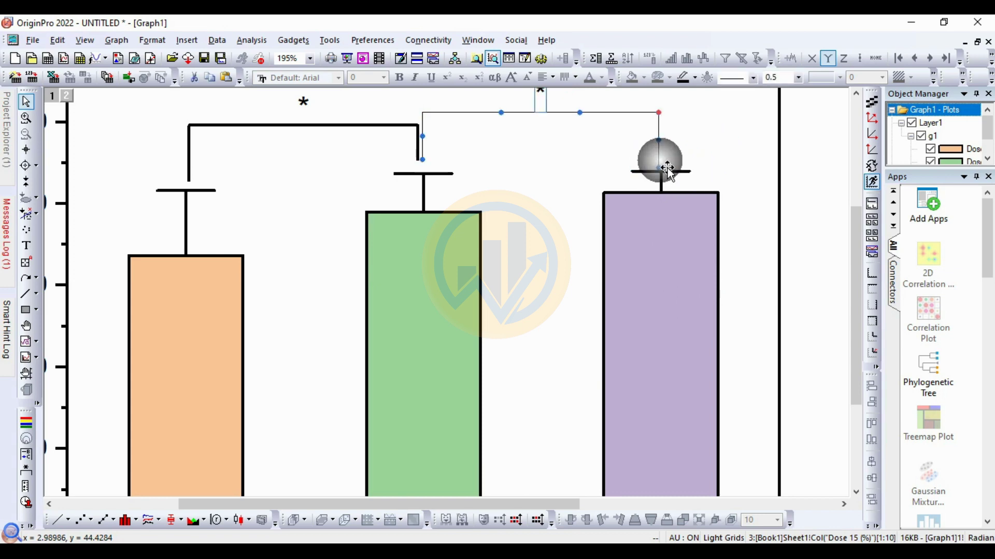
pyautogui.moveTo(665, 174); pyautogui.dragTo(663, 159)
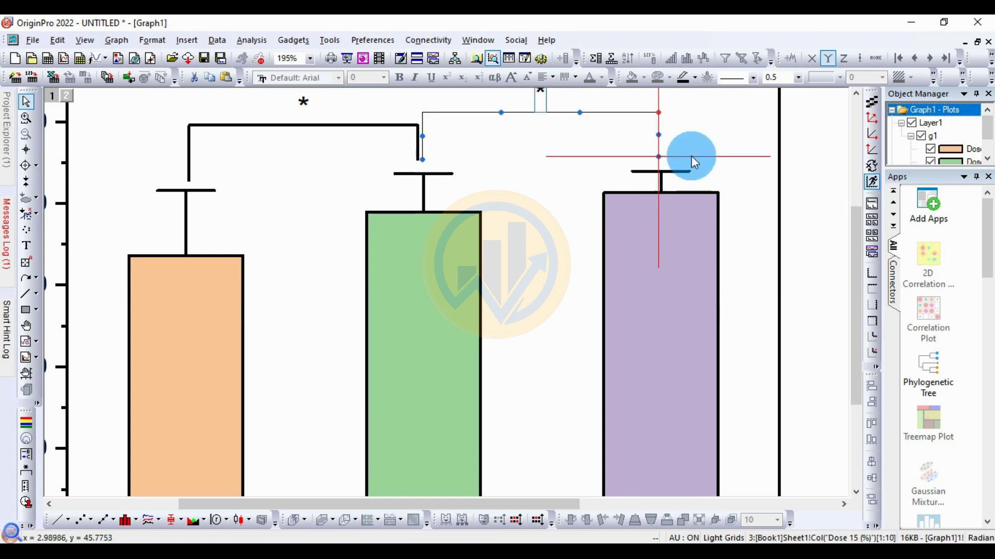
pyautogui.click(705, 132)
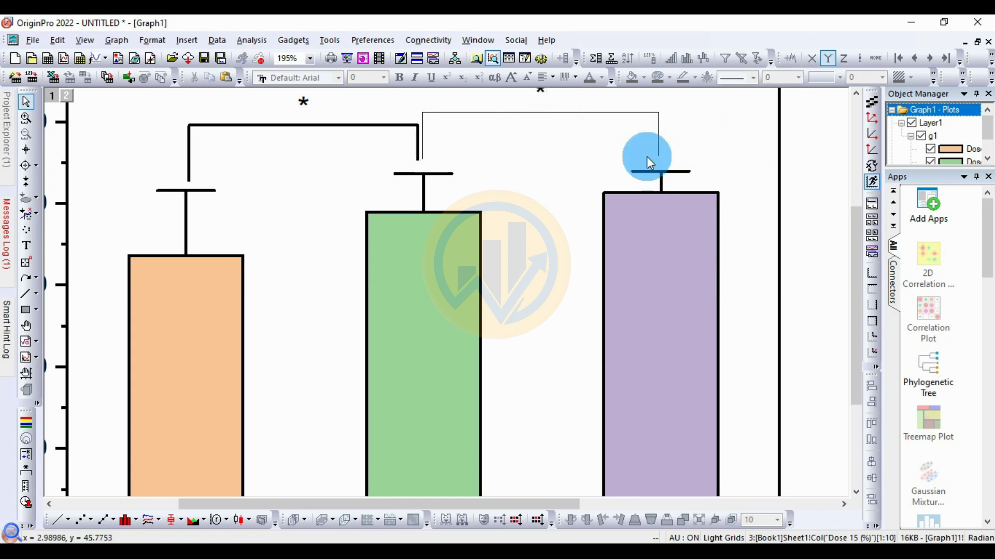
pyautogui.click(657, 119)
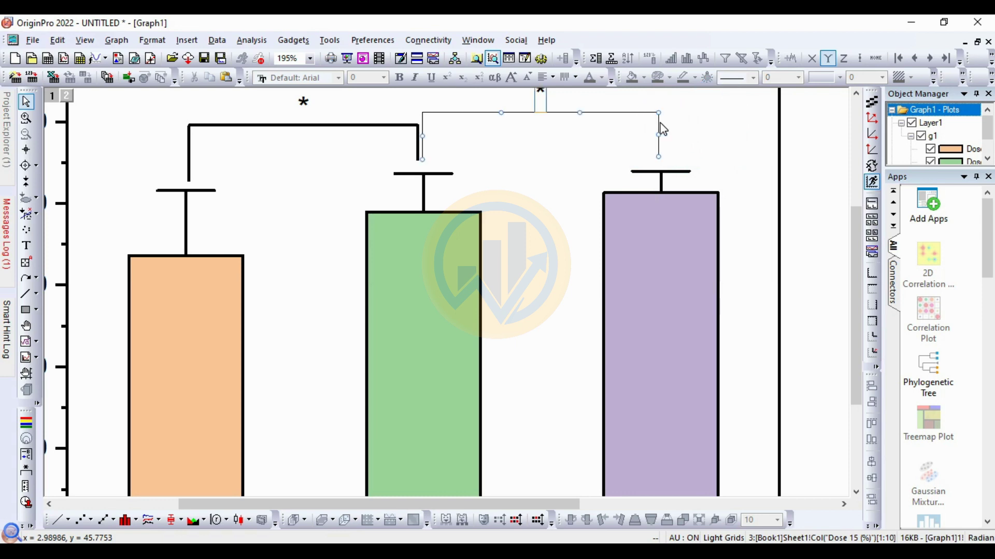
# Set the line thickness of the bracket over the Dose (10%) and Dose 15 (%) bars to 2.
pyautogui.click(799, 77)
pyautogui.click(772, 129)
pyautogui.click(738, 159)
pyautogui.scroll(2, 717, 184)
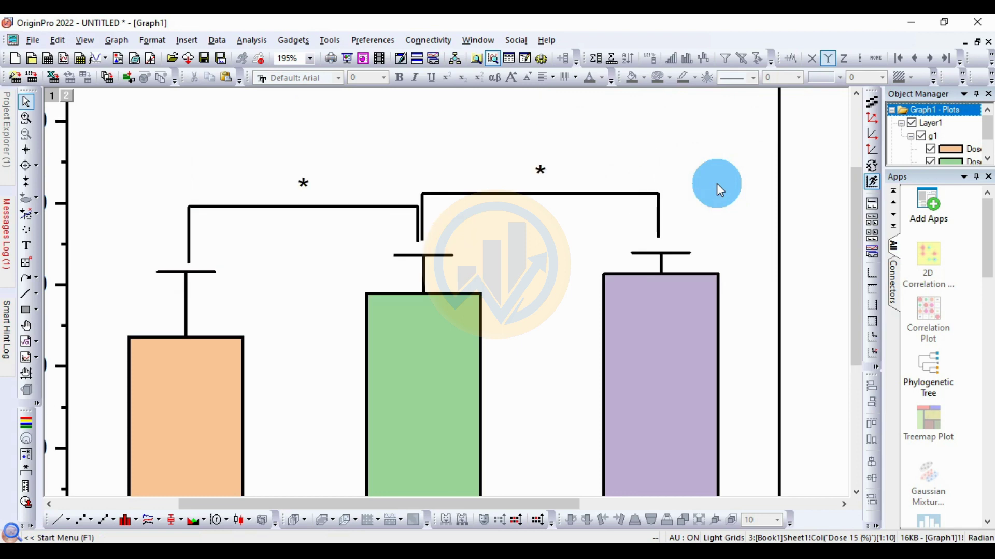
# Replace the asterisk on the bracket over the Dose (10%) and Dose 15 (%) bars with "ns".
pyautogui.hotkey('ctrl', 'v')
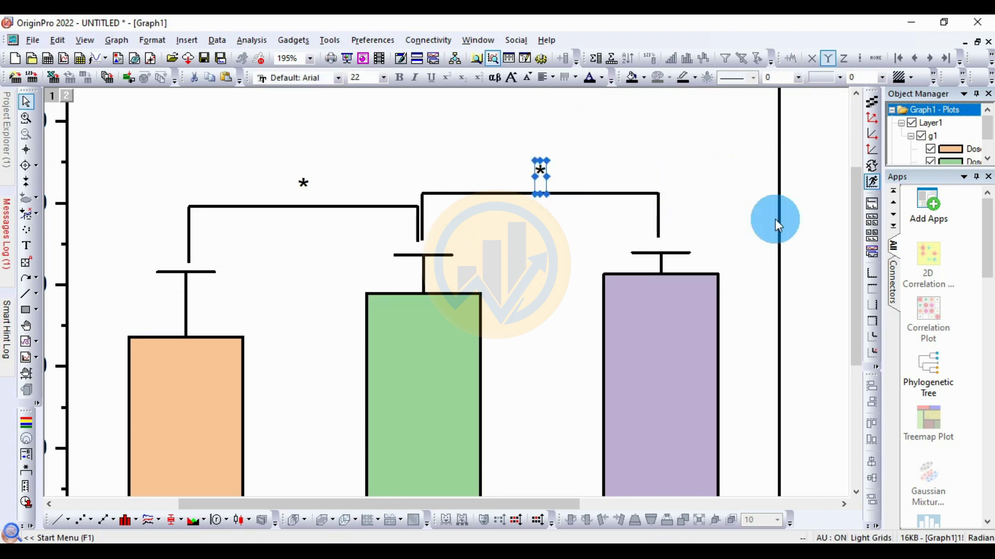
pyautogui.doubleClick(540, 168)
pyautogui.click(534, 171)
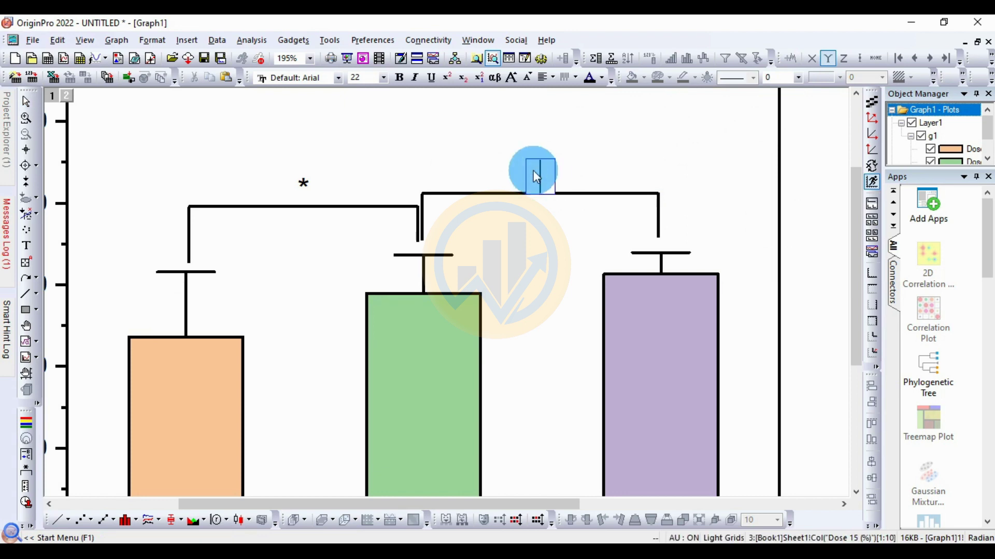
pyautogui.write('ns')
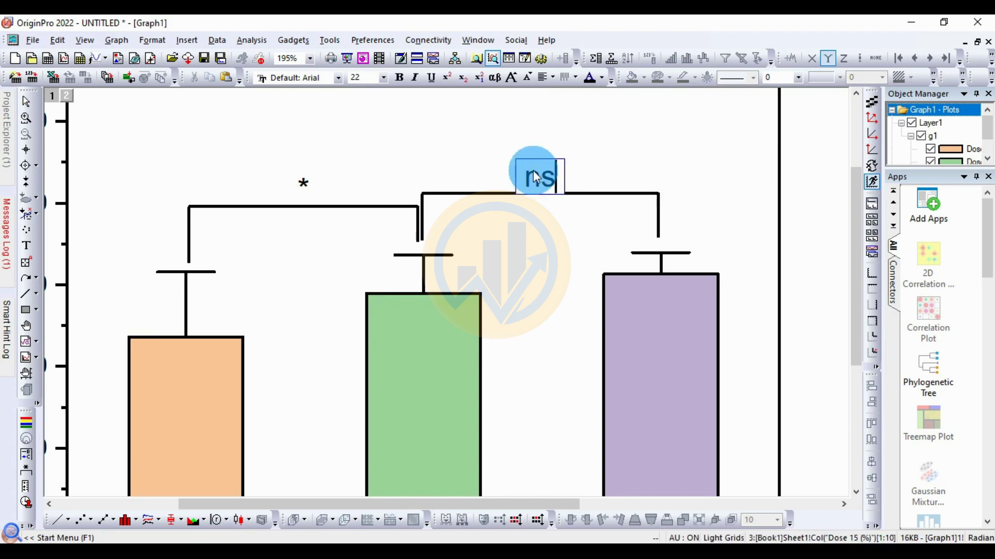
pyautogui.click(688, 155)
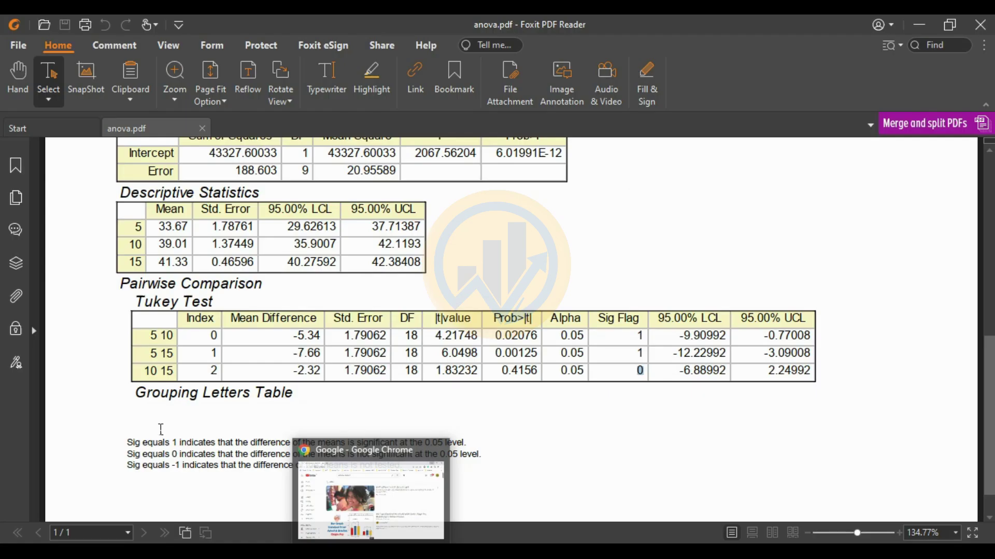
# Check the 5–15 Tukey comparison in anova.pdf, and add a third asterisk bracket in OriginPro above the two existing brackets.
pyautogui.click(155, 370)
pyautogui.click(640, 354)
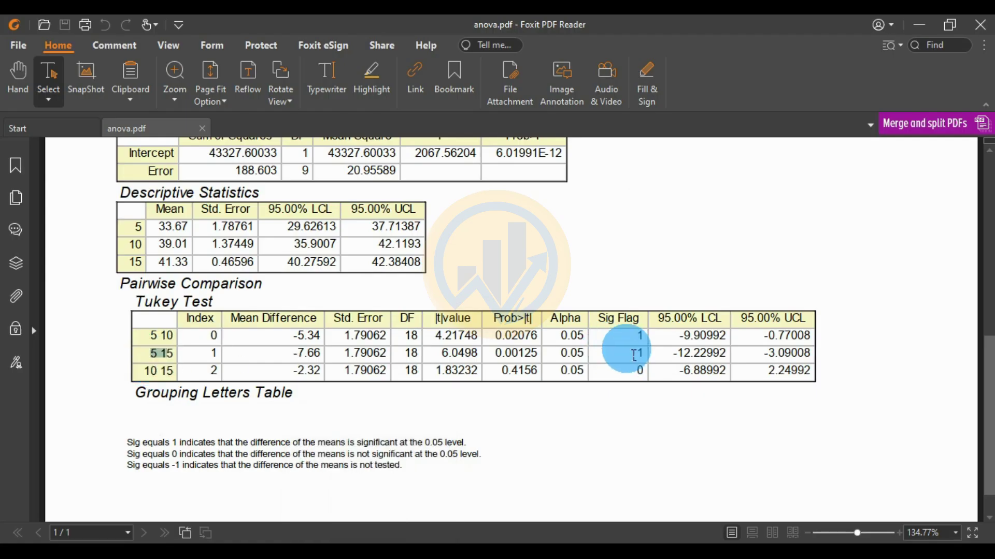
pyautogui.hotkey('alt', 'Tab')
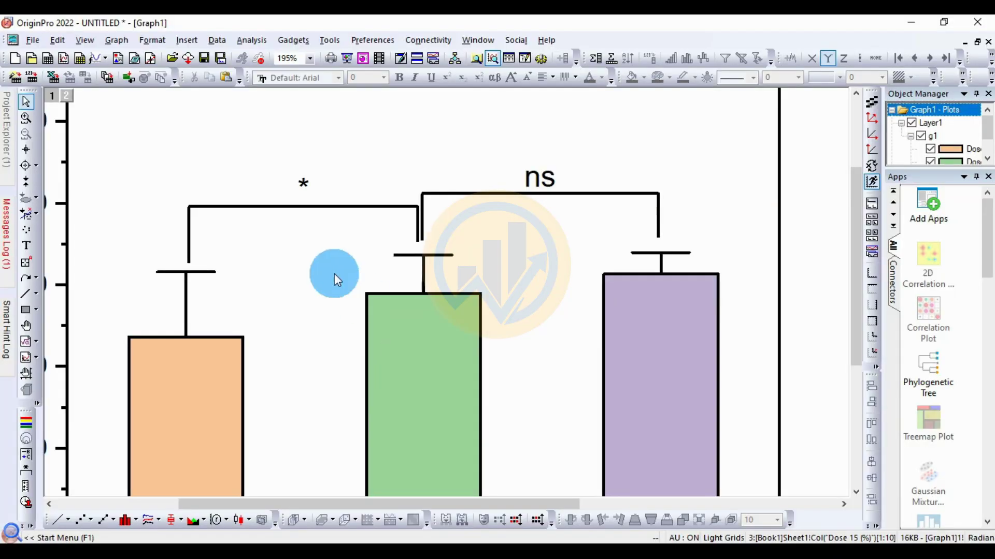
pyautogui.click(25, 470)
pyautogui.click(288, 349)
pyautogui.moveTo(381, 276); pyautogui.dragTo(273, 152)
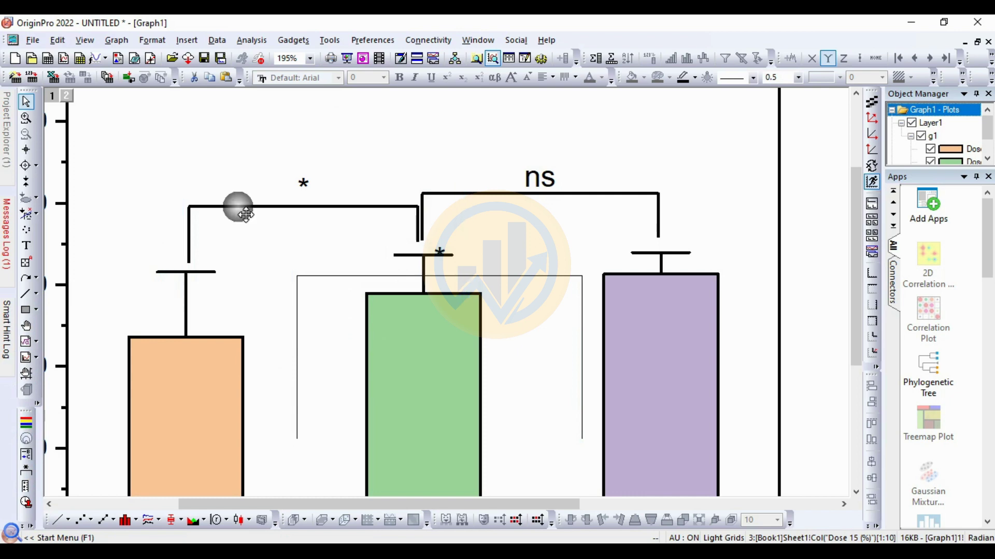
# Fit the third bracket's legs so it spans from just above the Dose 5 (%) error bar to just above the Dose 15 (%) error bar.
pyautogui.moveTo(178, 326)
pyautogui.mouseDown()
pyautogui.moveTo(187, 271)
pyautogui.moveTo(198, 268)
pyautogui.mouseUp()
pyautogui.click(198, 267)
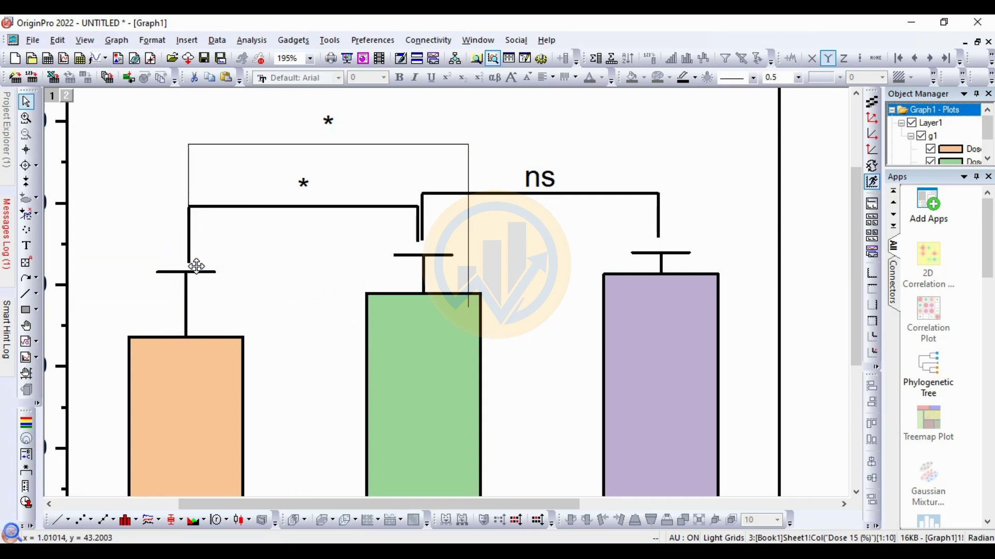
pyautogui.moveTo(197, 266); pyautogui.dragTo(199, 266)
pyautogui.moveTo(463, 302); pyautogui.dragTo(697, 246)
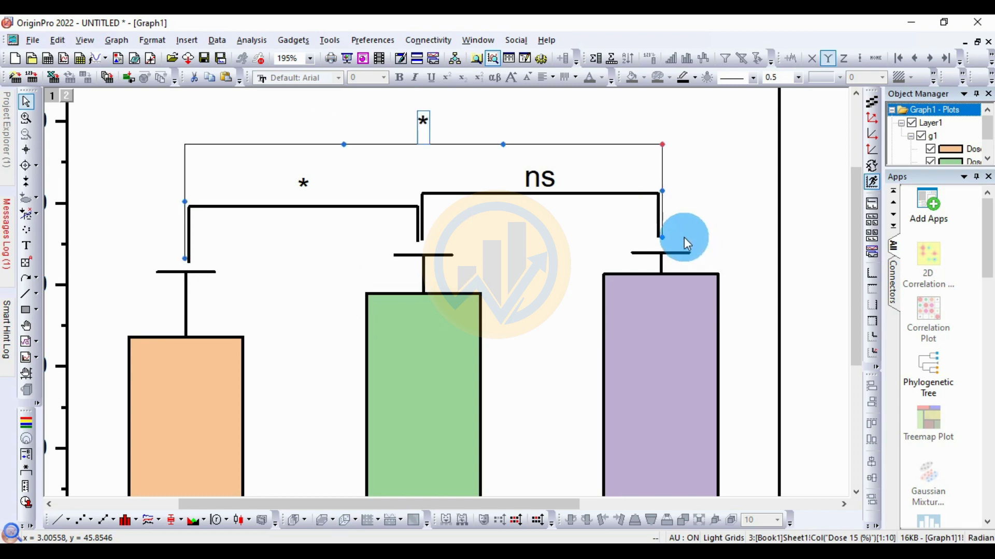
# Set the line thickness of the upper asterisk bracket spanning the Dose 5 (%) and Dose 15 (%) bars to 2.
pyautogui.click(798, 79)
pyautogui.click(781, 131)
pyautogui.click(377, 122)
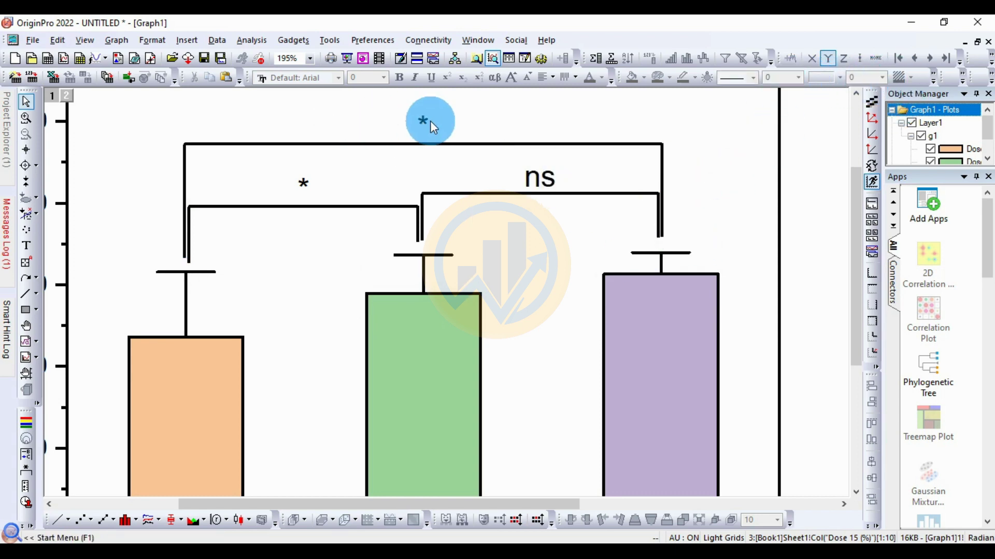
# Level the ends of the paired bracket legs above the Dose 5 (%) and Dose (10%) error bars.
pyautogui.scroll(4, 182, 241)
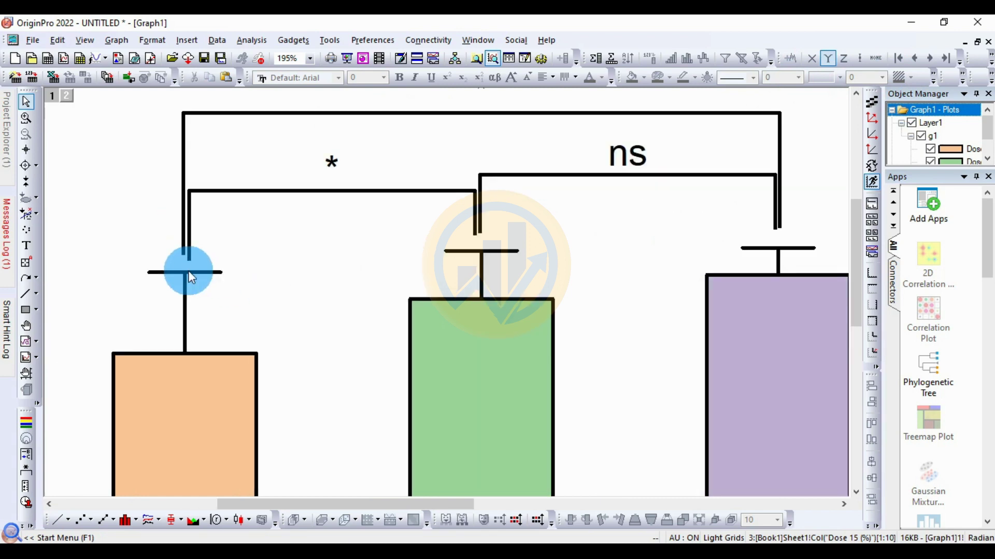
pyautogui.click(180, 248)
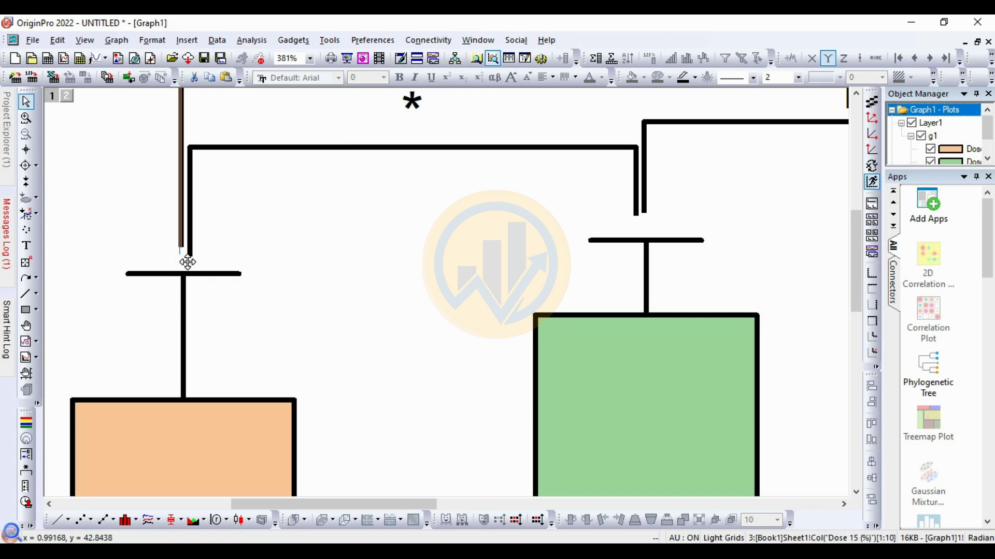
pyautogui.click(188, 262)
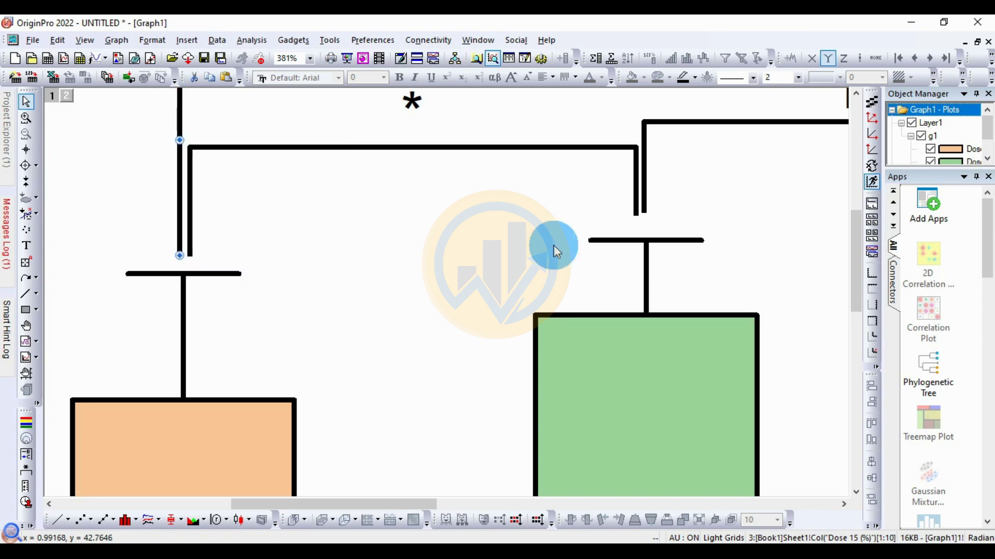
pyautogui.click(646, 211)
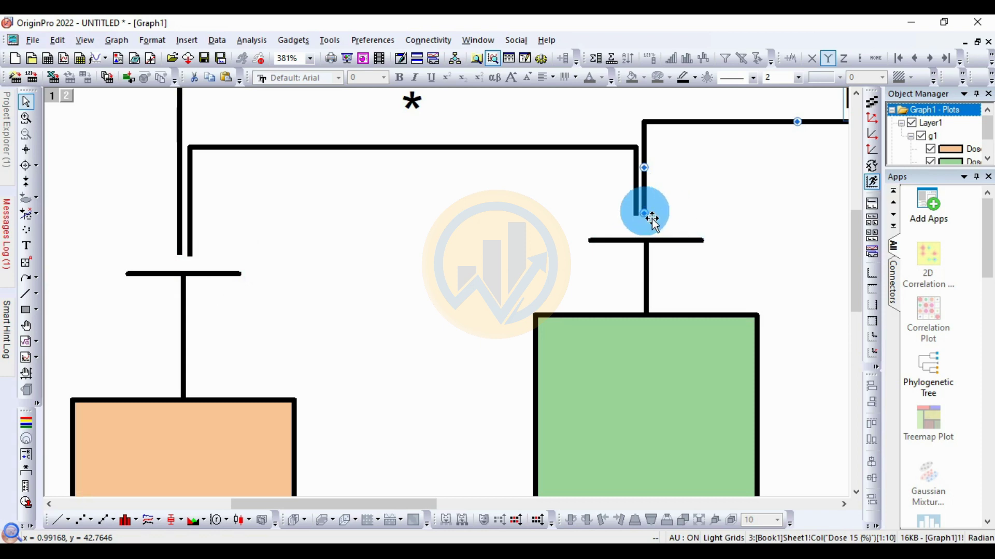
pyautogui.click(651, 220)
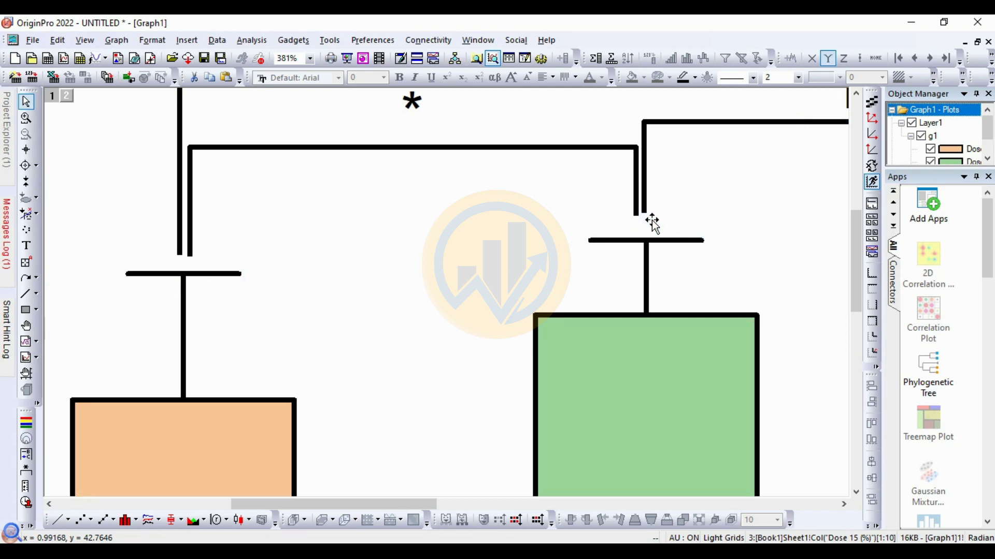
pyautogui.moveTo(651, 220); pyautogui.dragTo(651, 224)
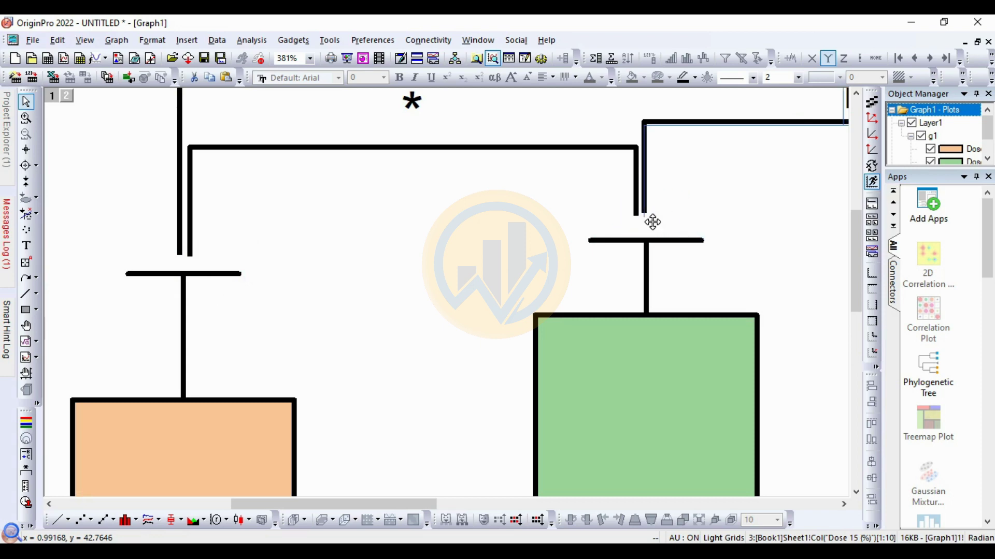
pyautogui.click(689, 220)
# Extend the upper bracket's leg above the Dose 15 (%) bar to end level with the adjacent leg of the ns bracket.
pyautogui.scroll(-2, 785, 228)
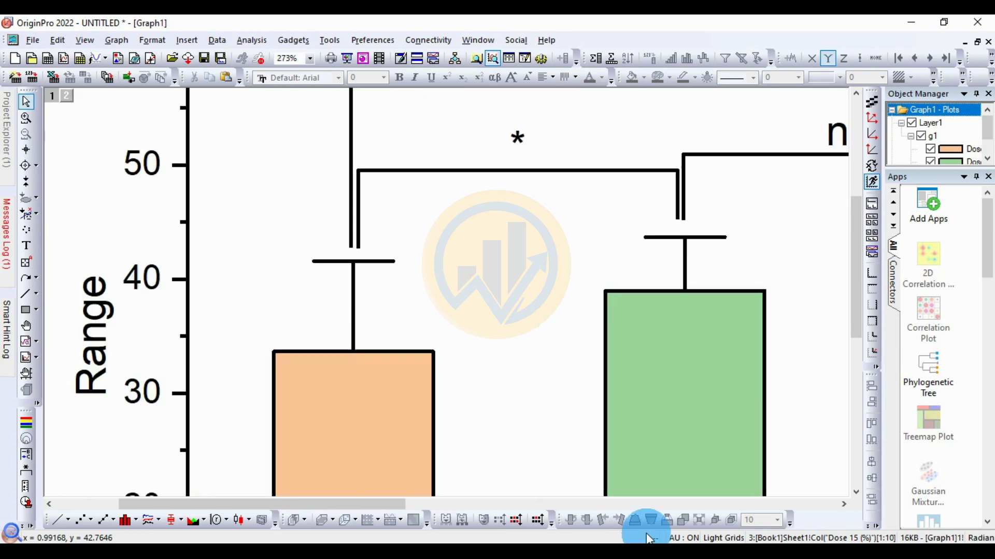
pyautogui.moveTo(390, 501); pyautogui.dragTo(586, 503)
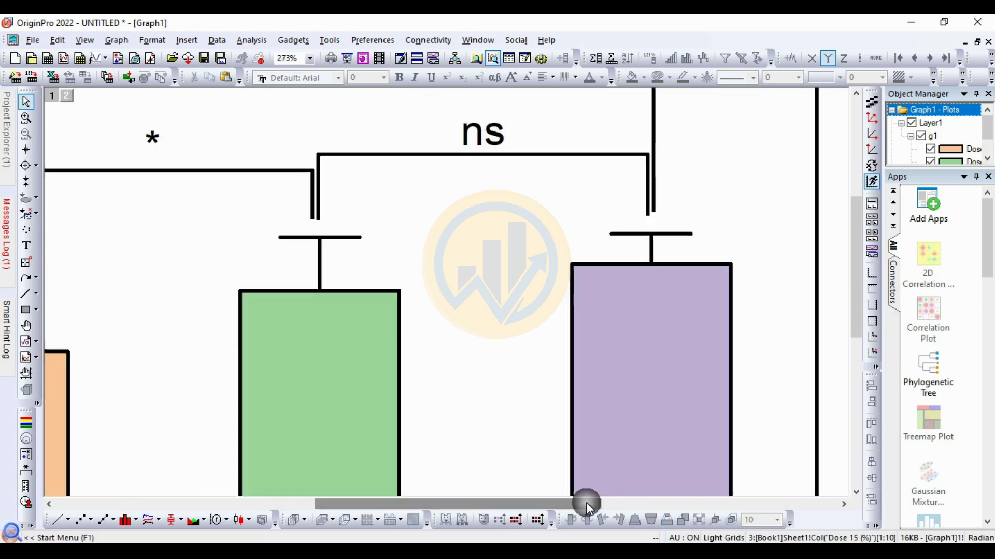
pyautogui.scroll(3, 661, 191)
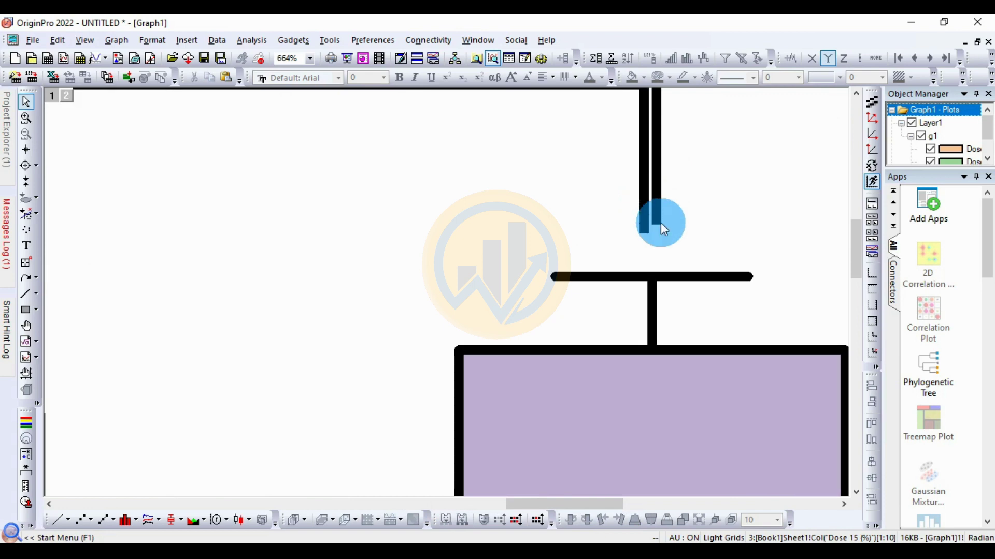
pyautogui.click(661, 227)
pyautogui.moveTo(669, 240); pyautogui.dragTo(664, 231)
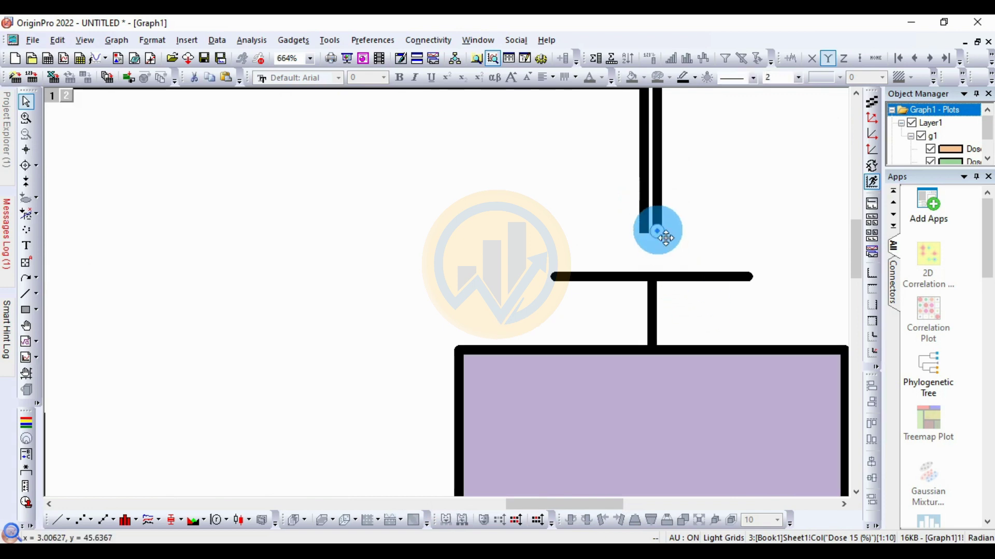
pyautogui.click(736, 244)
pyautogui.click(659, 232)
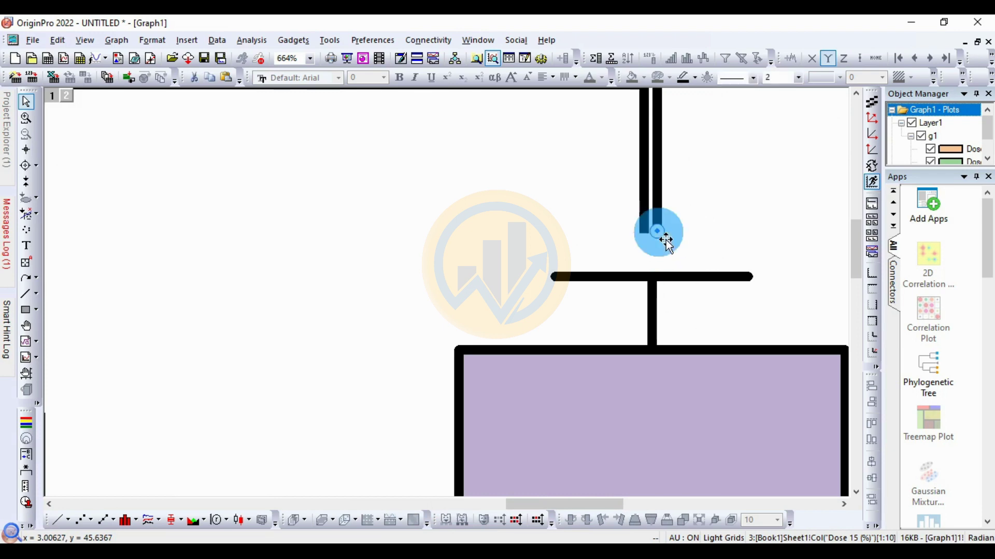
pyautogui.click(724, 225)
pyautogui.scroll(-5, 654, 340)
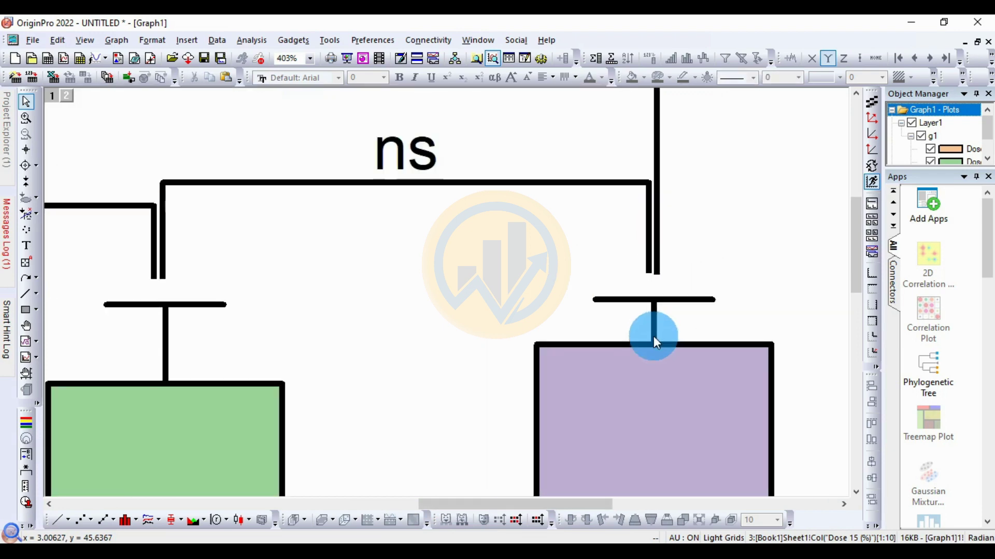
pyautogui.scroll(-1, 654, 336)
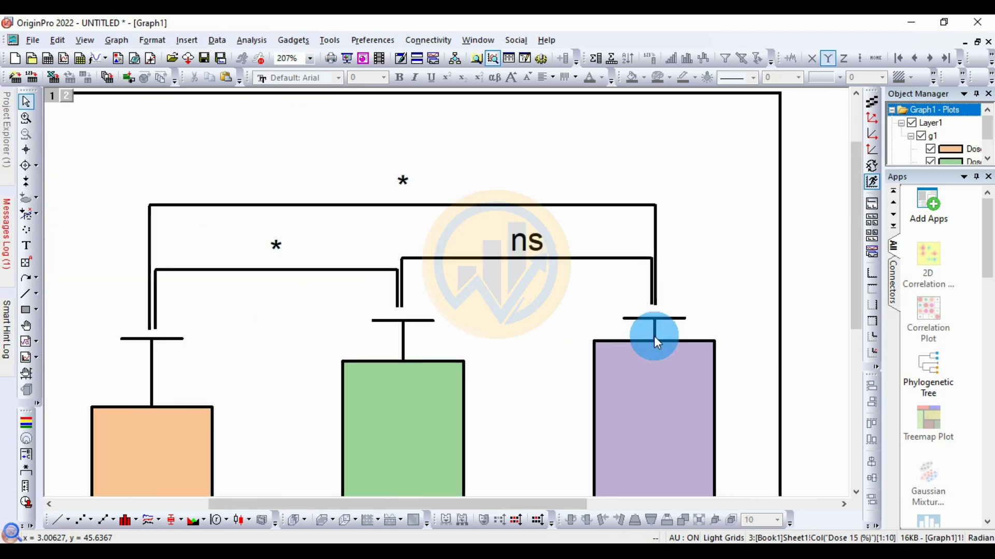
pyautogui.scroll(-2, 654, 335)
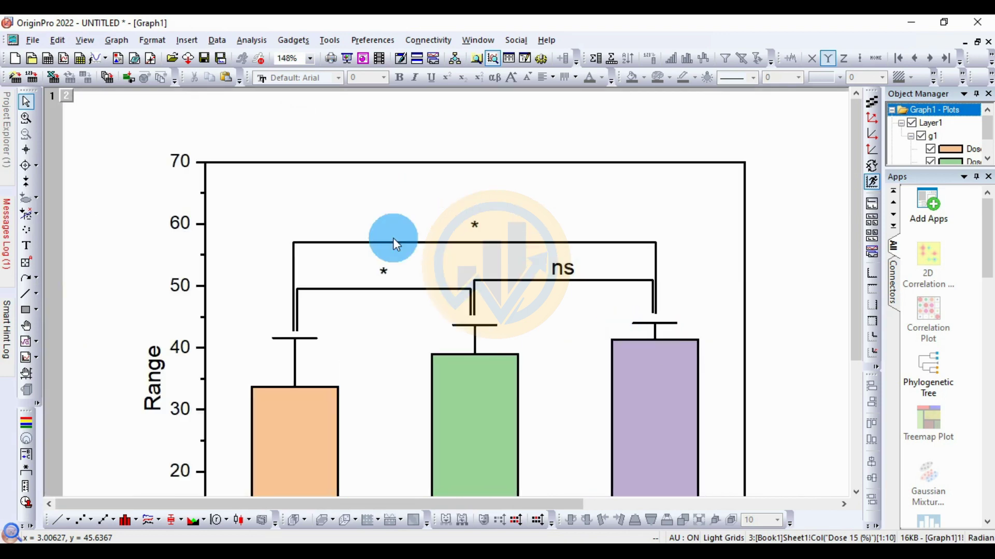
pyautogui.click(26, 471)
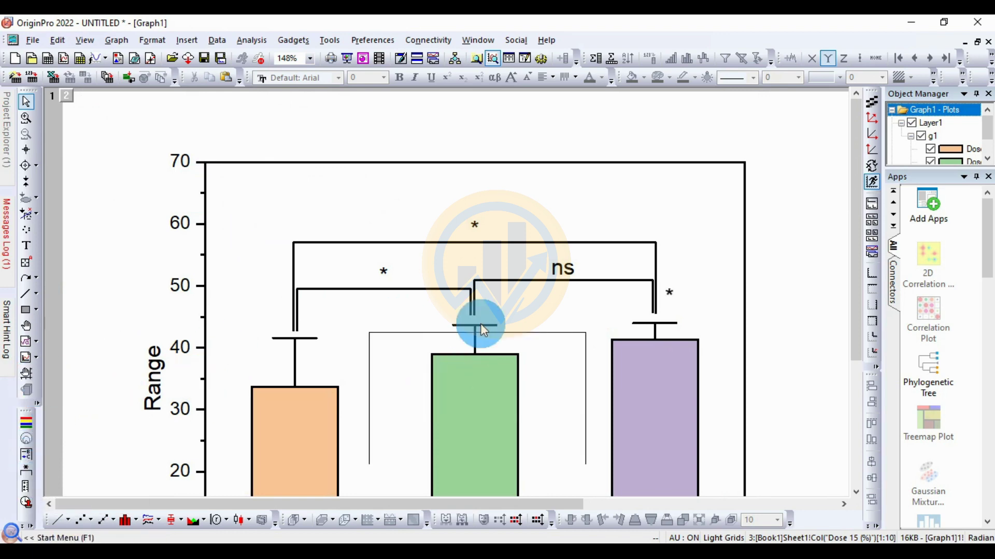
pyautogui.click(436, 334)
pyautogui.press('Delete')
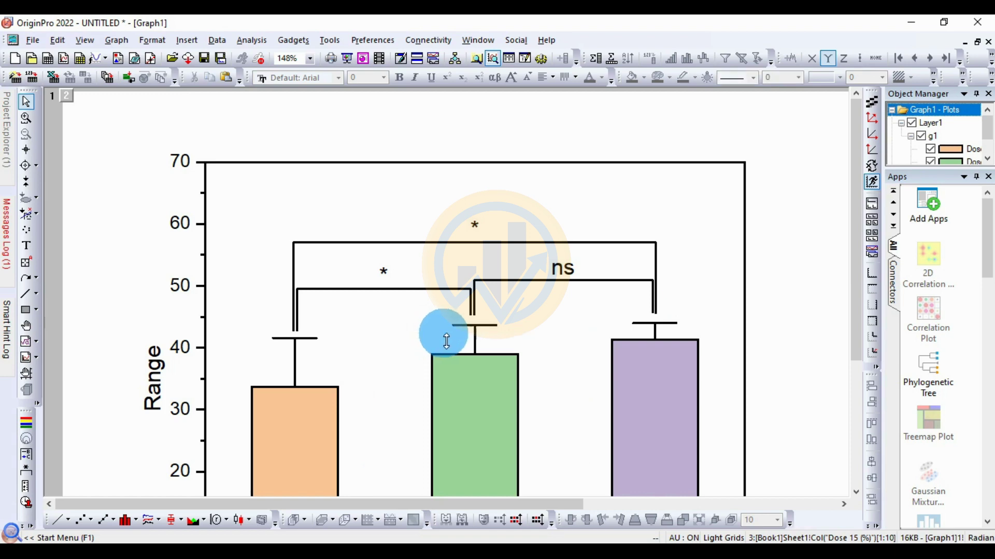
# Add a text note inside the plot frame above the brackets reading "* = Significance @ (P<0.05)", with P<0.05 in italics.
pyautogui.click(26, 246)
pyautogui.click(234, 187)
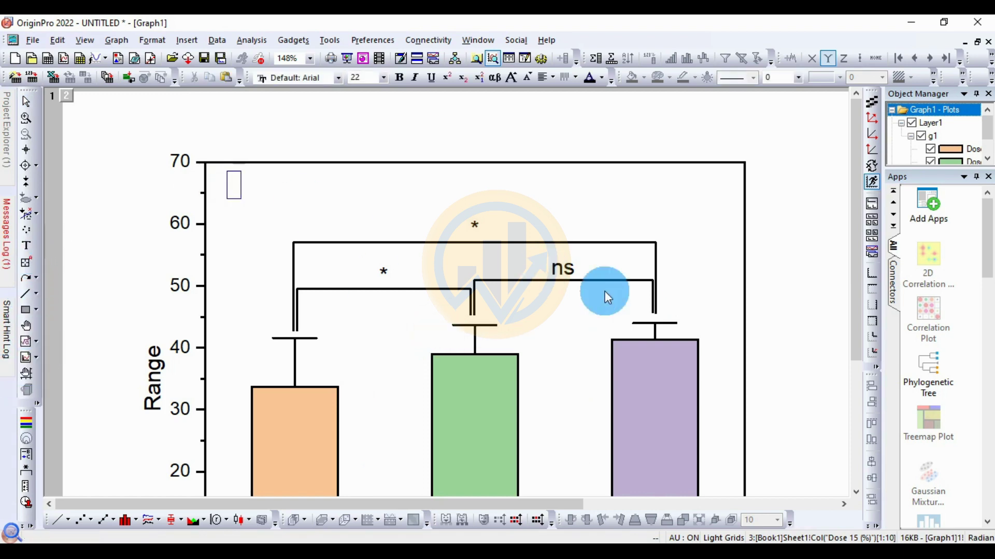
pyautogui.write('* =')
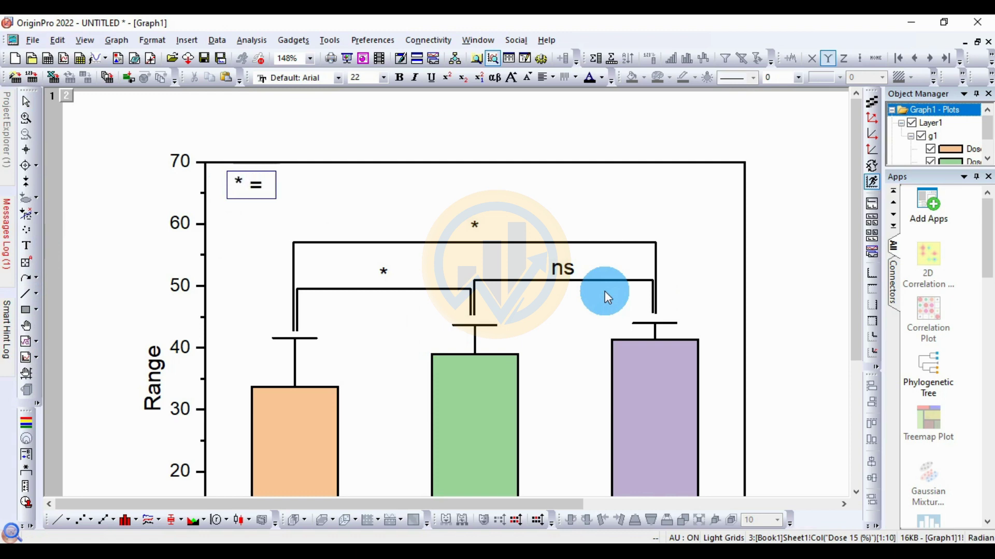
pyautogui.write(' Sig')
pyautogui.press('BackSpace')
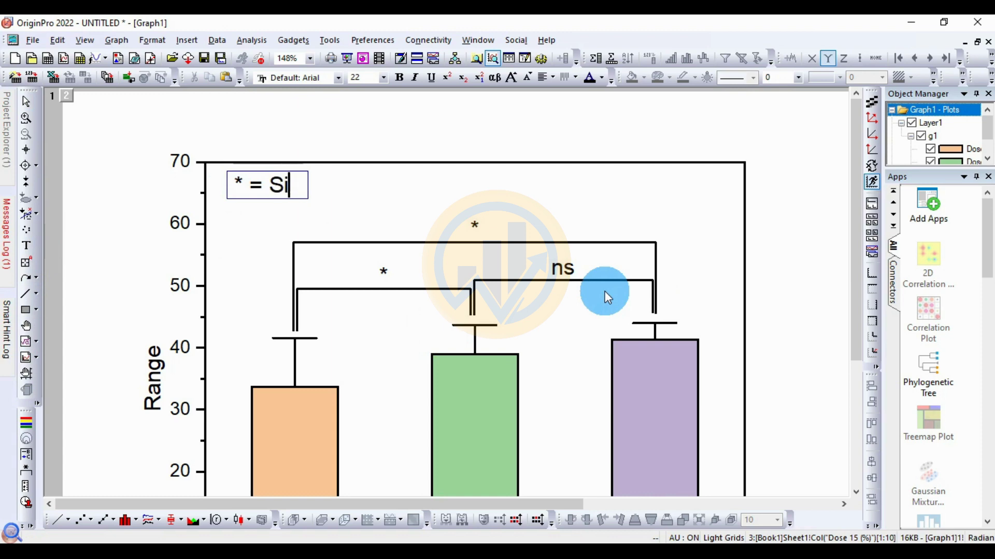
pyautogui.write('gn')
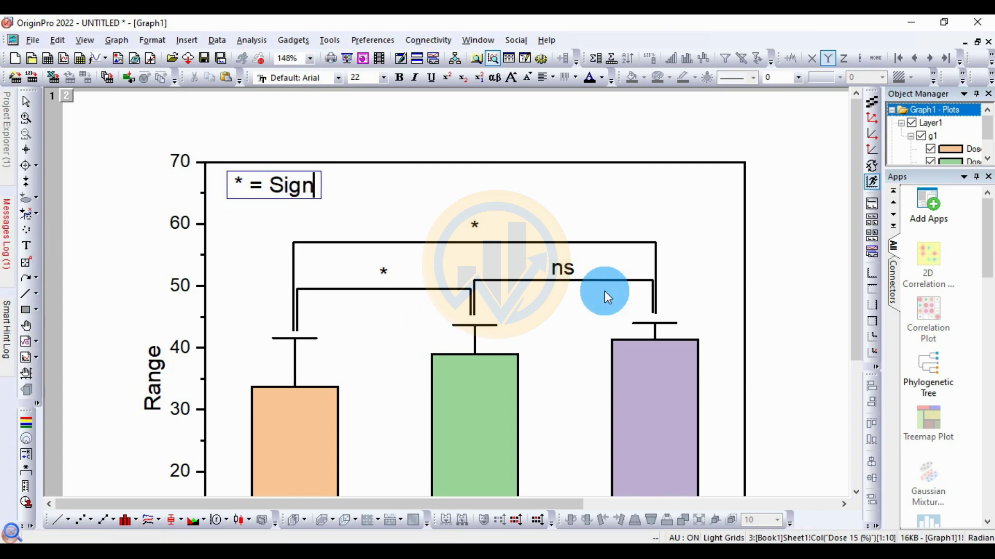
pyautogui.write('ifica')
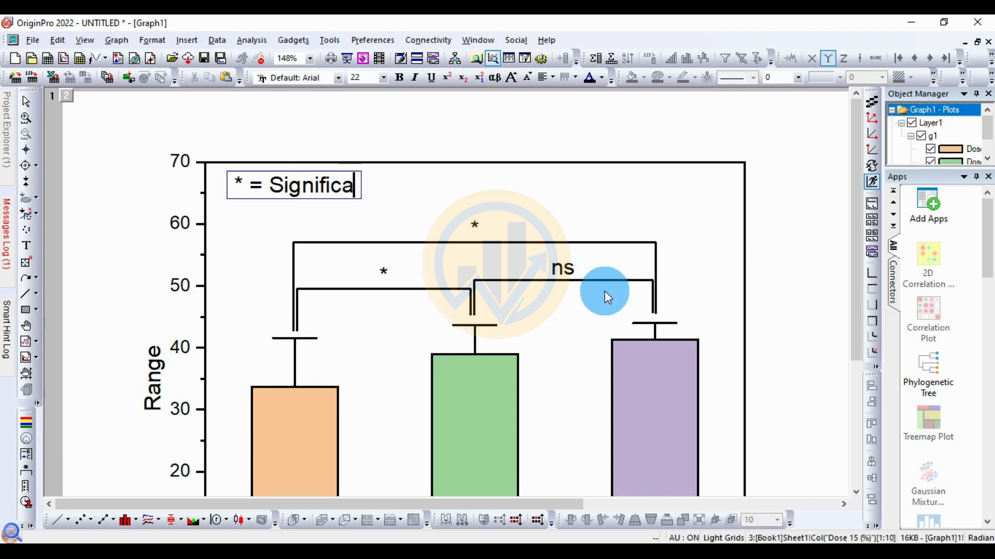
pyautogui.write('nce ')
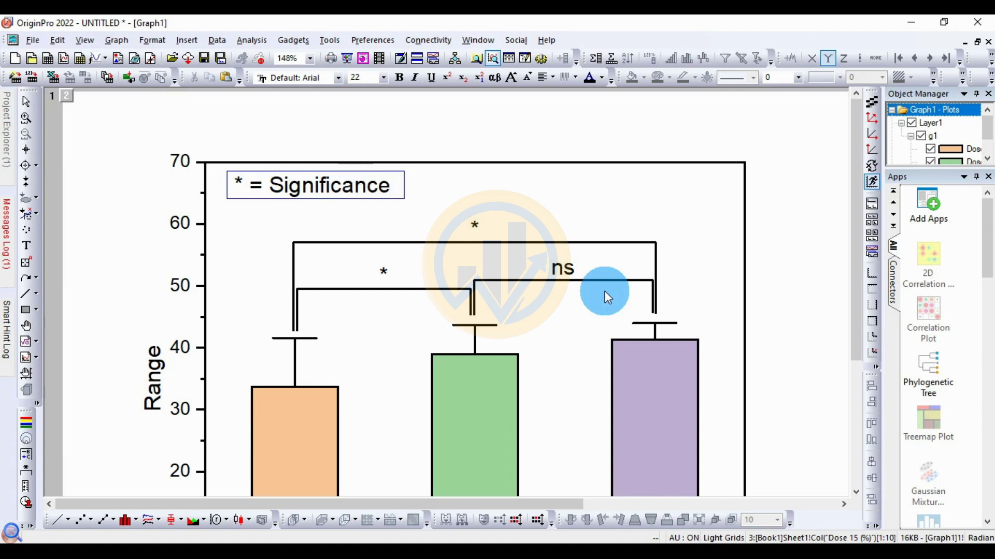
pyautogui.write('@')
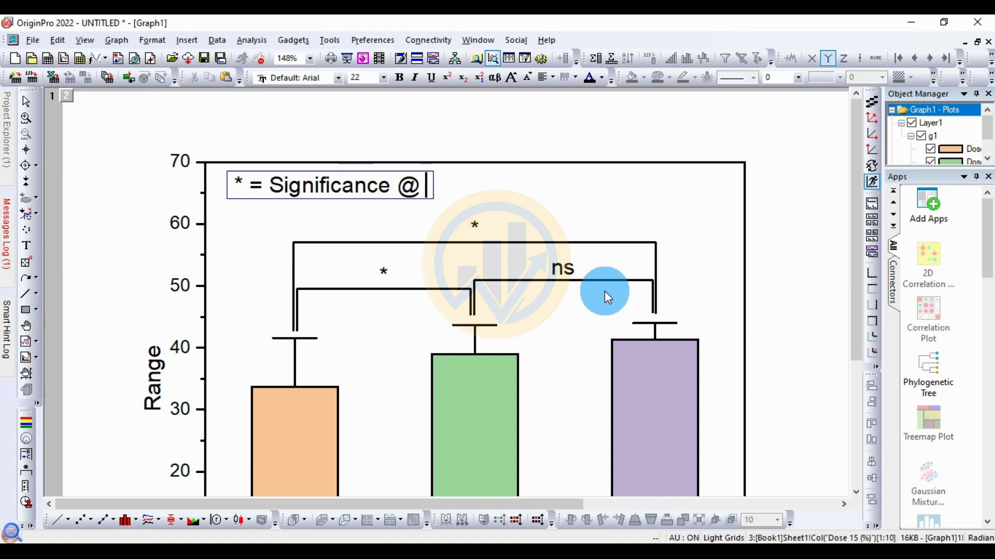
pyautogui.write(' (')
pyautogui.hotkey('ctrl', 'i')
pyautogui.write('P')
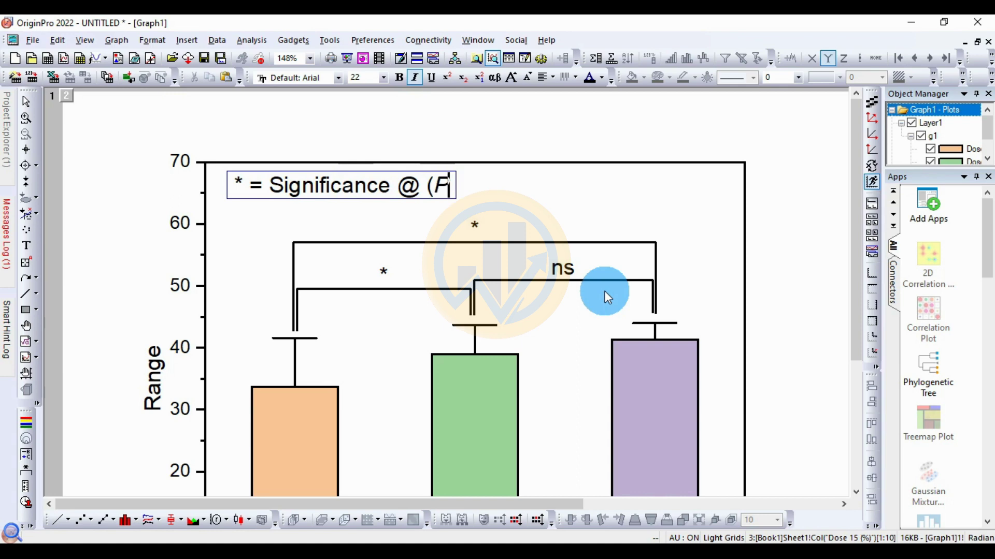
pyautogui.write('<0.05')
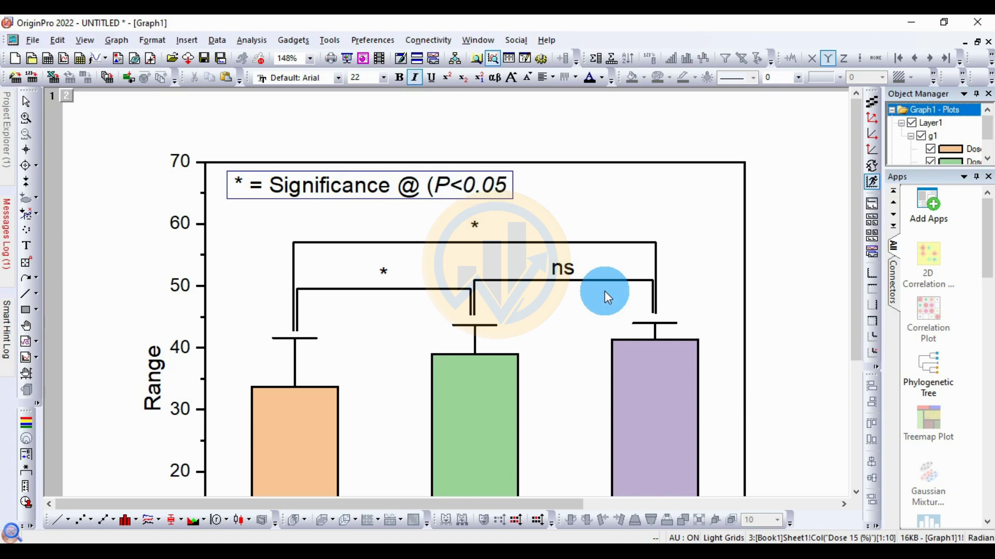
pyautogui.hotkey('ctrl', 'i')
pyautogui.write(')')
# Add a second line to the note reading "ns = Non Significance (P<0.05)", with P<0.05 in italics.
pyautogui.press('Return')
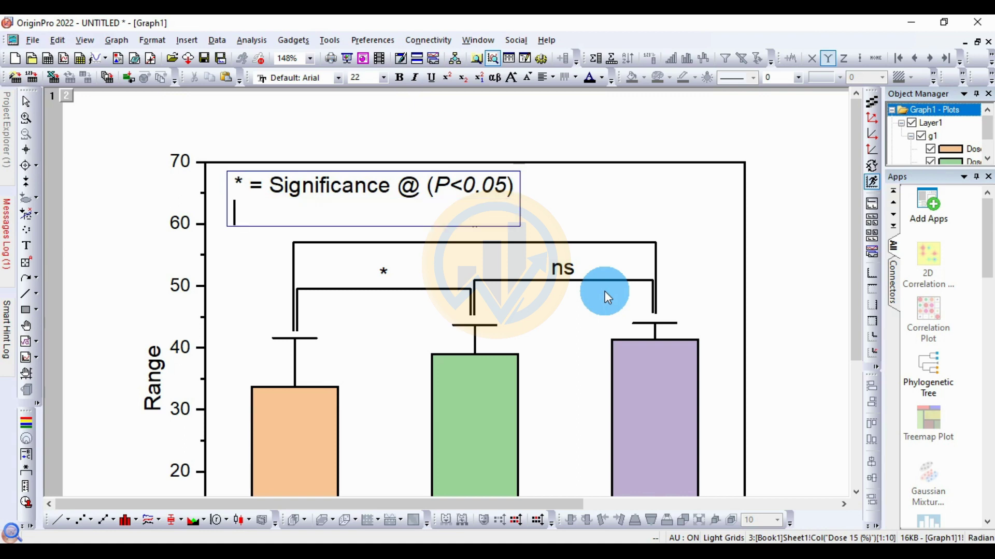
pyautogui.write('ns = Non')
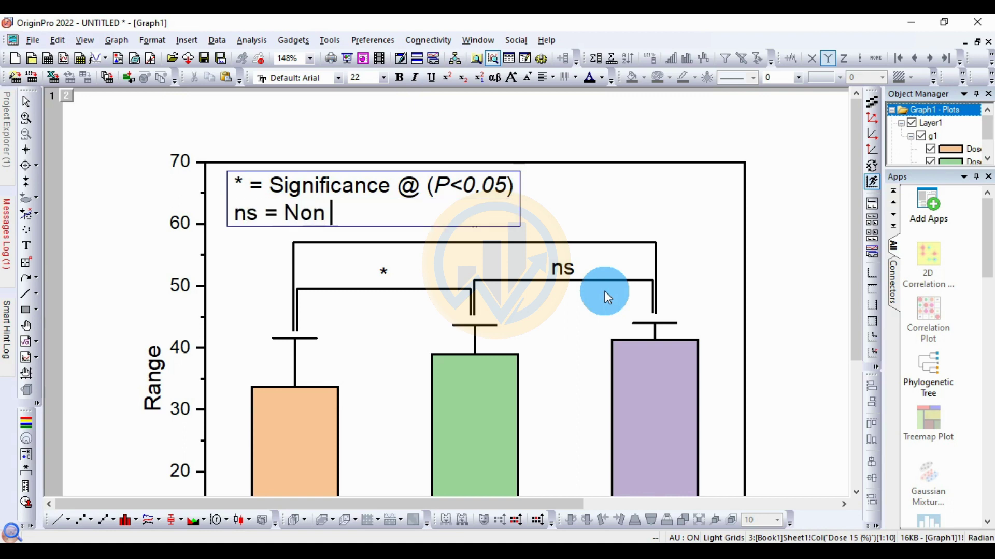
pyautogui.write(' Signif')
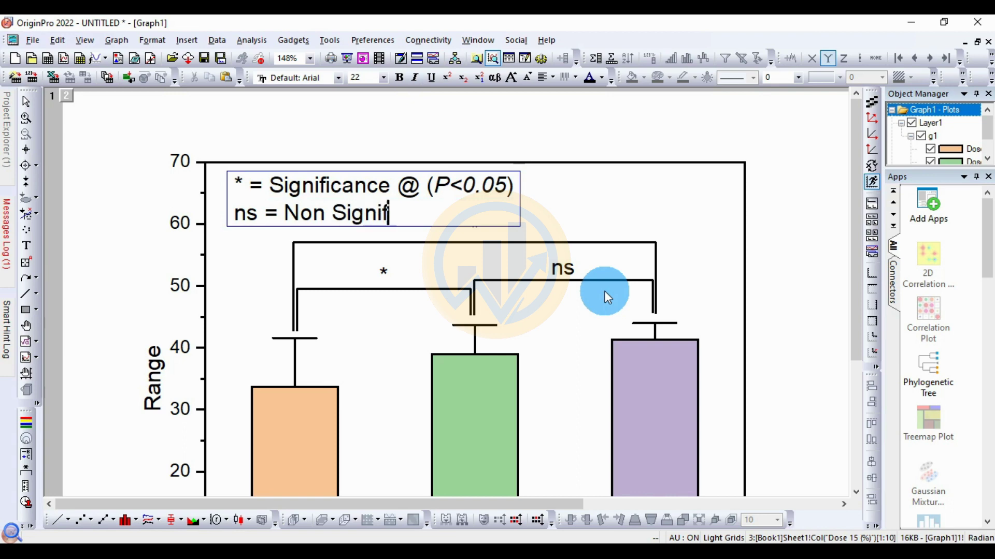
pyautogui.write('icance ')
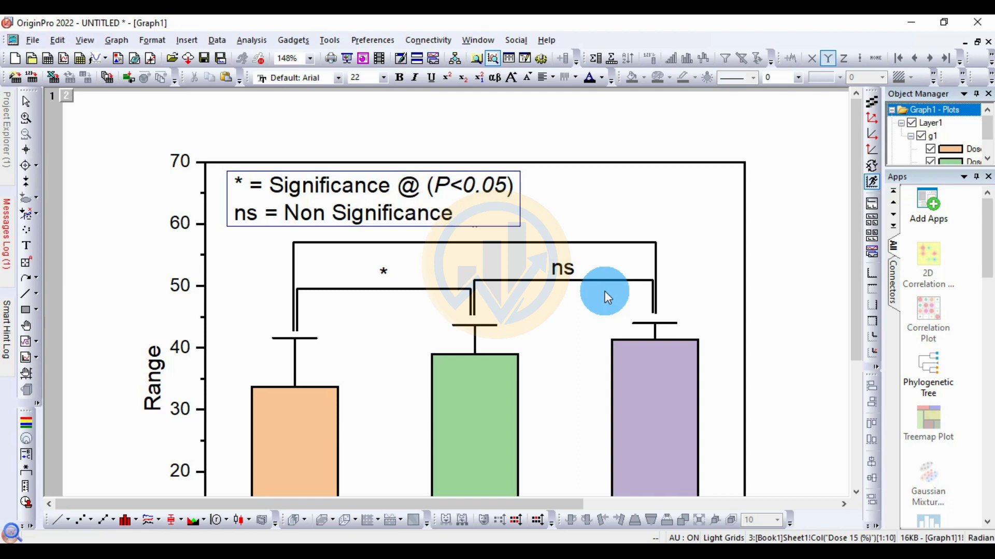
pyautogui.write('(')
pyautogui.hotkey('ctrl', 'i')
pyautogui.write('P')
pyautogui.write('<')
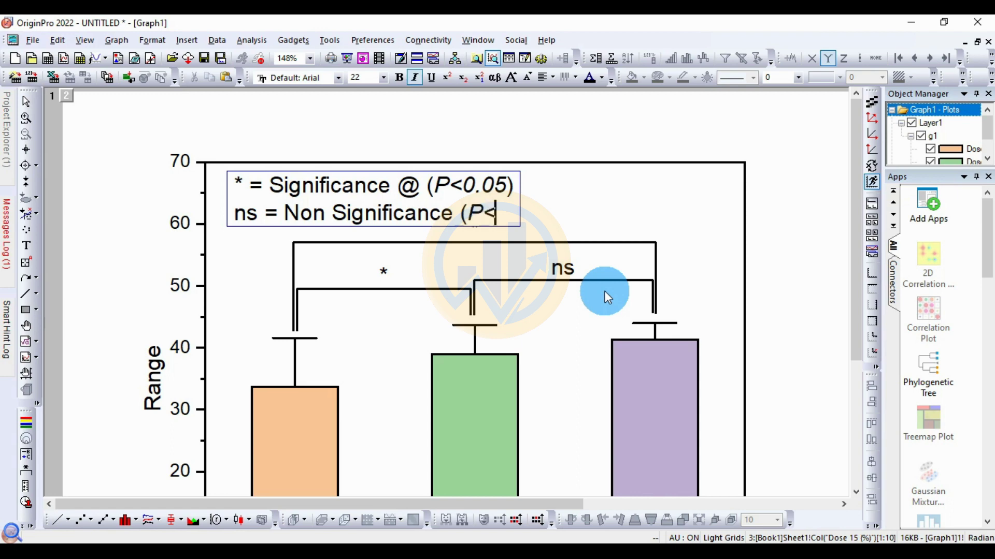
pyautogui.write('0.05)')
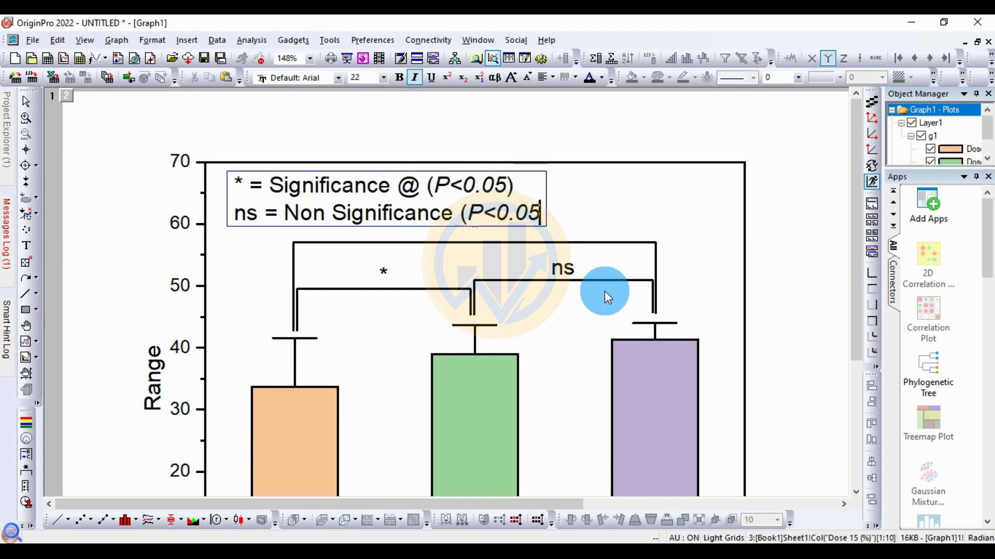
# Remove the @ sign and its extra space from the note's first line so it reads "* = Significance (P<0.05)".
pyautogui.click(546, 294)
pyautogui.press('BackSpace')
pyautogui.press('BackSpace')
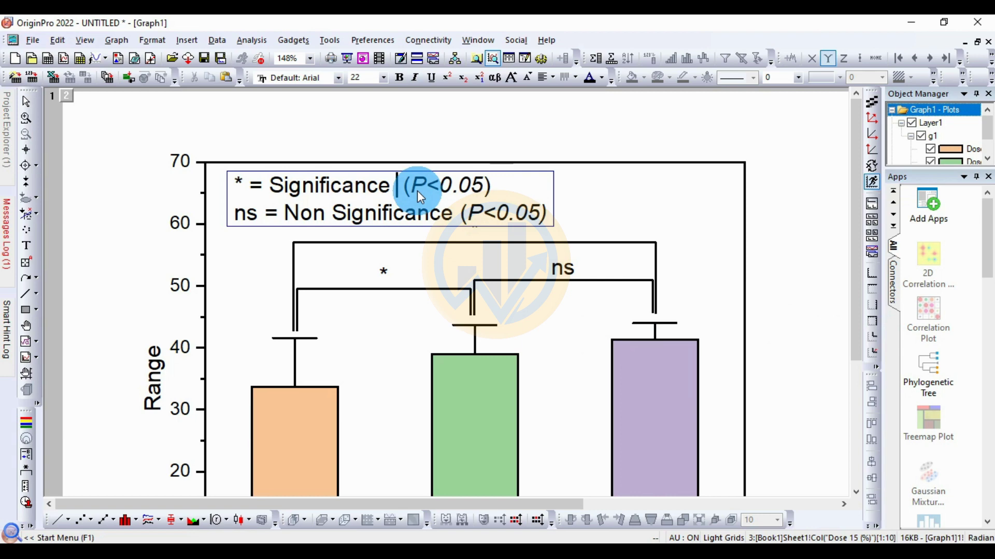
pyautogui.click(599, 191)
# Set the significance note's font to Times New Roman at size 14.
pyautogui.click(506, 202)
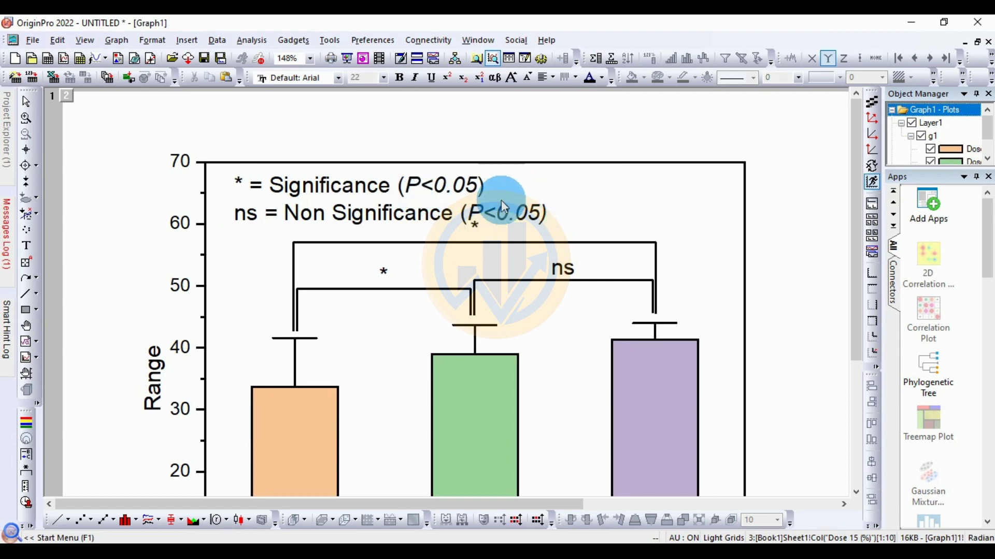
pyautogui.click(339, 79)
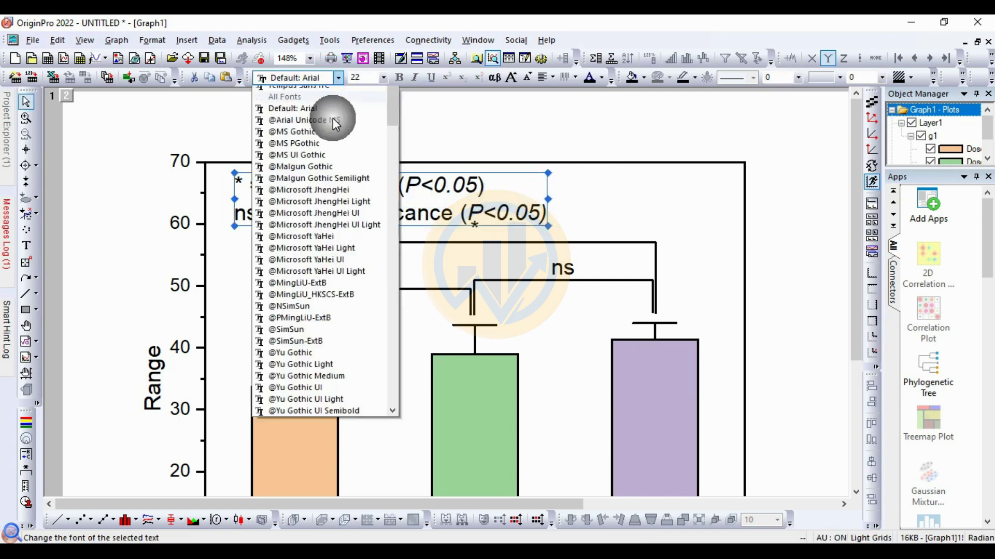
pyautogui.click(332, 101)
pyautogui.click(383, 79)
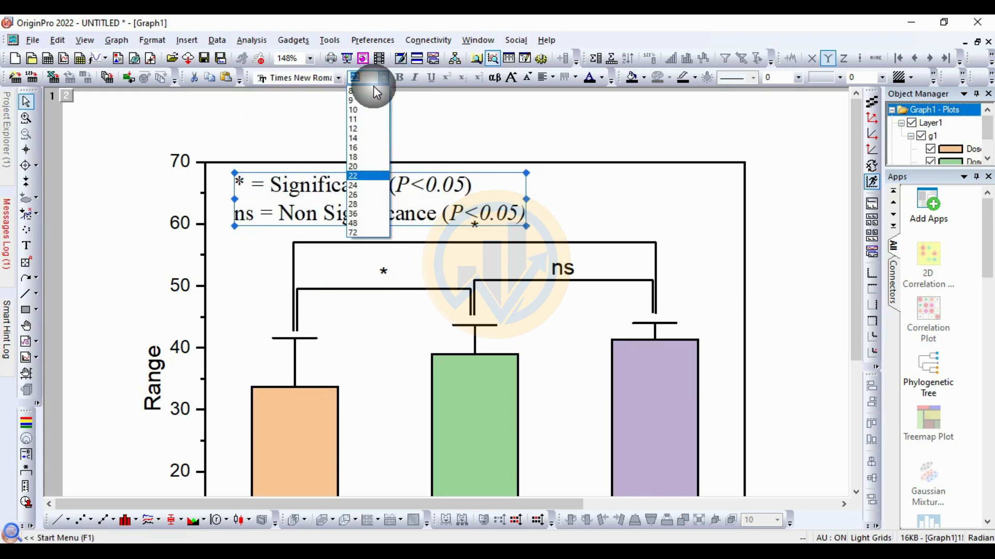
pyautogui.click(364, 133)
pyautogui.click(527, 199)
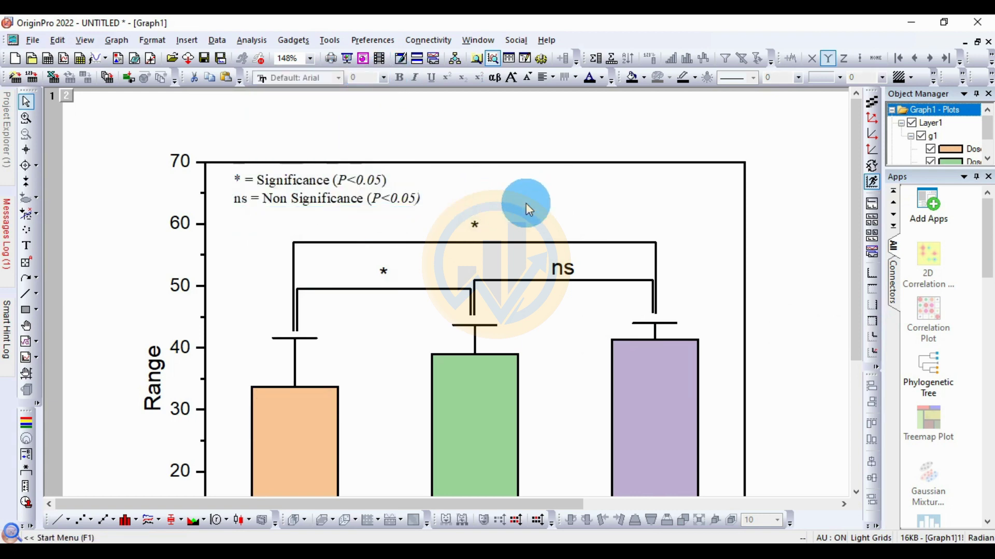
# Move the significance note closer to the y axis, in the upper-left corner of the plot frame.
pyautogui.click(317, 177)
pyautogui.doubleClick(312, 182)
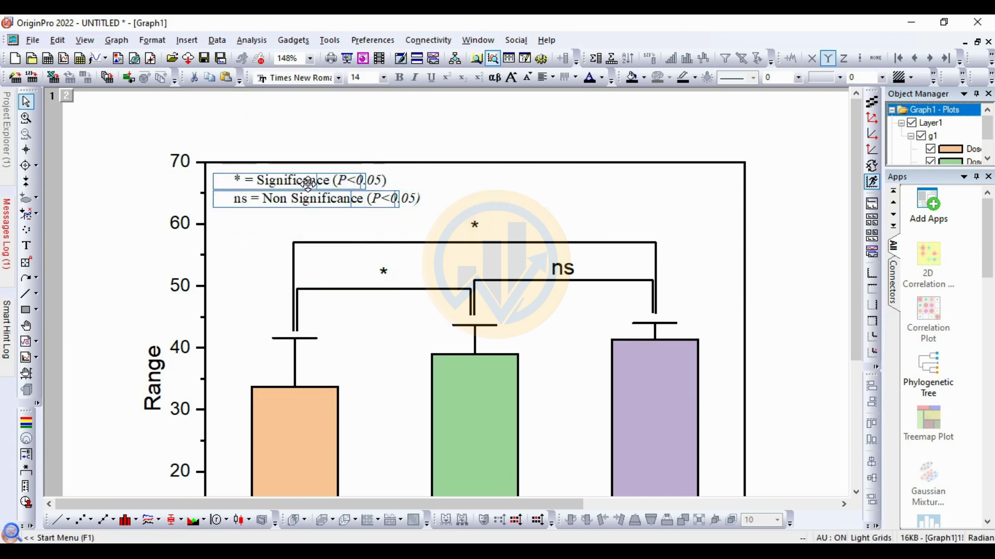
pyautogui.click(427, 187)
# Set the y-axis tick labels to Times New Roman at size 14.
pyautogui.click(265, 235)
pyautogui.click(358, 130)
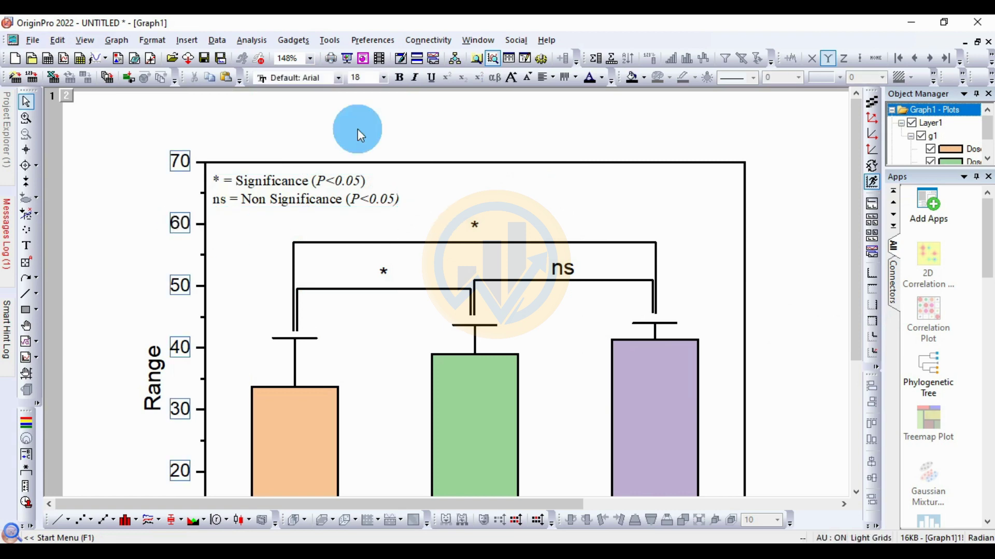
pyautogui.click(339, 79)
pyautogui.scroll(3, 319, 110)
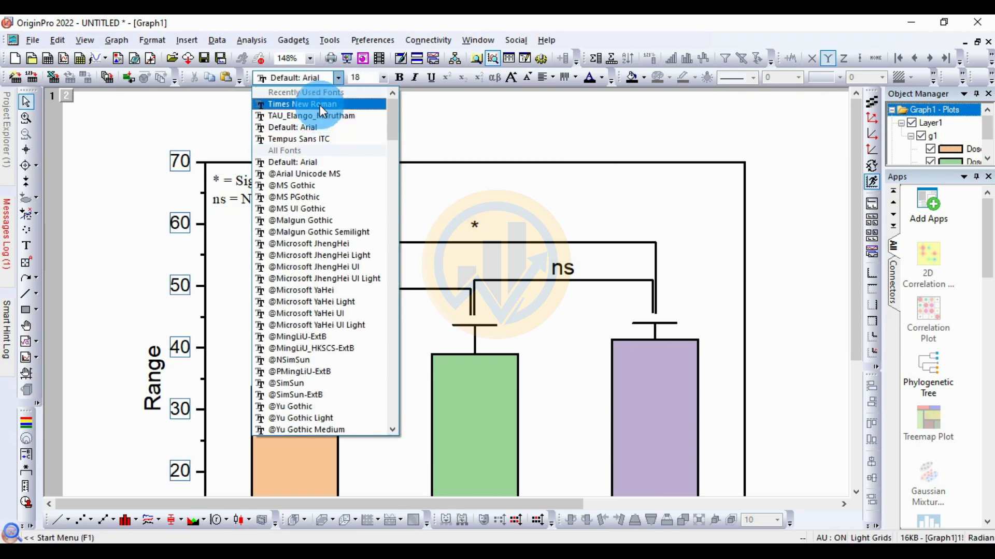
pyautogui.click(319, 103)
pyautogui.click(384, 77)
pyautogui.click(360, 140)
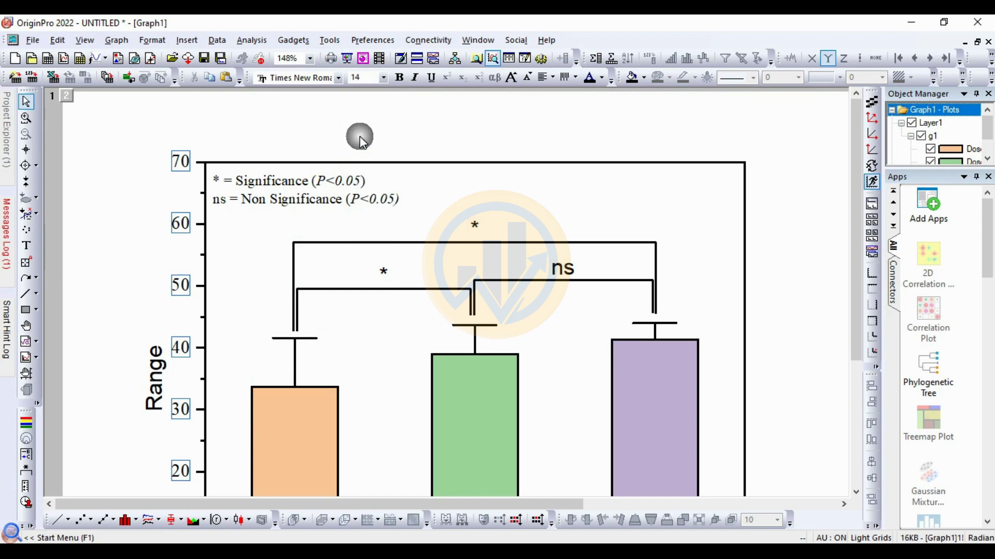
# Replace the y-axis title "Range" with "Dose".
pyautogui.click(159, 395)
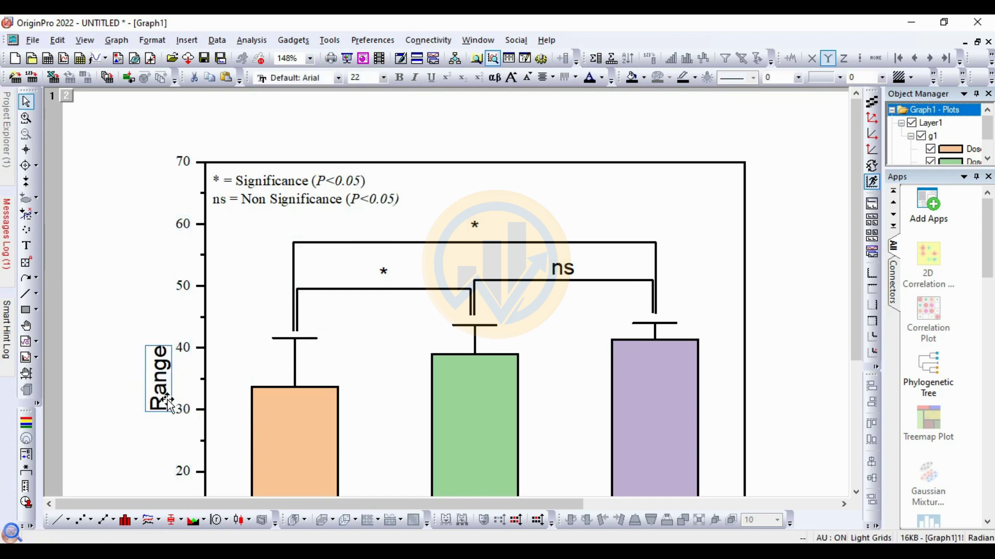
pyautogui.doubleClick(158, 389)
pyautogui.moveTo(197, 385); pyautogui.dragTo(136, 392)
pyautogui.write('D')
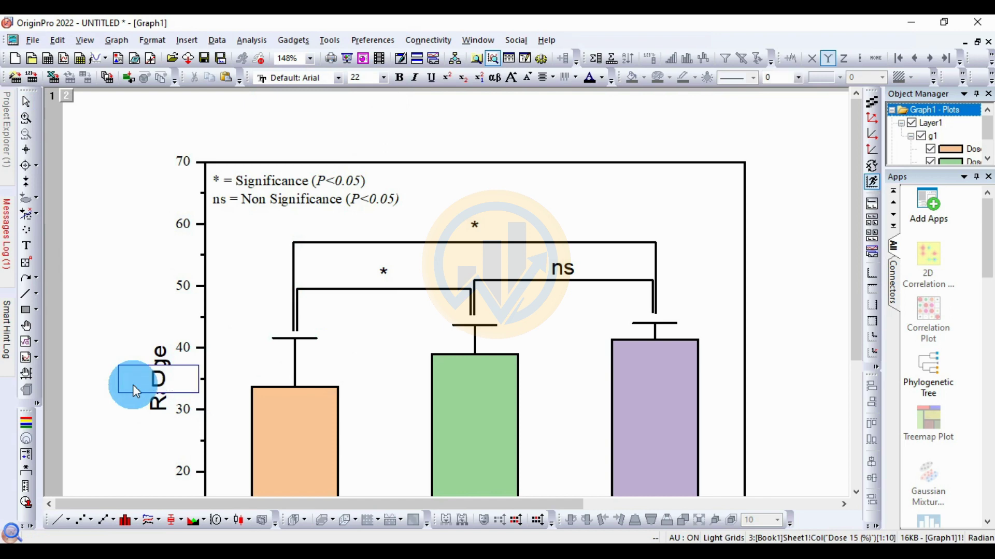
pyautogui.write('osa')
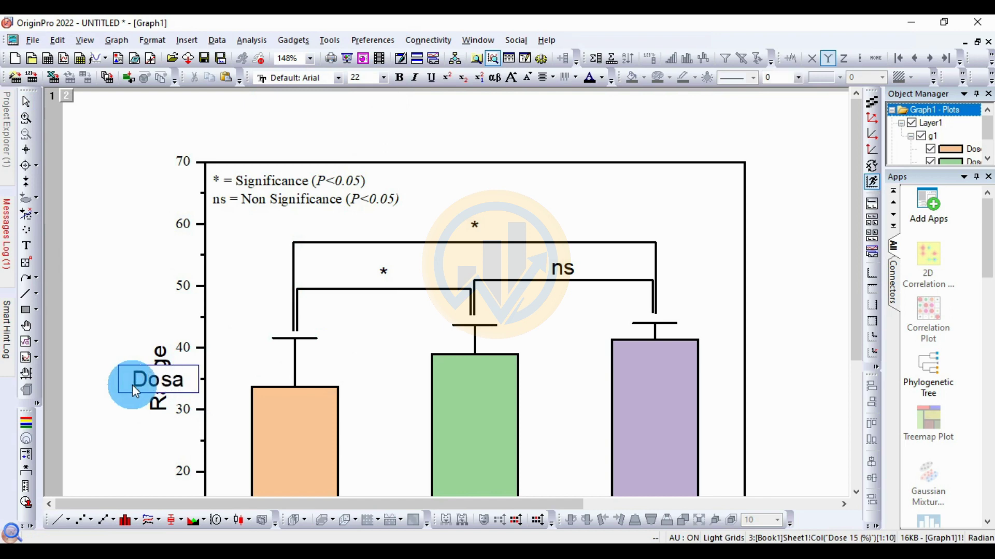
pyautogui.press('BackSpace')
pyautogui.write('e')
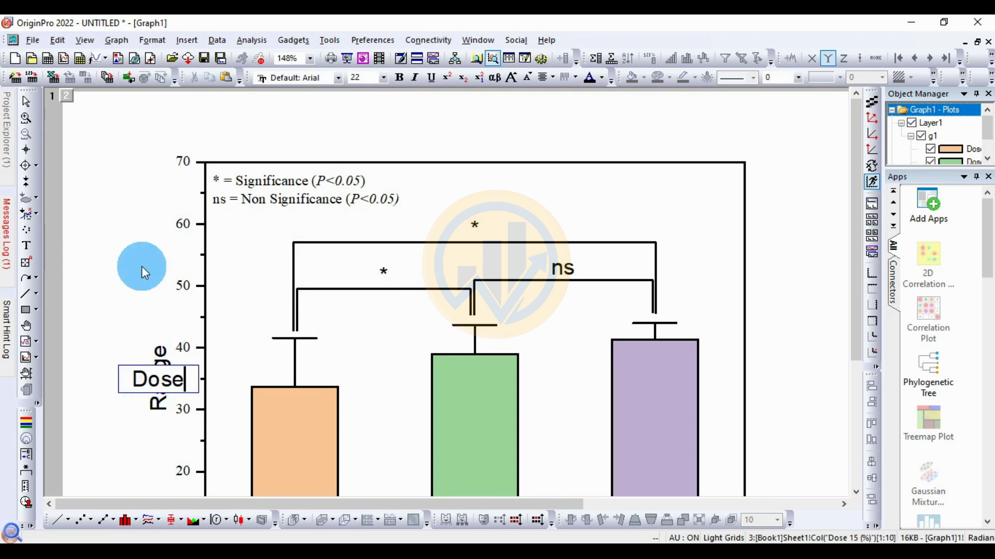
pyautogui.click(141, 266)
# Set the y-axis title to Times New Roman at size 14.
pyautogui.click(148, 381)
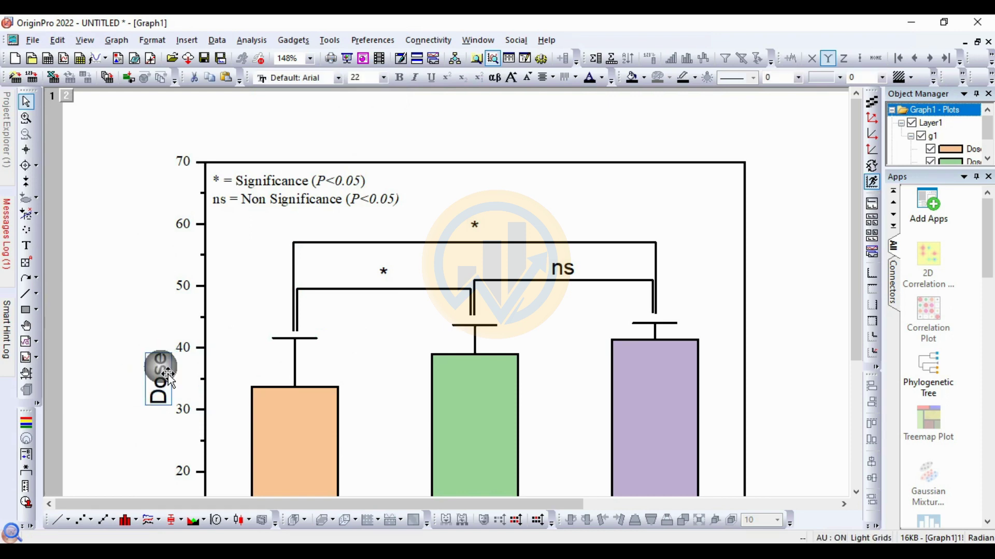
pyautogui.click(335, 85)
pyautogui.click(329, 102)
pyautogui.click(385, 77)
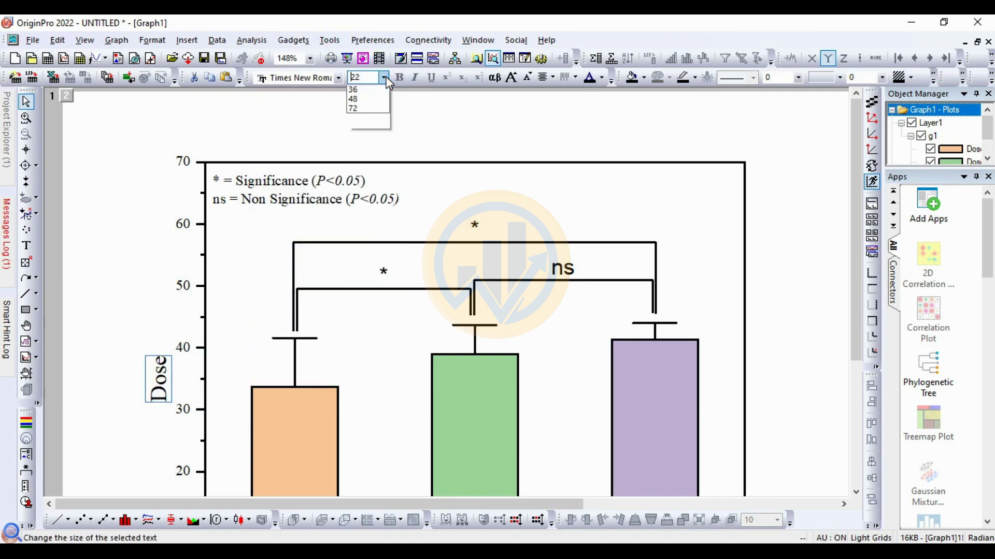
pyautogui.click(368, 135)
pyautogui.click(413, 122)
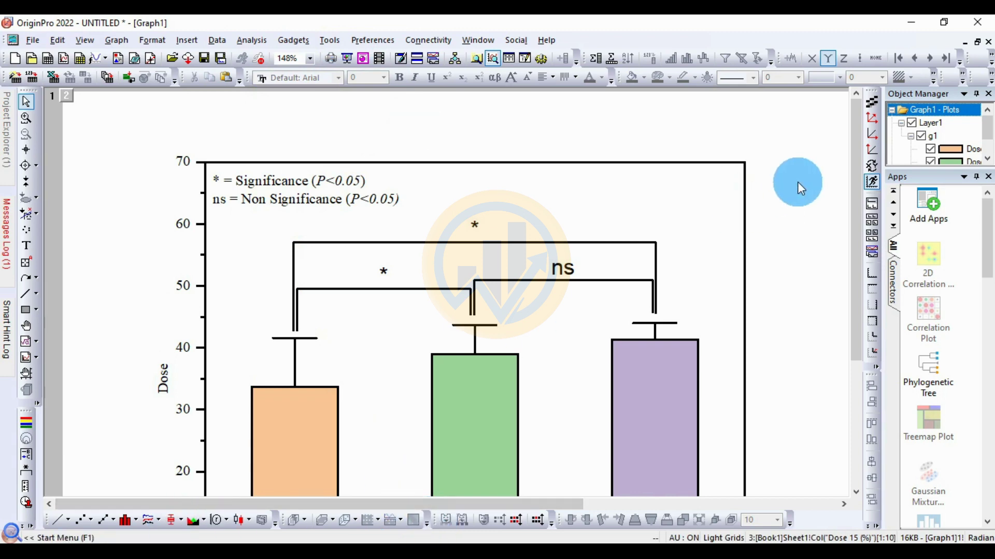
pyautogui.click(977, 42)
pyautogui.moveTo(314, 111); pyautogui.dragTo(368, 114)
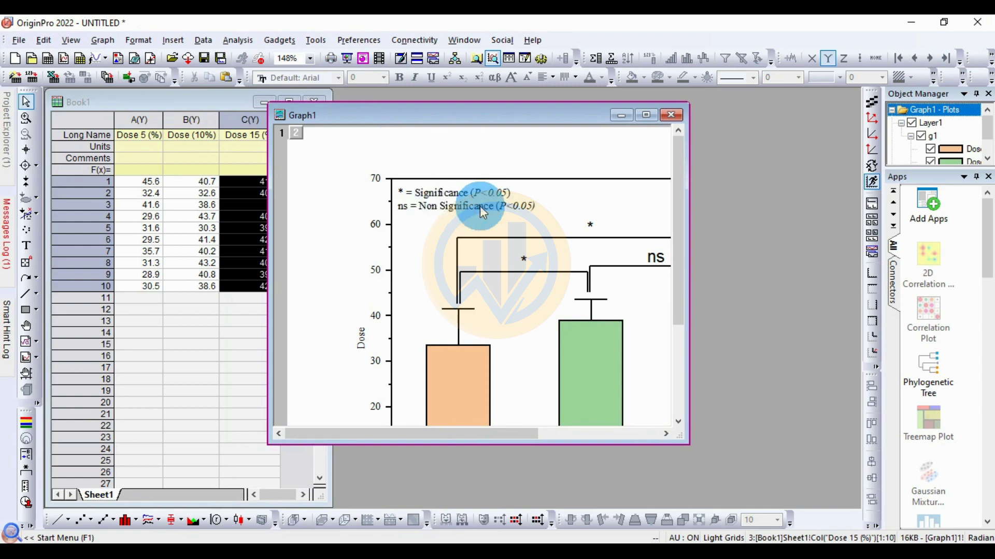
pyautogui.click(646, 115)
# Set the x-axis tick labels to Times New Roman at size 14.
pyautogui.scroll(3, 500, 303)
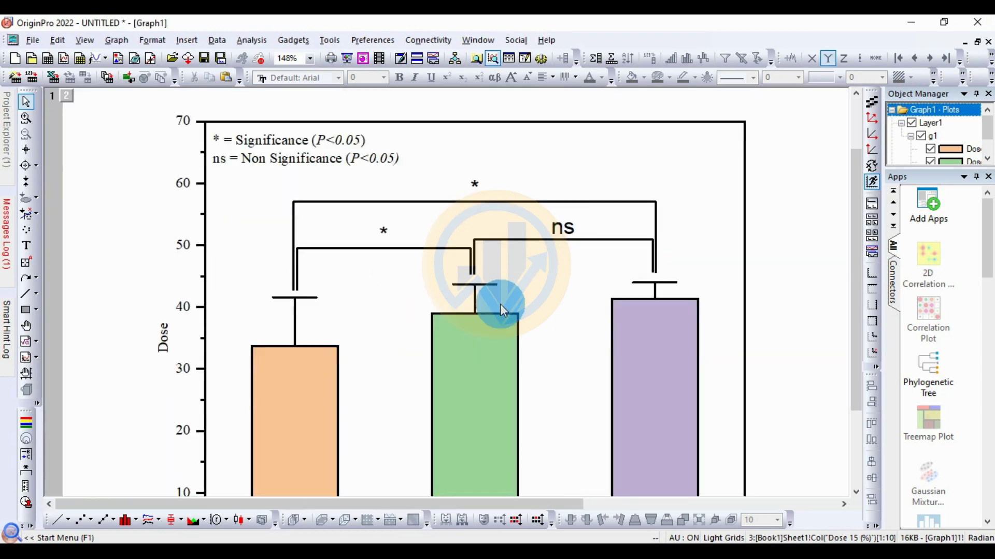
pyautogui.click(511, 434)
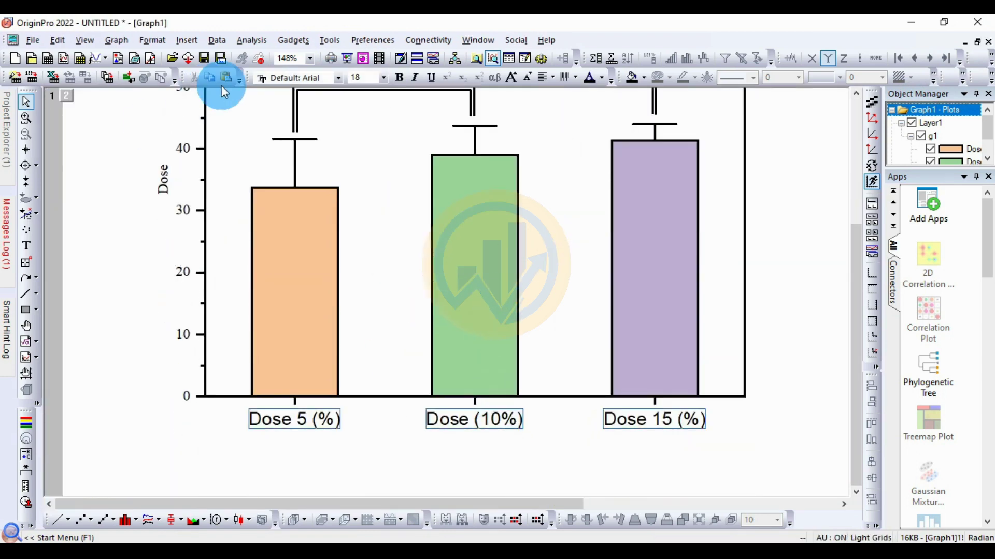
pyautogui.click(337, 78)
pyautogui.scroll(10, 327, 130)
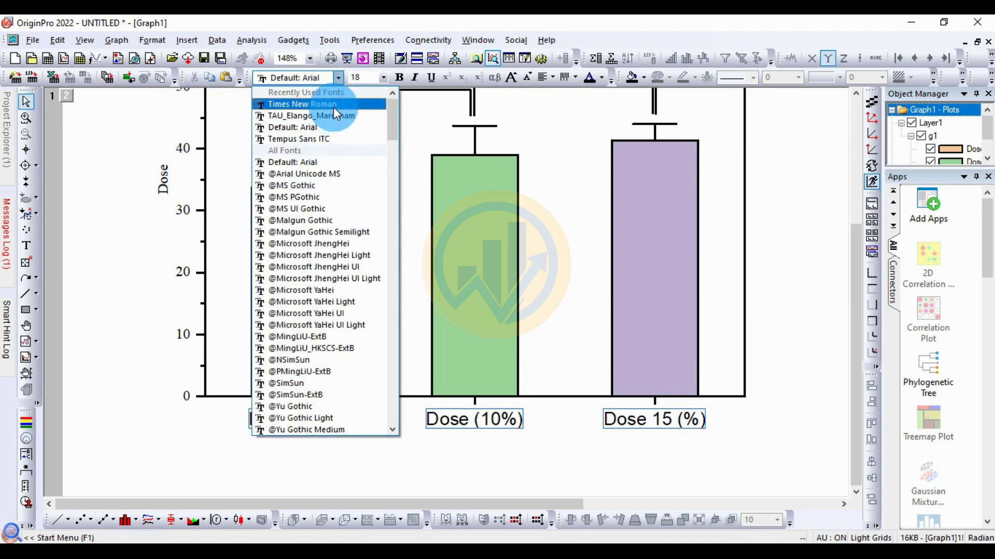
pyautogui.click(333, 103)
pyautogui.click(384, 78)
pyautogui.click(362, 143)
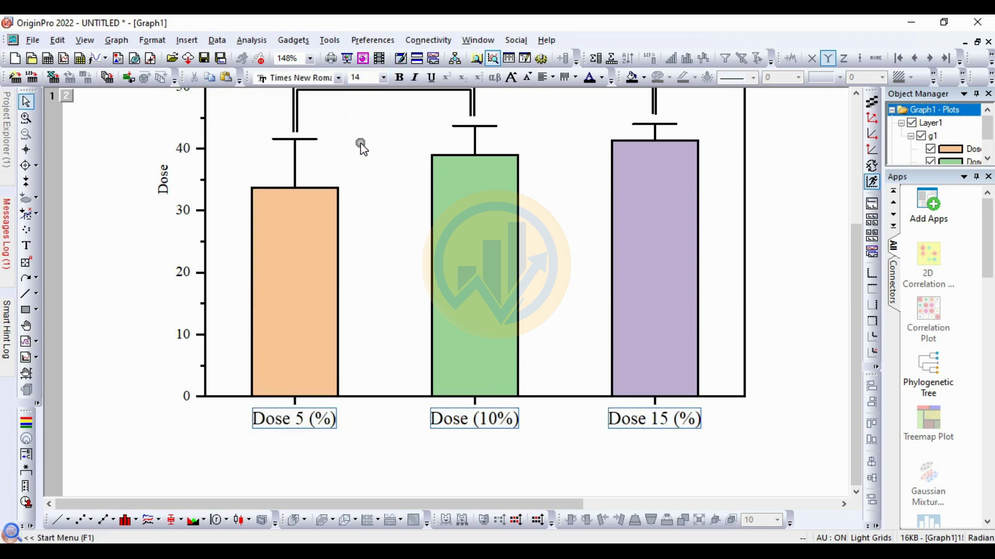
pyautogui.click(373, 453)
# Make the x-axis tick labels bold.
pyautogui.click(311, 420)
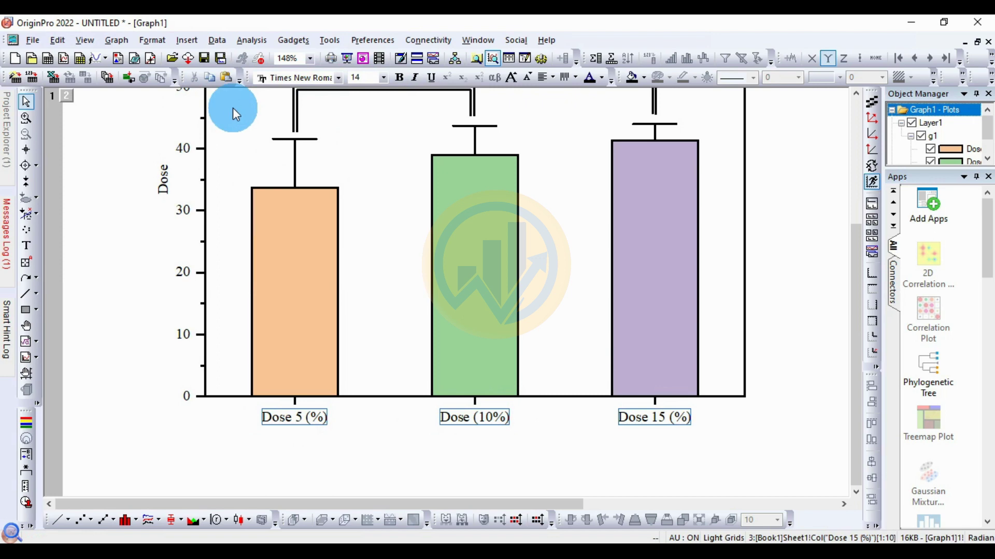
pyautogui.click(399, 78)
pyautogui.click(373, 467)
# Make the y-axis title "Dose" bold.
pyautogui.click(162, 180)
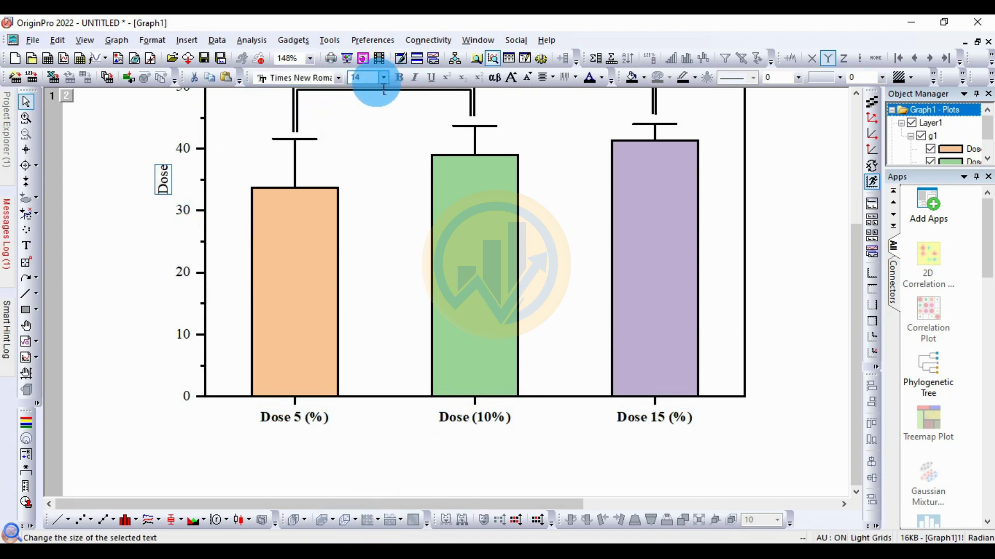
pyautogui.doubleClick(167, 180)
pyautogui.moveTo(183, 180); pyautogui.dragTo(146, 180)
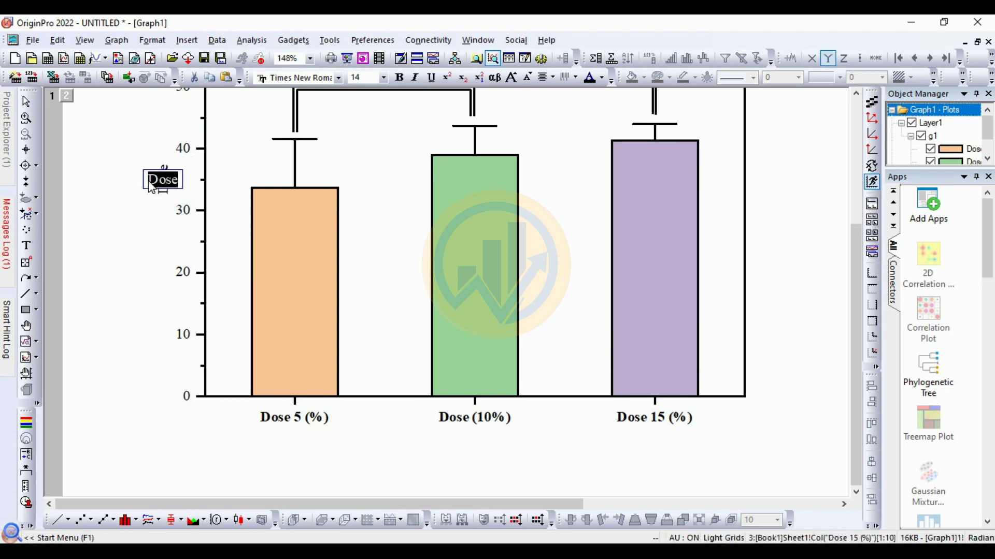
pyautogui.click(398, 77)
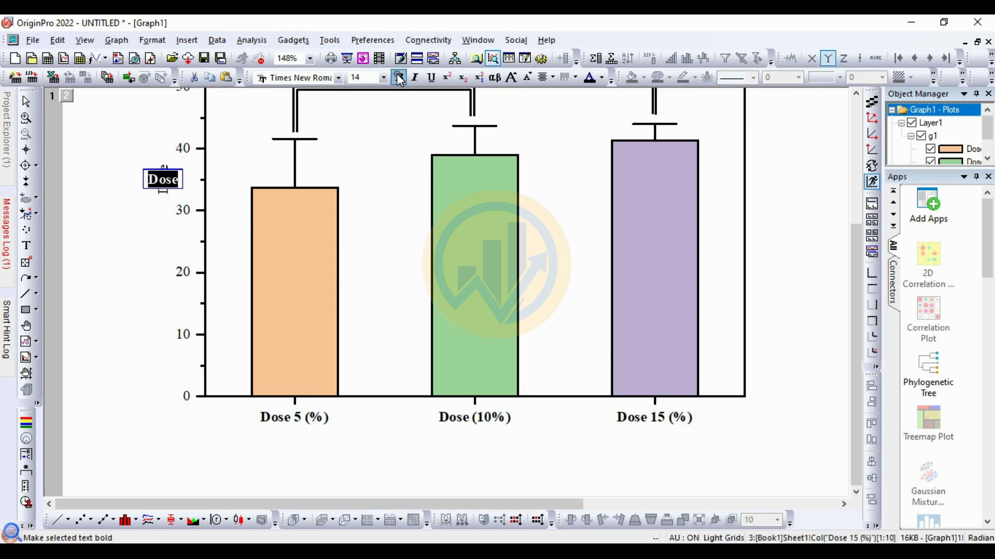
pyautogui.click(251, 156)
# Make the y-axis tick labels bold.
pyautogui.click(186, 215)
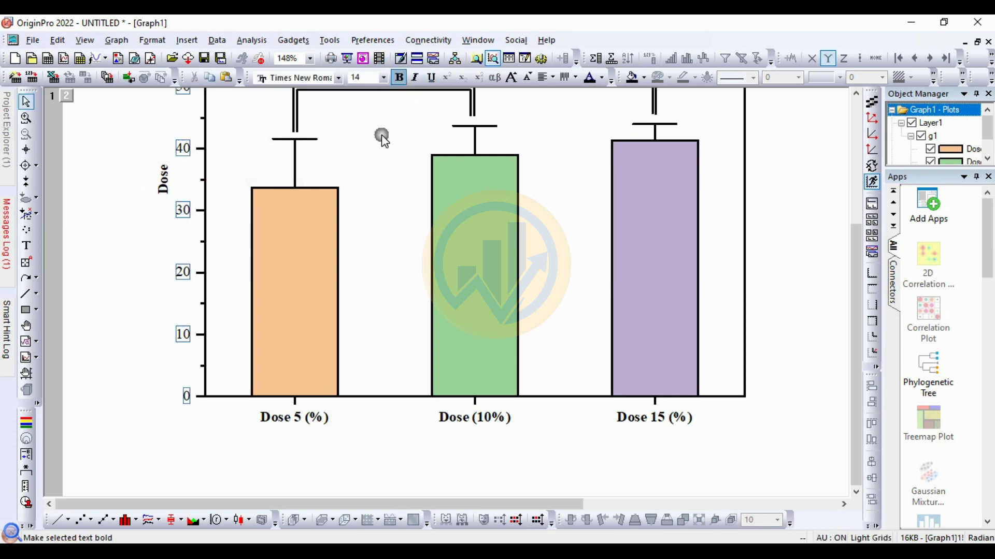
pyautogui.click(382, 162)
pyautogui.hotkey('ctrl', 'w')
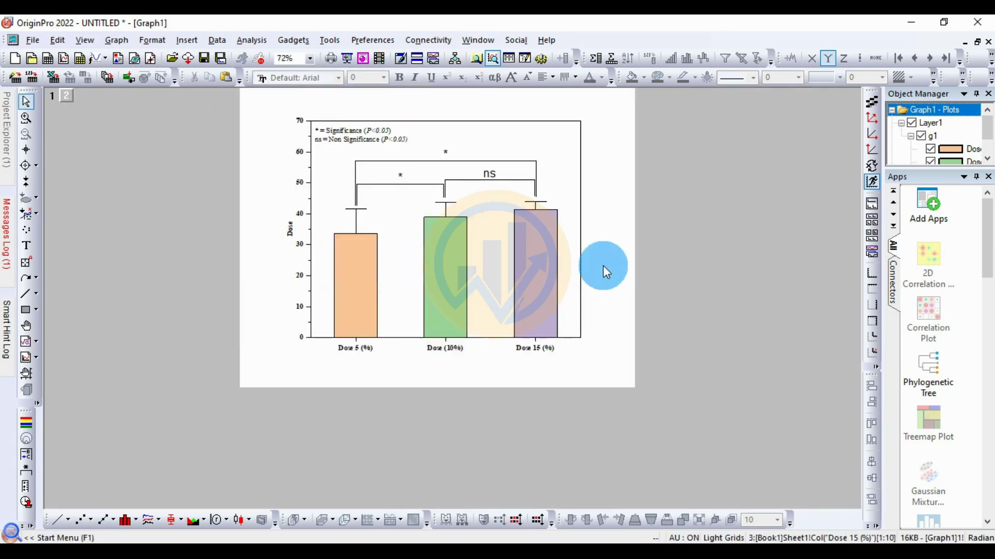
# Change the grouped bars' color increment list to Bold1 and apply it to the chart.
pyautogui.click(517, 272)
pyautogui.doubleClick(516, 268)
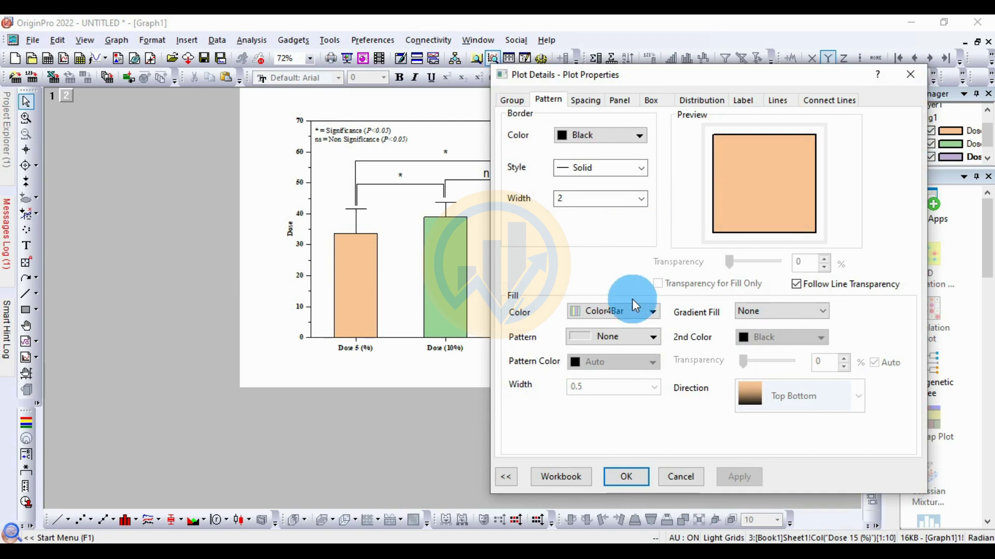
pyautogui.click(513, 101)
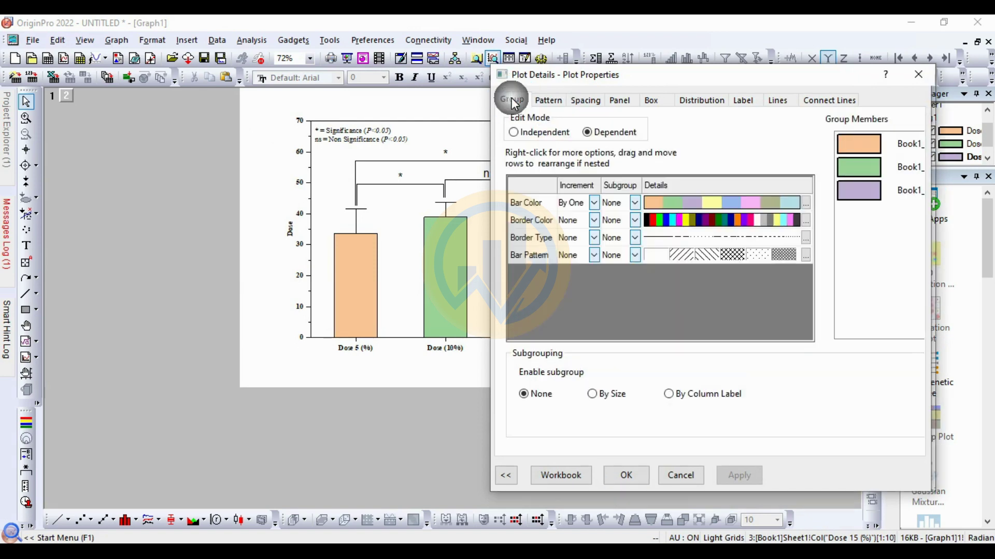
pyautogui.click(720, 203)
pyautogui.click(735, 224)
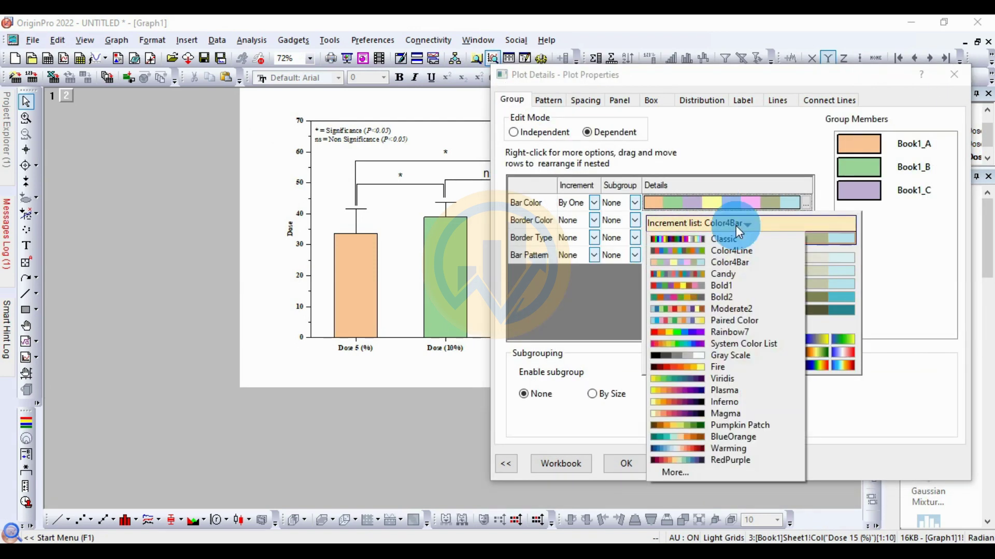
pyautogui.click(711, 283)
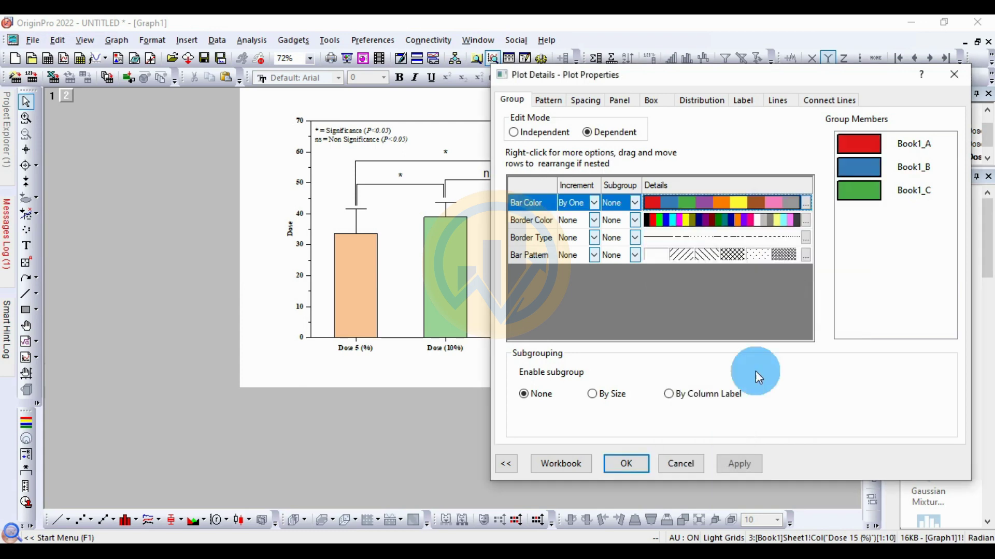
pyautogui.click(738, 465)
pyautogui.moveTo(656, 74); pyautogui.dragTo(703, 101)
pyautogui.click(684, 474)
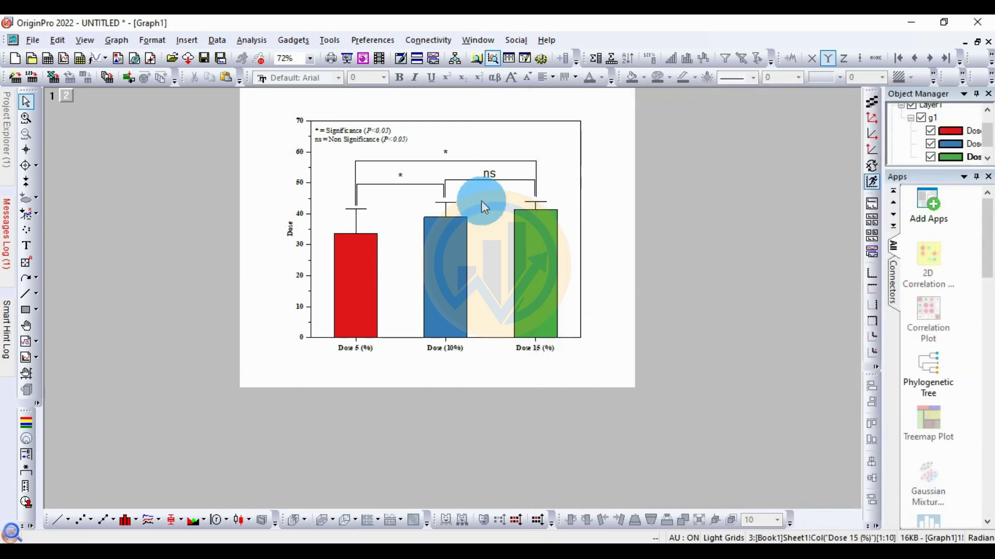
# Set the line width of the whole graph layer to 2 and check the finished chart.
pyautogui.click(555, 189)
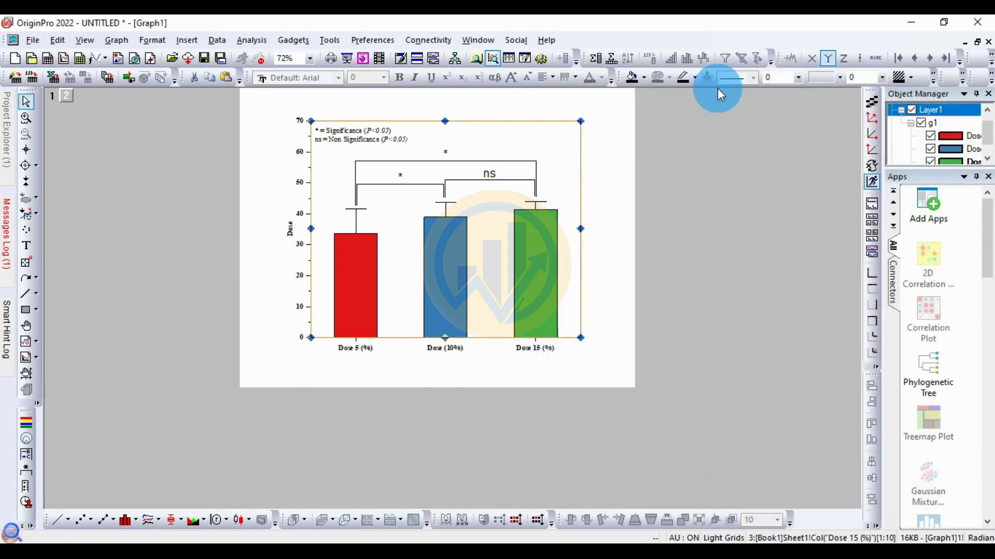
pyautogui.click(799, 79)
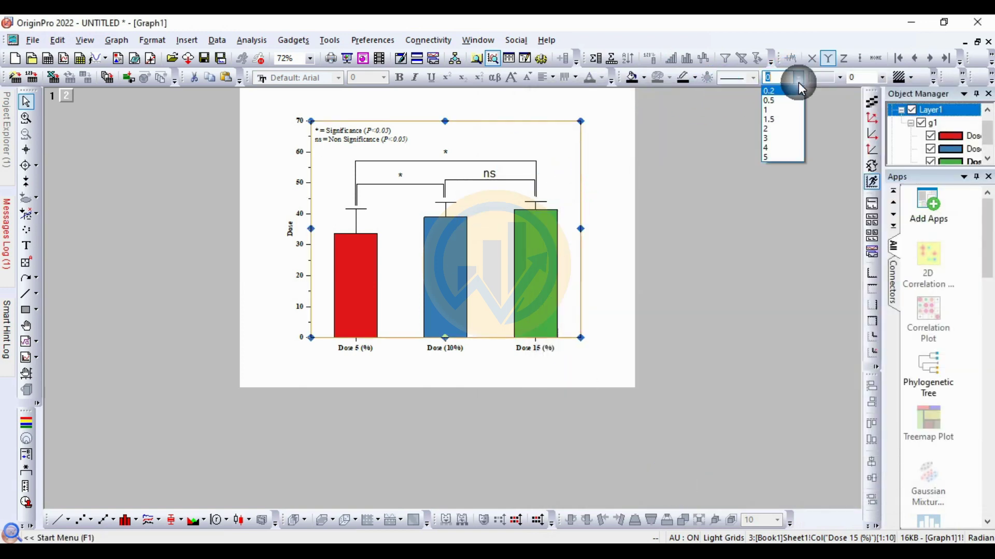
pyautogui.click(773, 128)
pyautogui.click(608, 216)
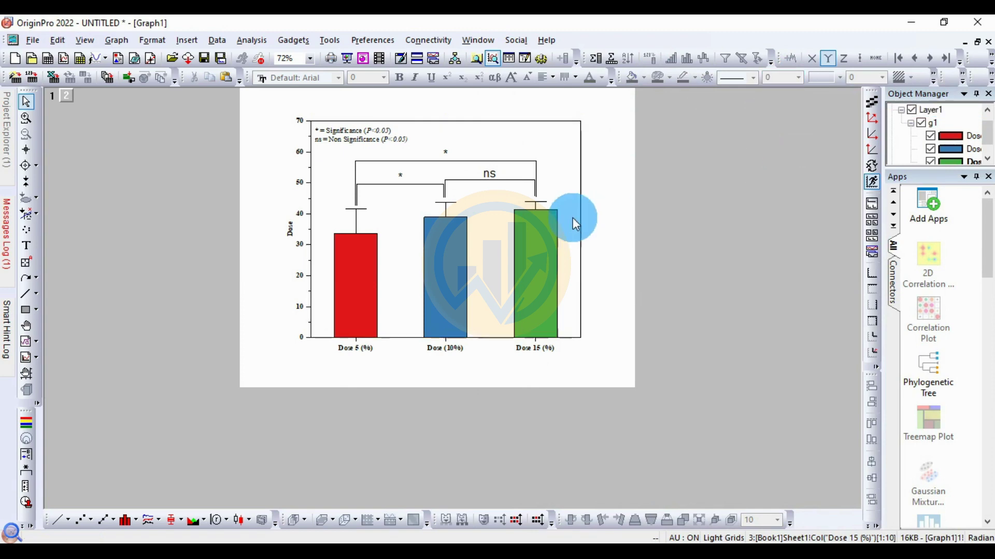
pyautogui.scroll(3, 544, 216)
pyautogui.scroll(-2, 538, 217)
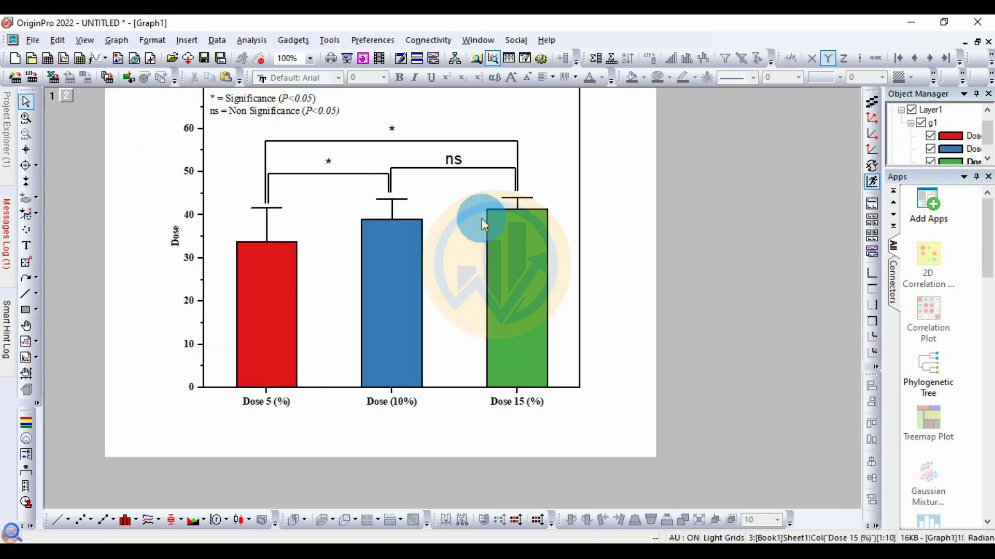
pyautogui.scroll(1, 718, 342)
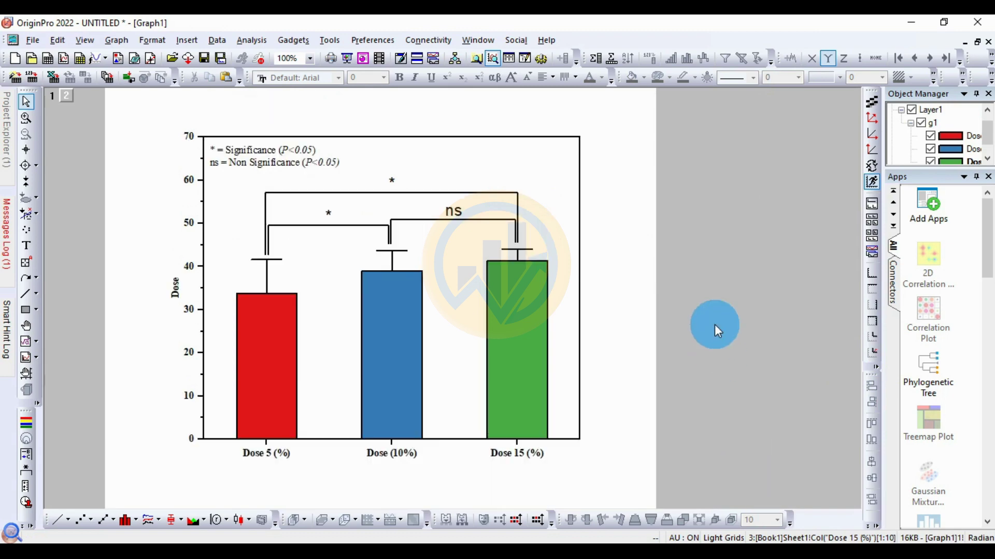